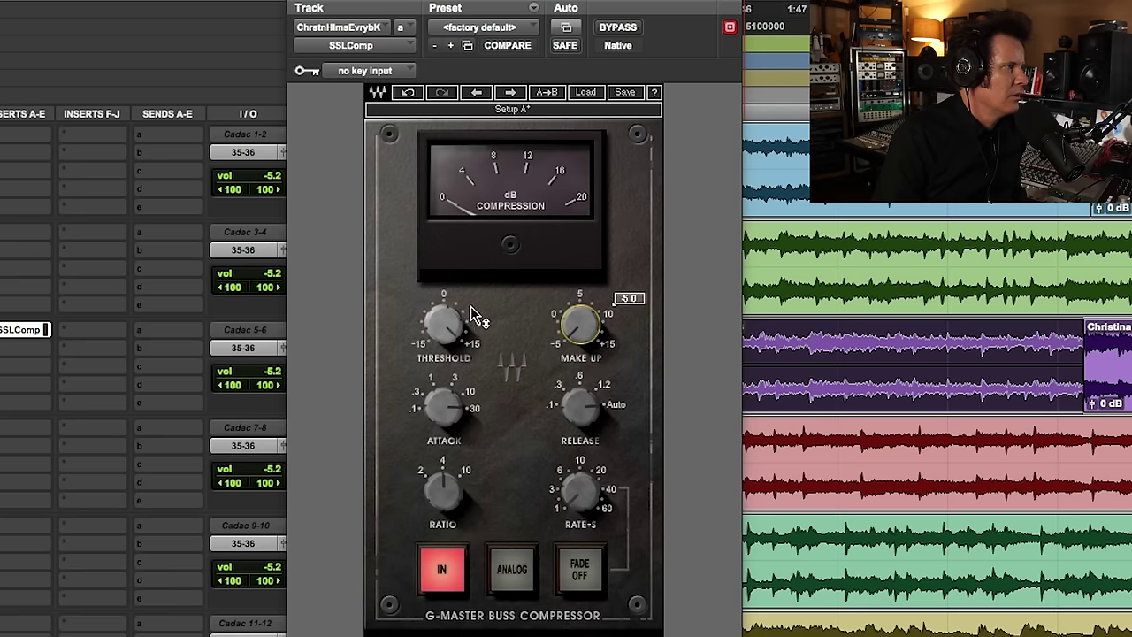
Lower the G-Master Buss Compressor's threshold until it starts compressing and set its make-up gain to -2.7.
mouse_move(438, 320)
left_click_drag(438, 322, 437, 331)
left_click(580, 326)
left_click_drag(579, 326, 580, 330)
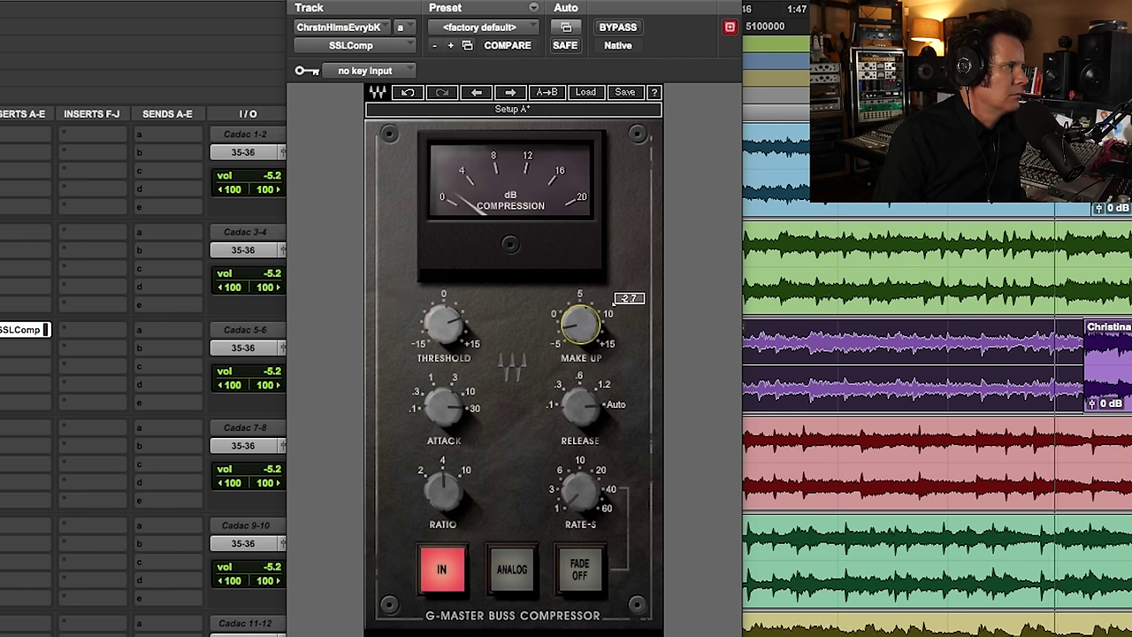
Compare the compressed signal with the bypassed one and raise the make-up gain to 0.9 to match the levels.
left_click(619, 27)
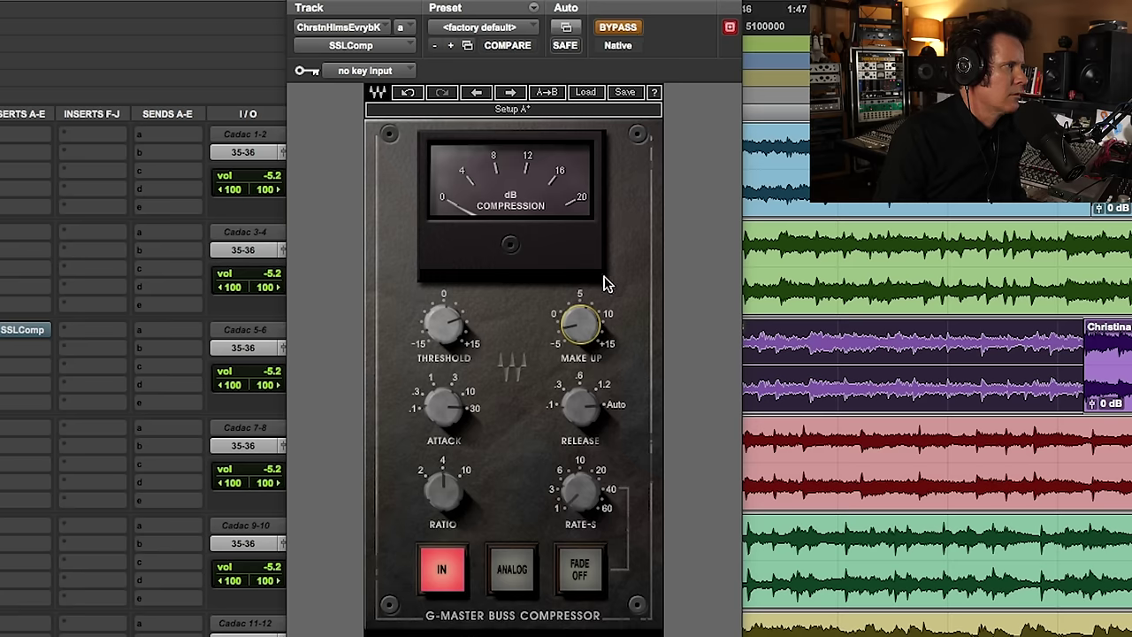
left_click(617, 27)
left_click_drag(580, 326, 579, 331)
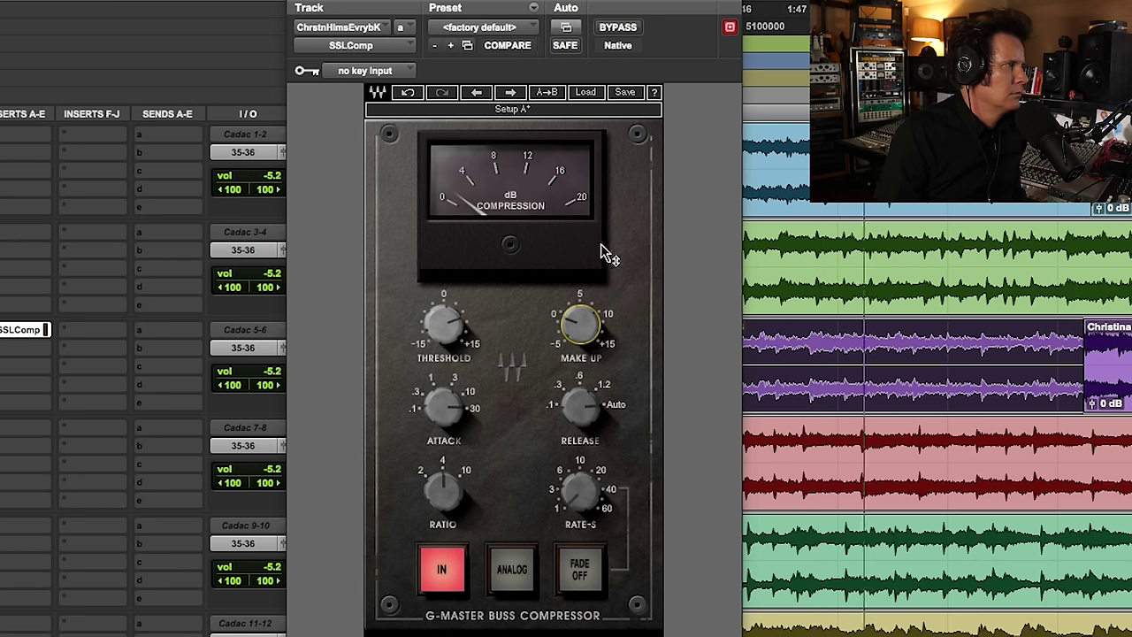
left_click(626, 27)
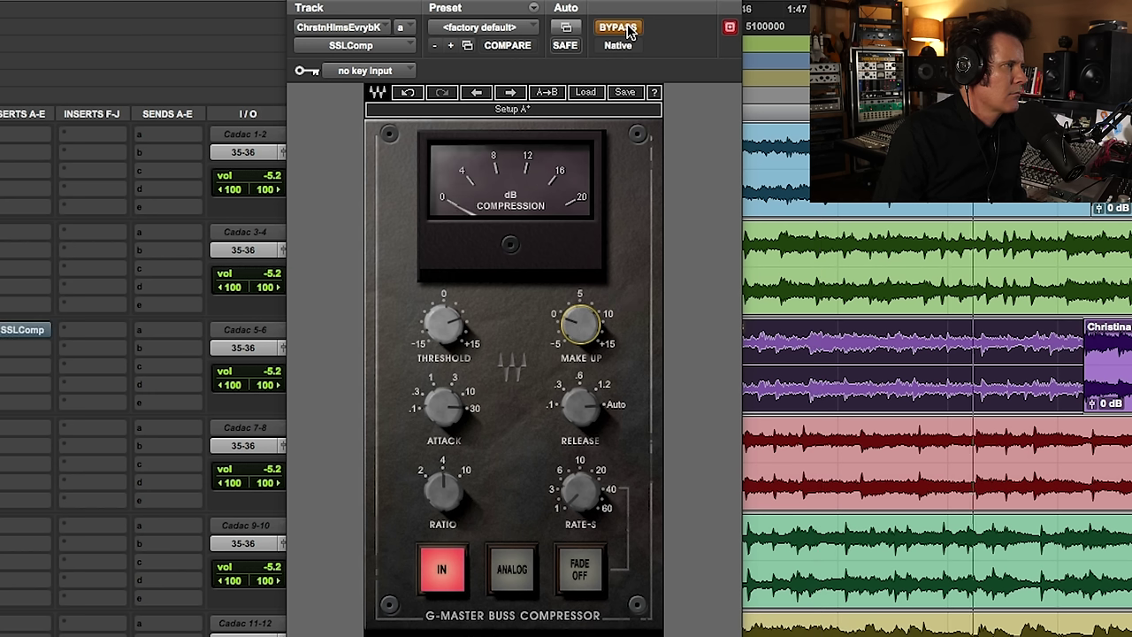
left_click(628, 29)
left_click_drag(581, 325, 579, 336)
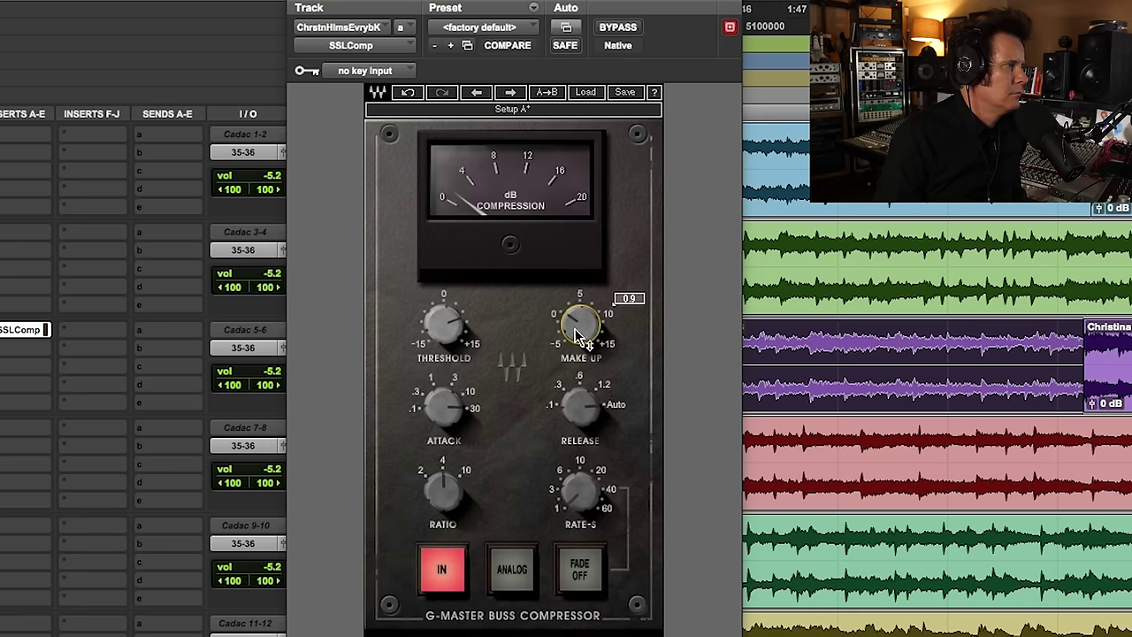
Try the fastest release time of .1 s and compare the compressed sound with the bypassed signal.
left_click(616, 29)
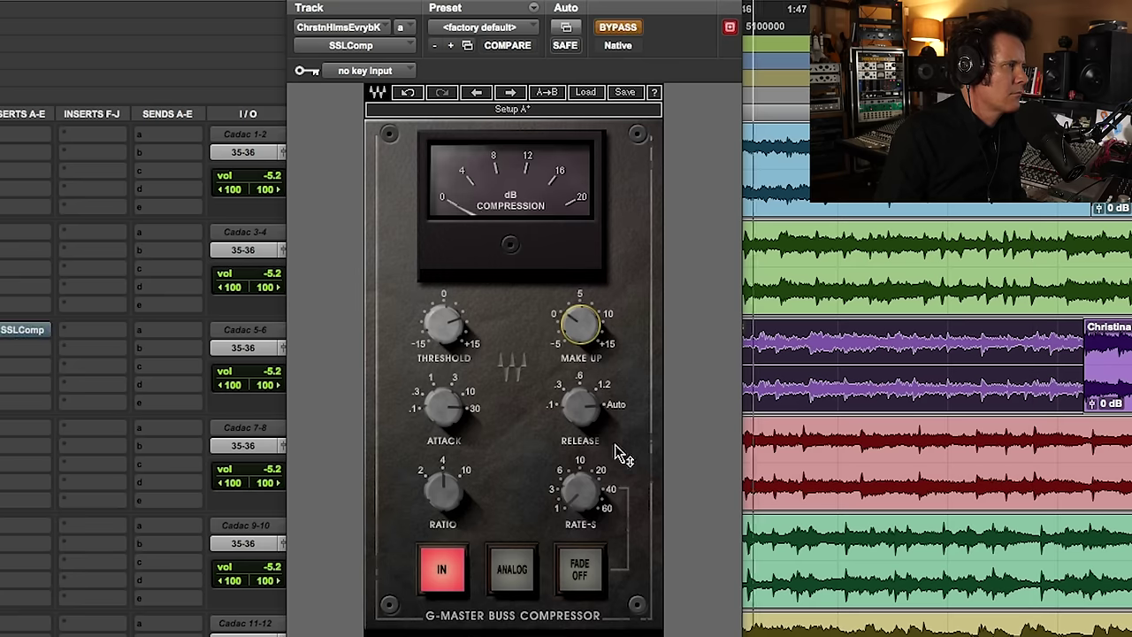
left_click(580, 404)
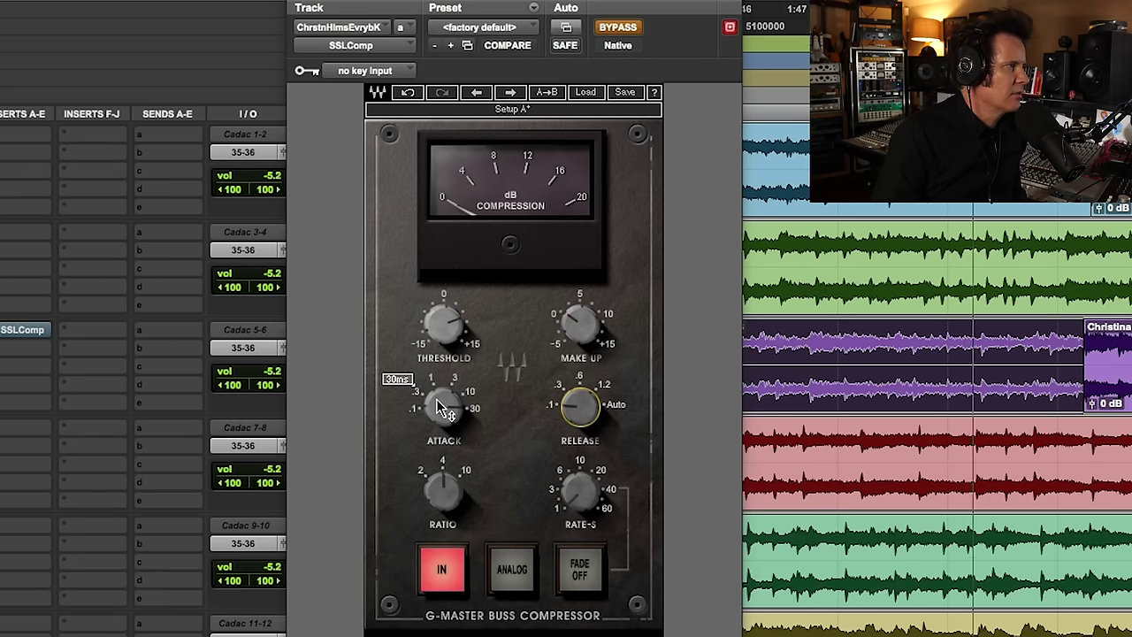
left_click(617, 27)
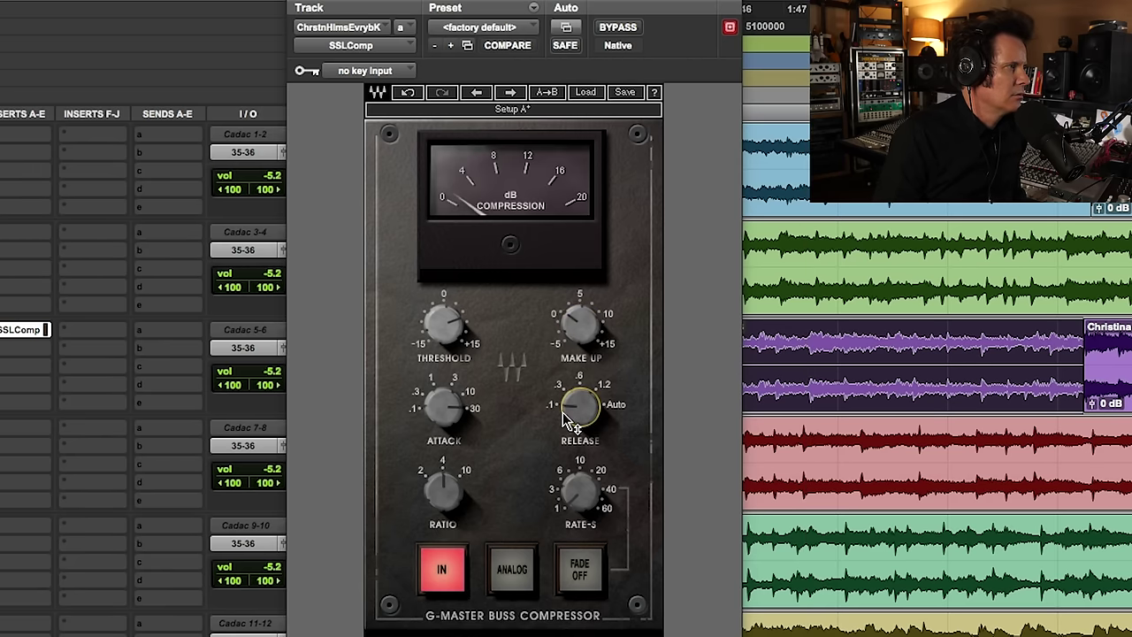
left_click(619, 27)
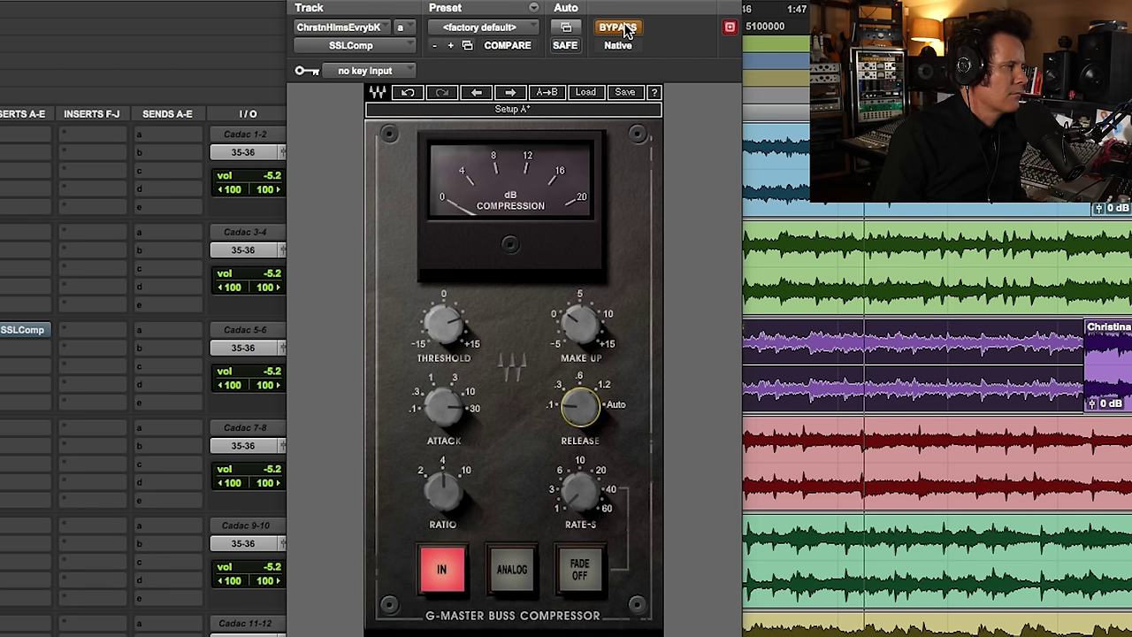
left_click(619, 27)
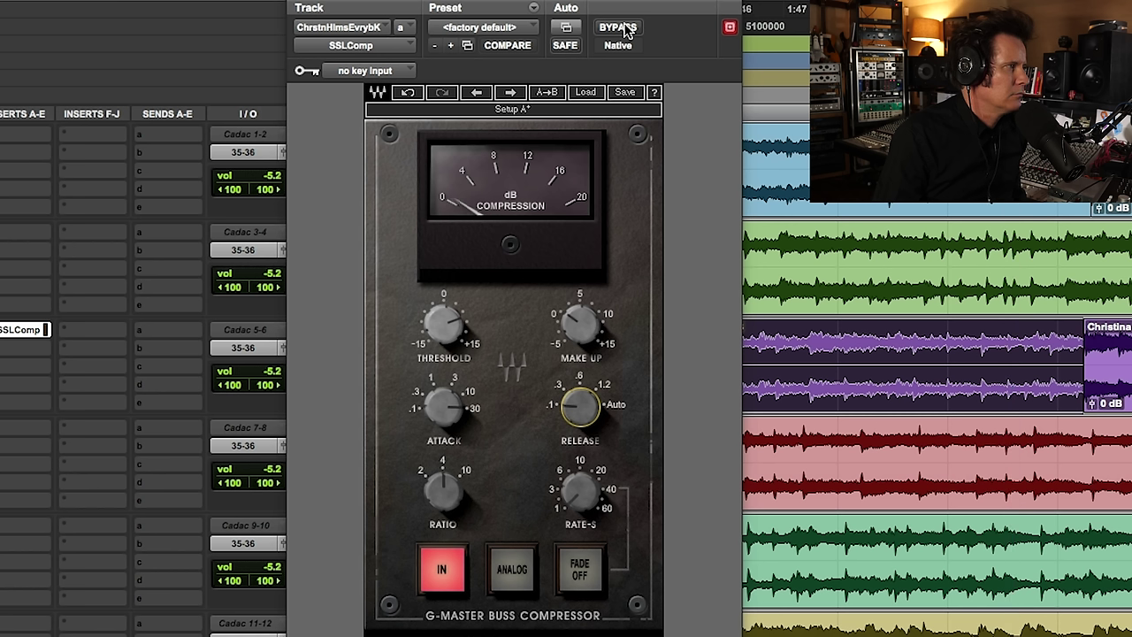
Readjust the make-up gain slightly against the bypassed signal and re-enable the compressor.
left_click(619, 28)
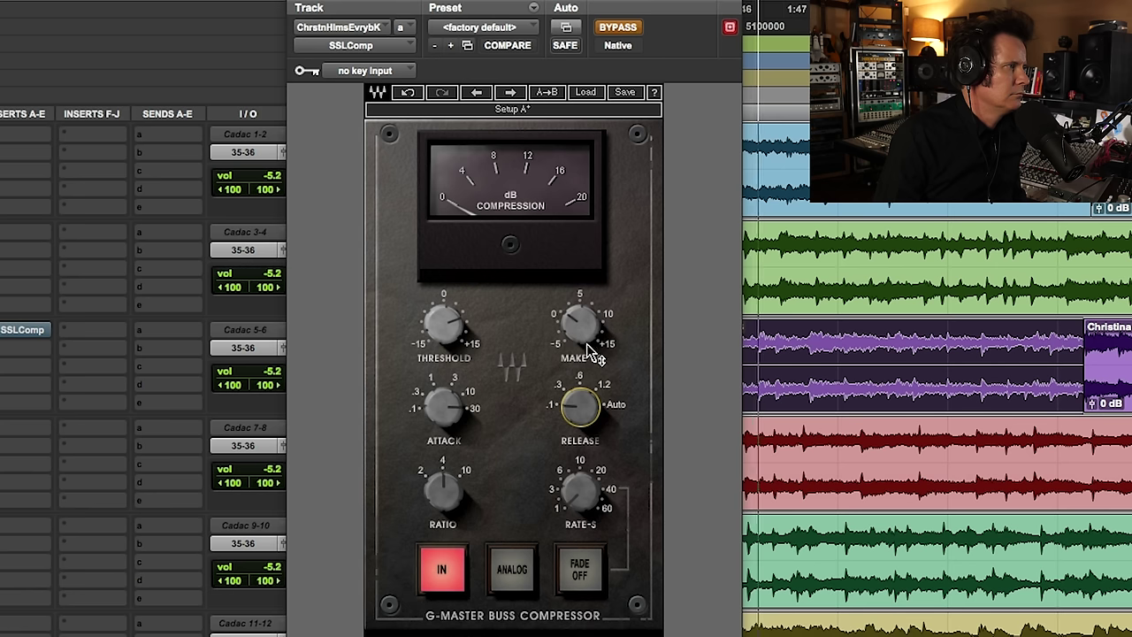
left_click(578, 310)
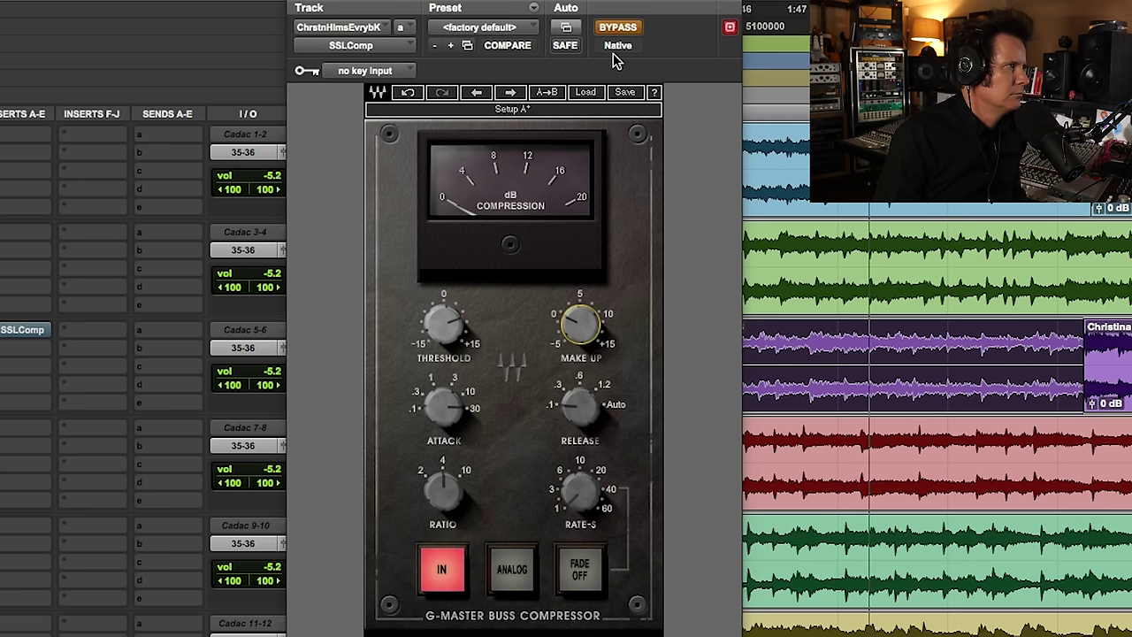
left_click(626, 29)
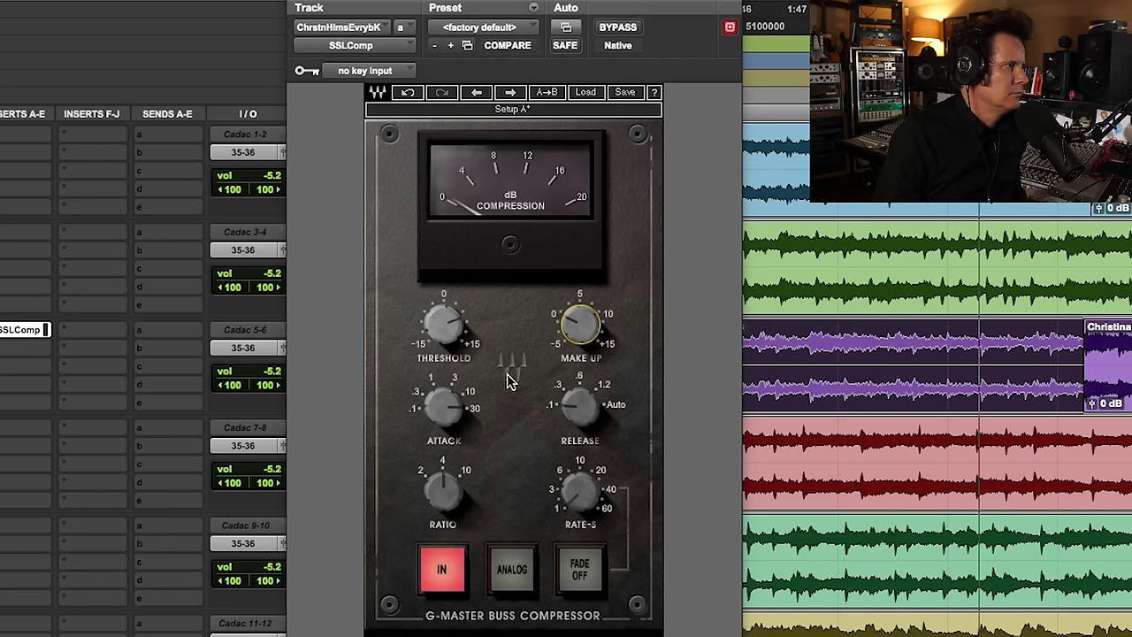
Try a fast .1 ms attack with the release on Auto and raise the threshold to 14.5.
left_click(442, 403)
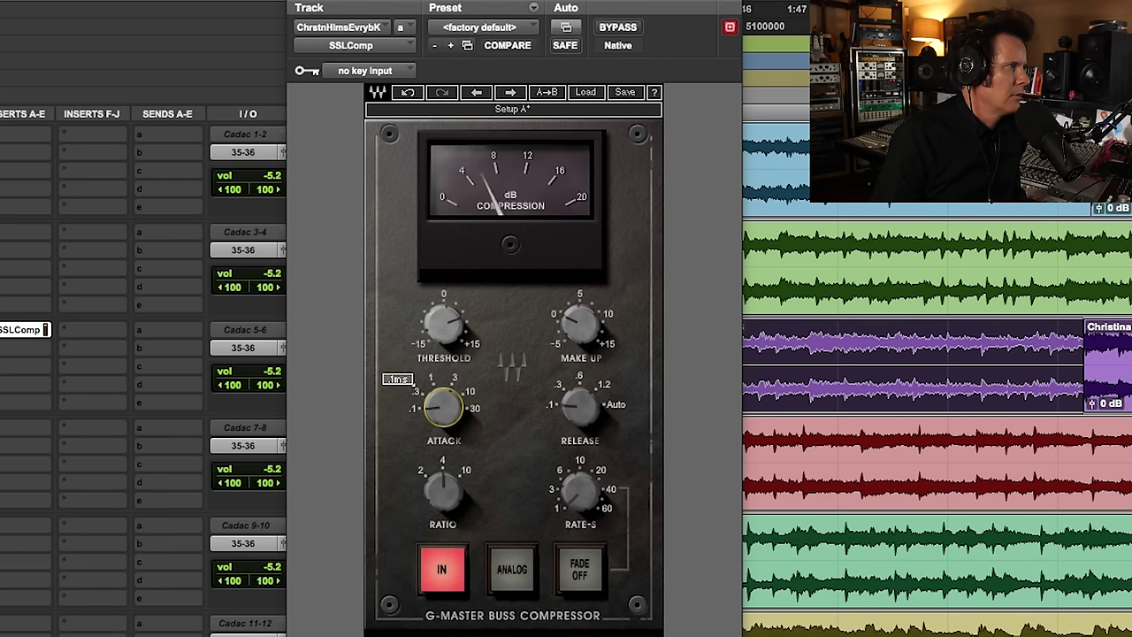
left_click(580, 404)
left_click(442, 325)
left_click_drag(442, 326, 443, 301)
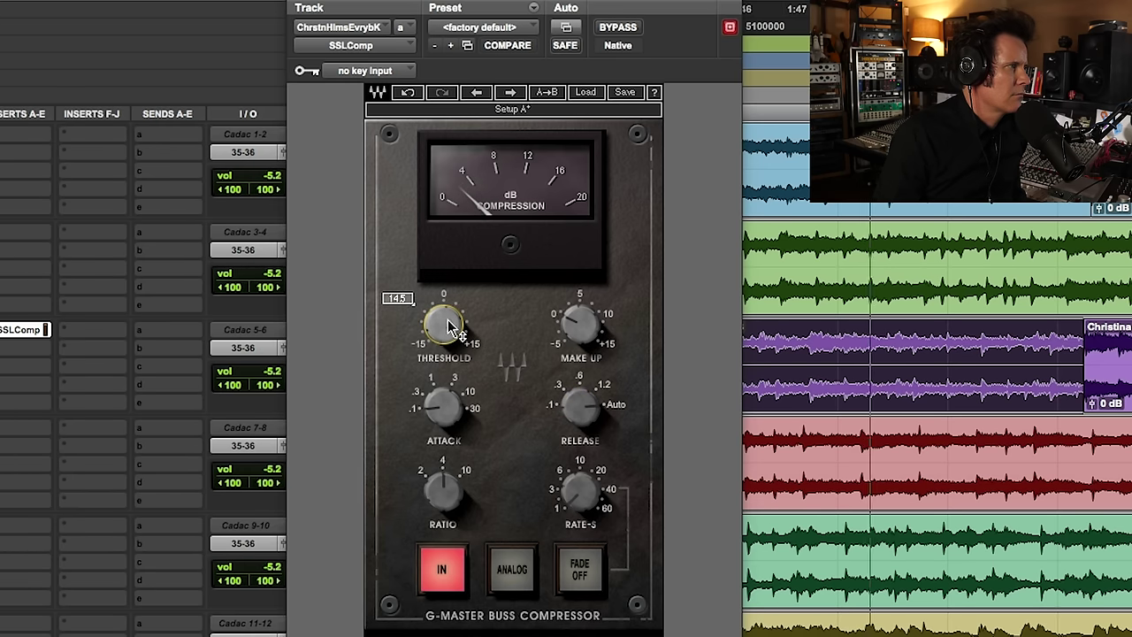
Try an attack of 3 ms, a release of .1 s and a threshold of 12.0, comparing the result with the bypassed signal.
left_click_drag(451, 410, 451, 398)
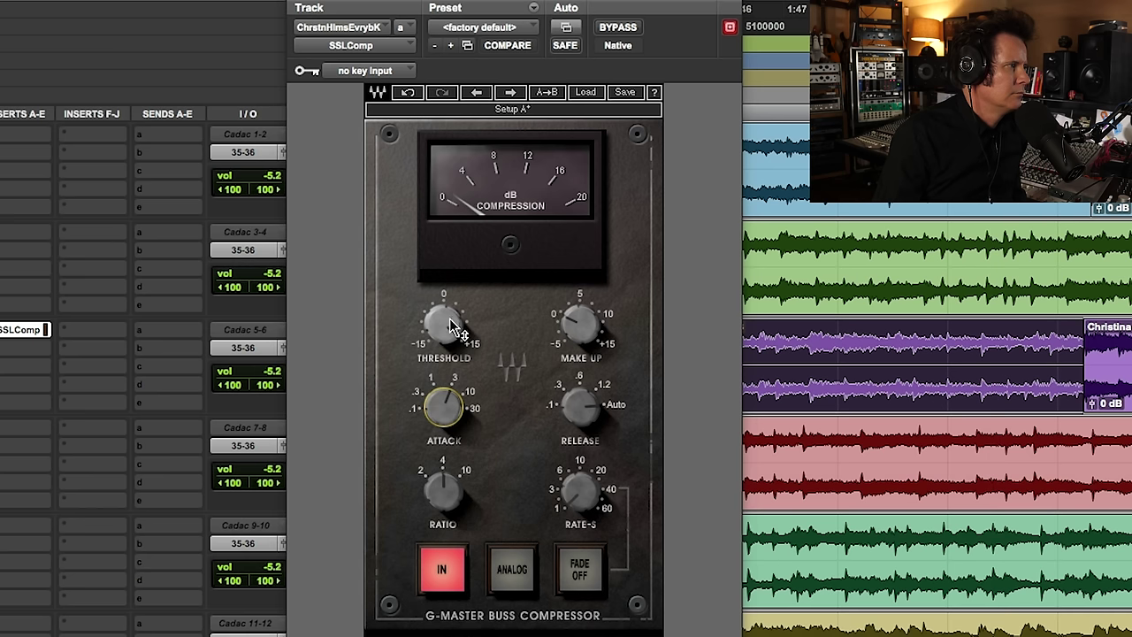
left_click_drag(444, 327, 444, 331)
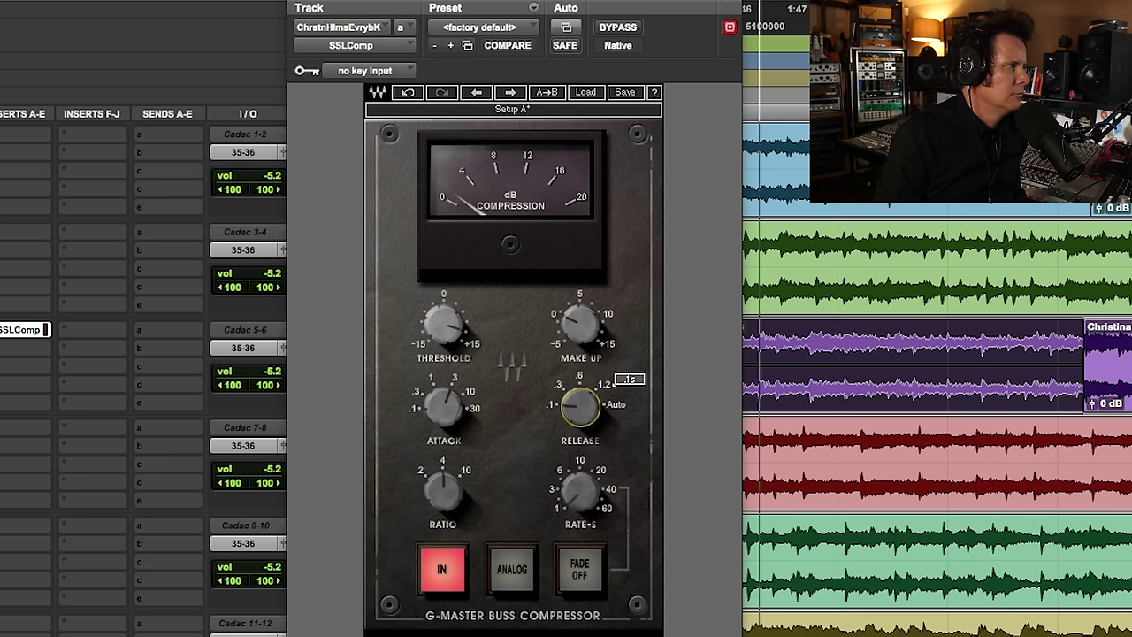
left_click_drag(449, 325, 449, 328)
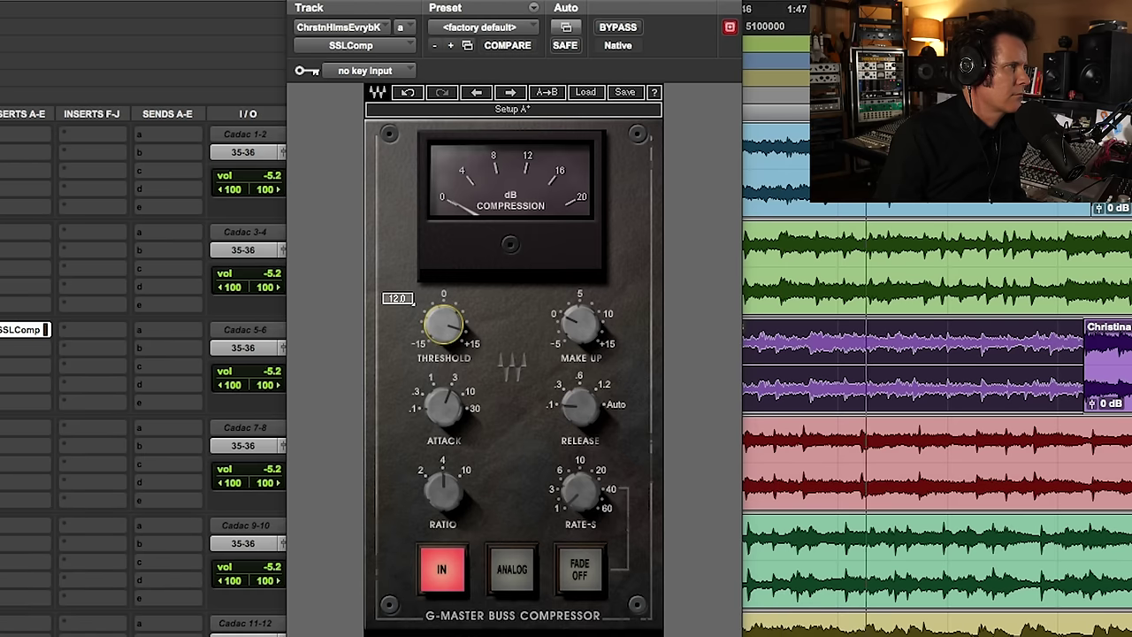
left_click(628, 29)
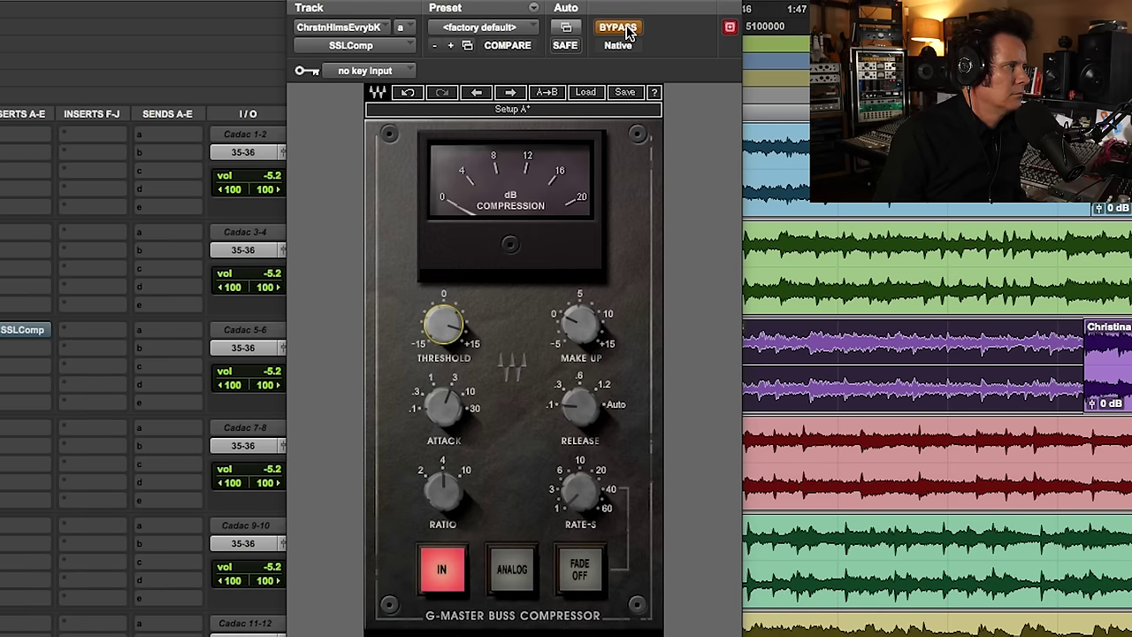
left_click(628, 28)
Set the attack to 30 ms and the release to Auto with a lower threshold, checking the result against bypass.
left_click(445, 328)
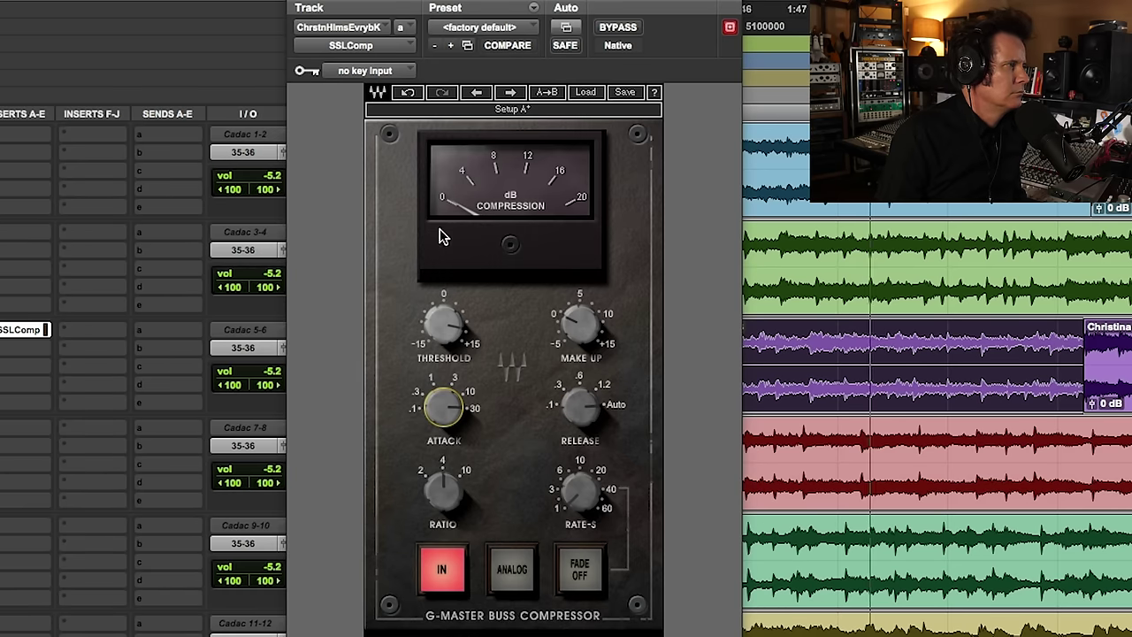
left_click_drag(442, 324, 442, 336)
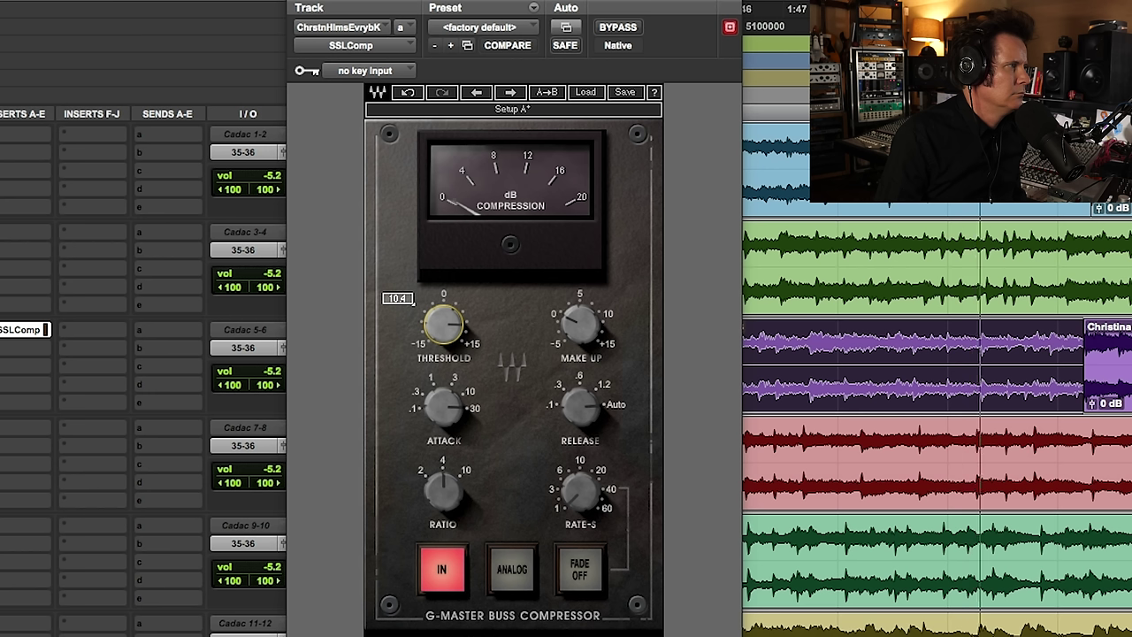
left_click(618, 28)
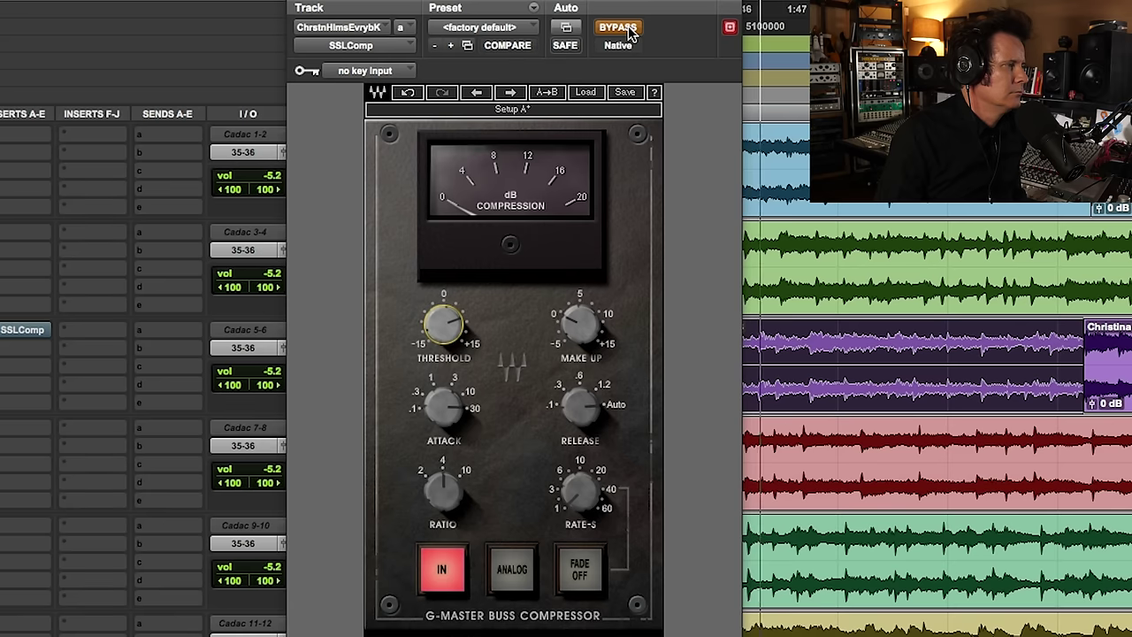
left_click(630, 30)
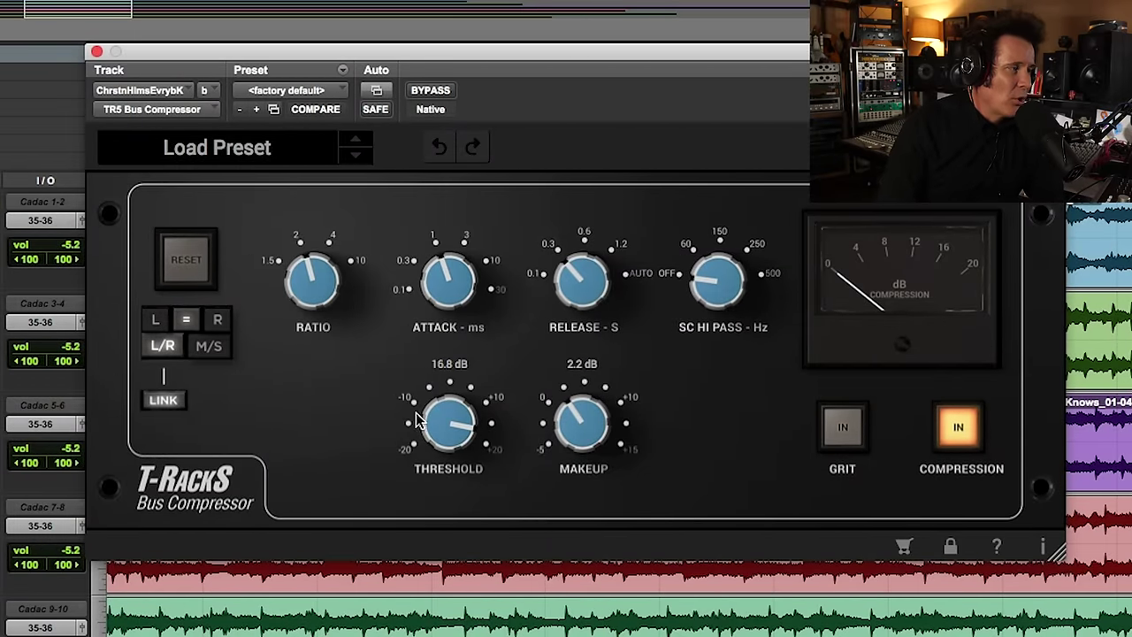
Set the T-RackS Bus Compressor to ratio 4, attack 30 ms, release Auto, threshold 20.0 dB and makeup -5.0 dB.
left_click_drag(308, 247, 337, 273)
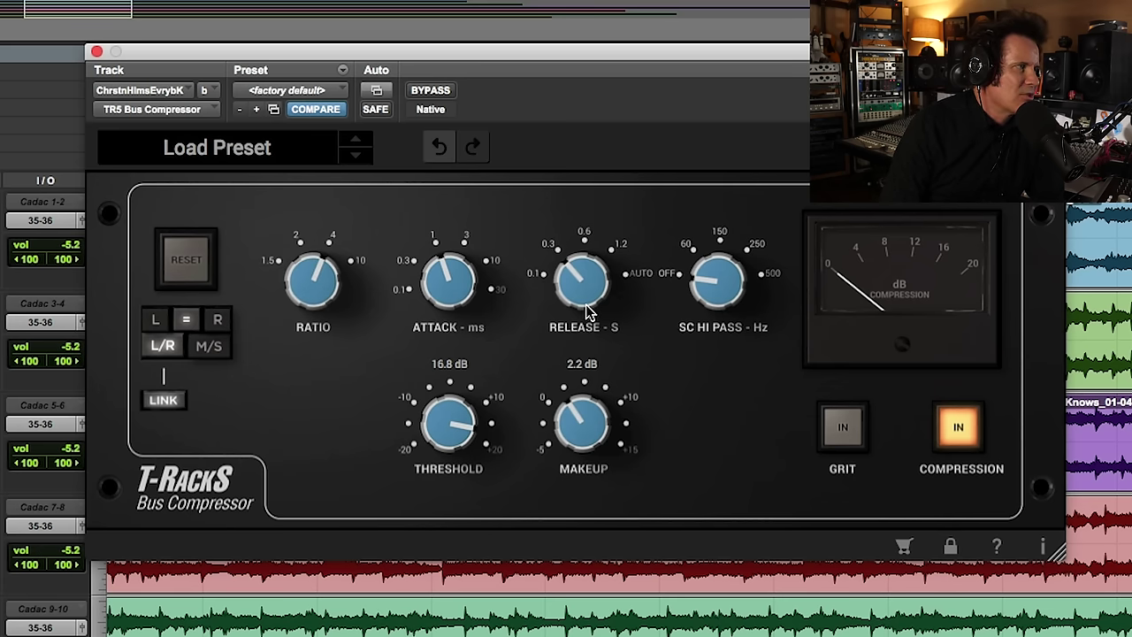
left_click_drag(573, 290, 573, 261)
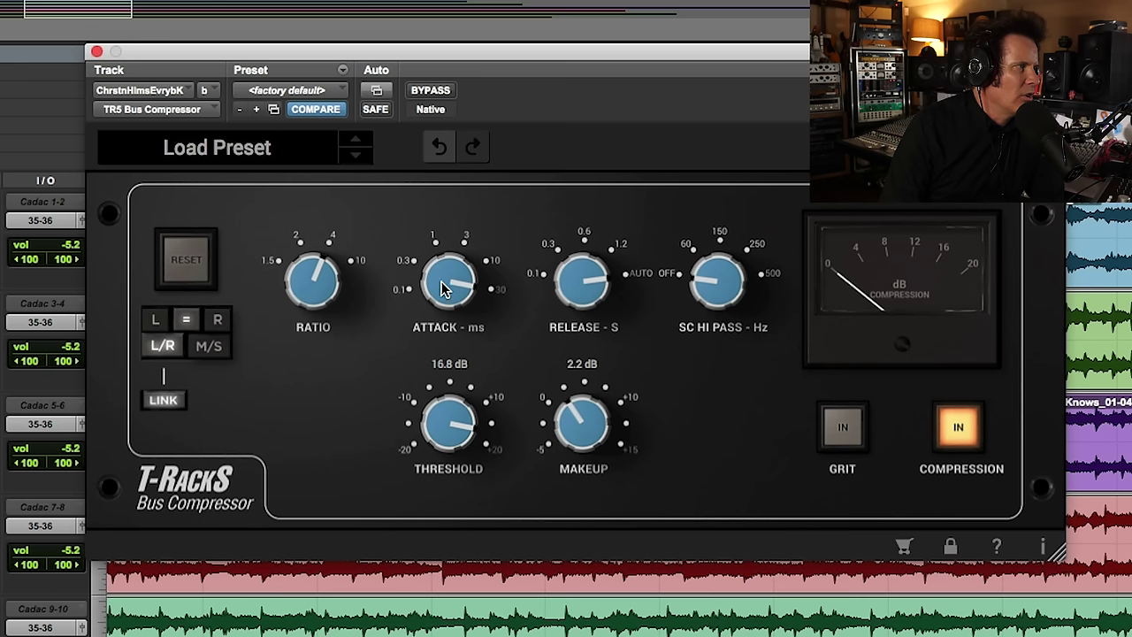
left_click_drag(456, 422, 457, 409)
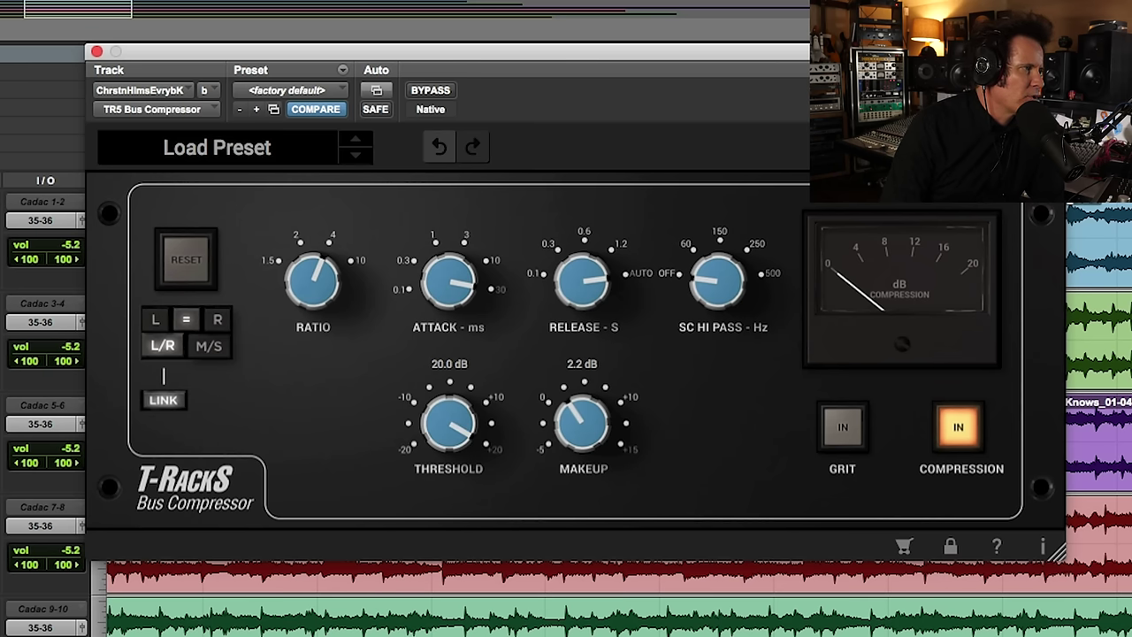
left_click_drag(576, 427, 576, 451)
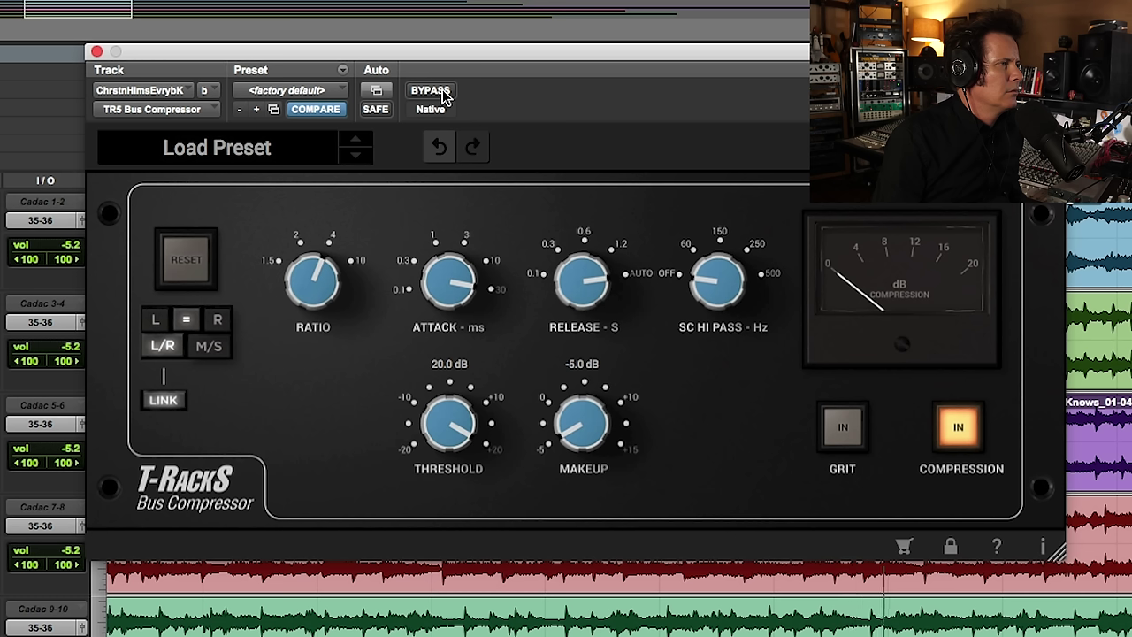
Raise the T-RackS makeup gain gradually to -0.1 dB, matching its level against the bypassed signal.
left_click_drag(554, 452, 567, 401)
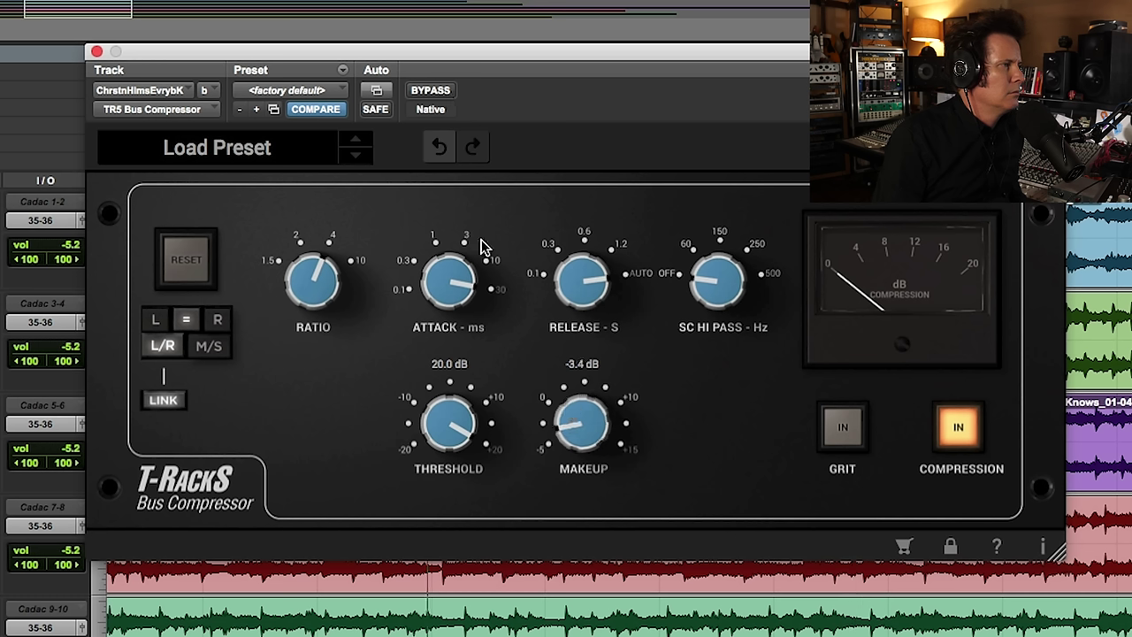
left_click_drag(562, 431, 570, 409)
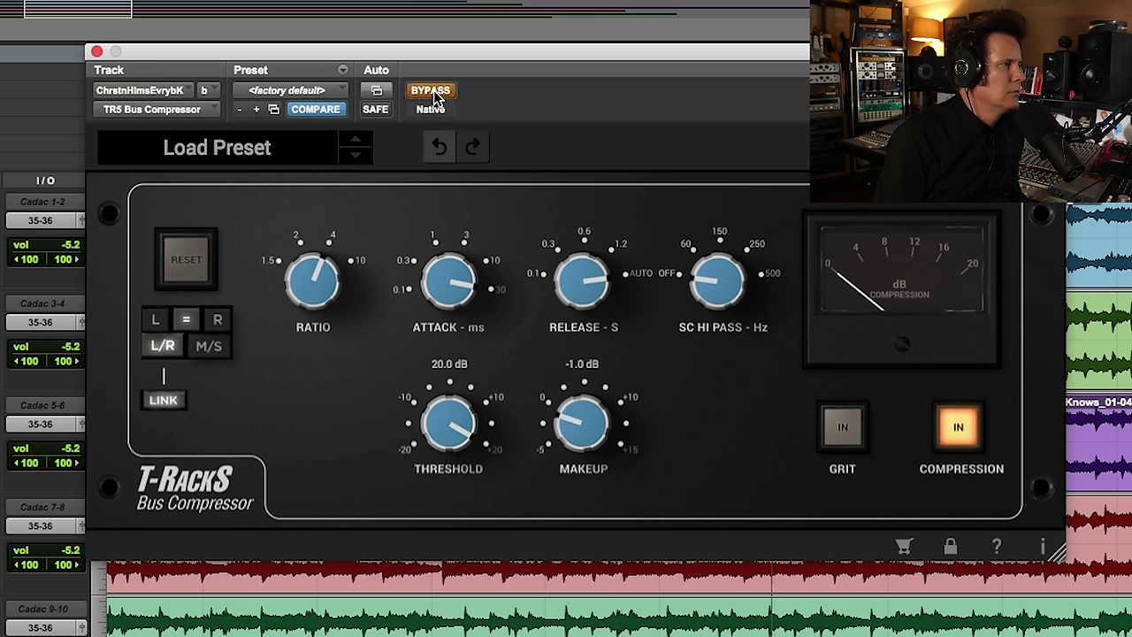
left_click_drag(550, 392, 569, 445)
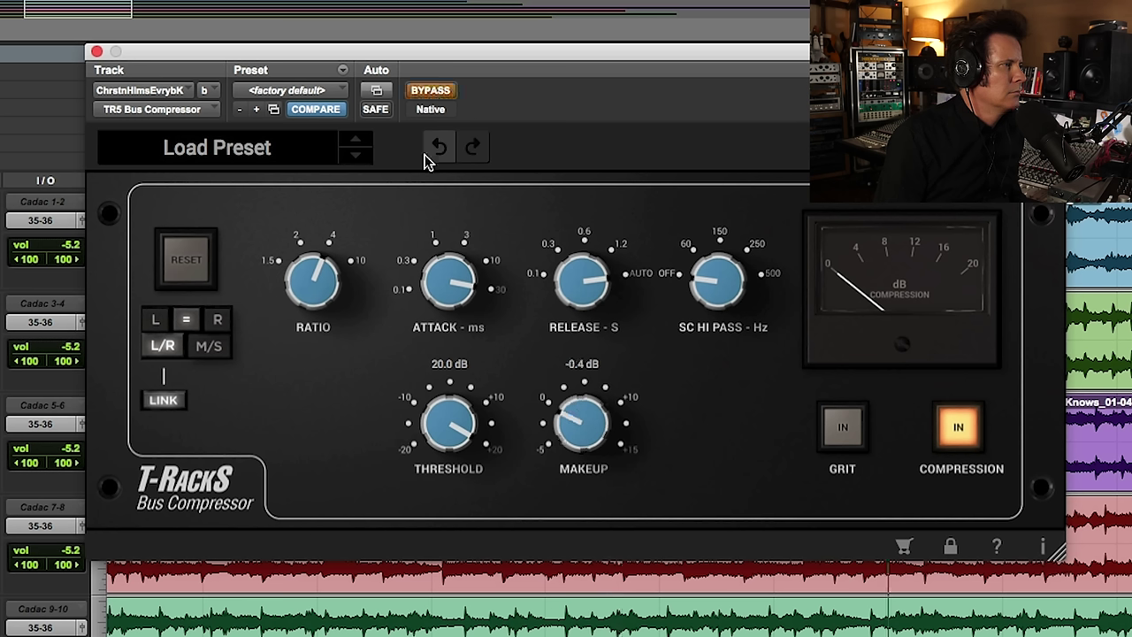
left_click(437, 94)
left_click(438, 94)
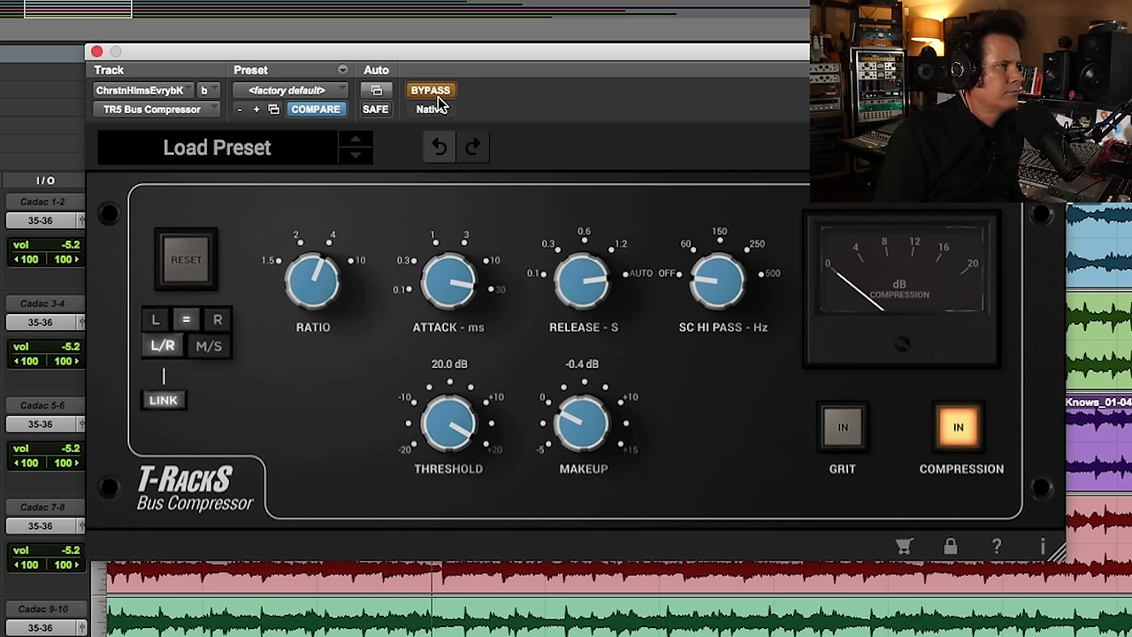
left_click_drag(558, 414, 568, 428)
left_click(438, 93)
Lower the T-RackS threshold to 7.8 dB and raise the makeup gain to 1.1 dB while comparing with bypass.
left_click_drag(434, 440, 434, 506)
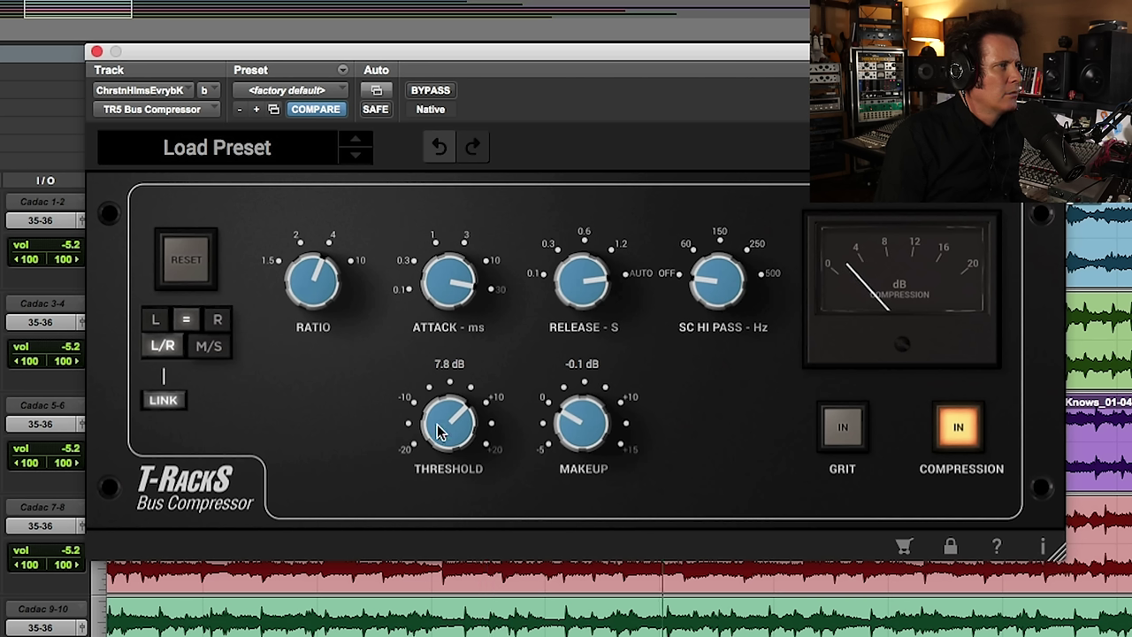
left_click(443, 94)
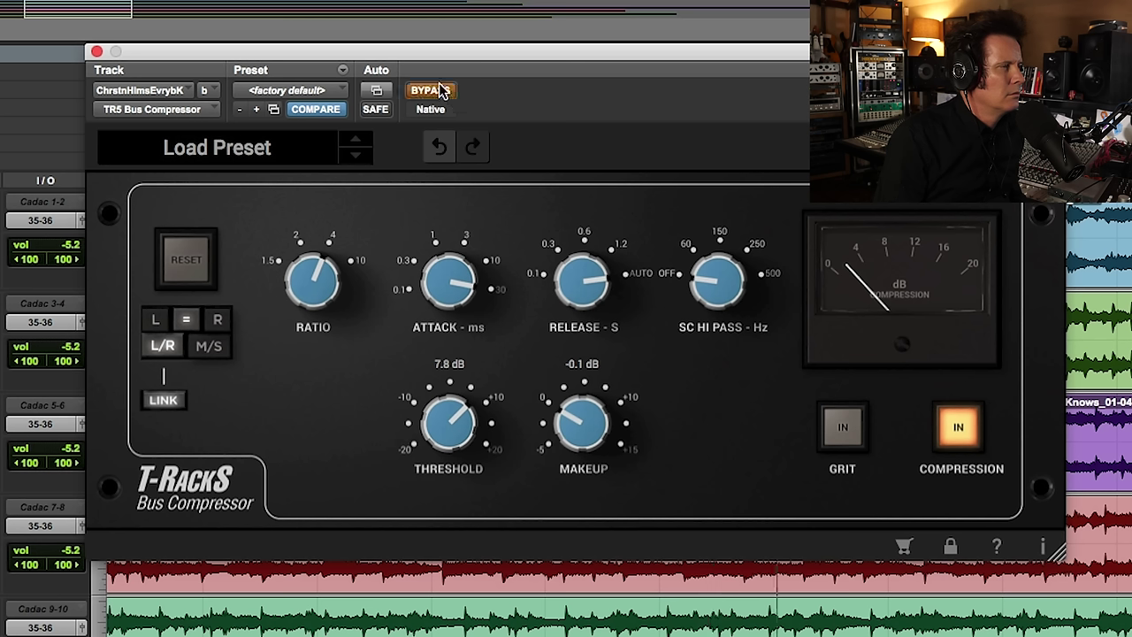
left_click(443, 92)
left_click_drag(563, 430, 565, 422)
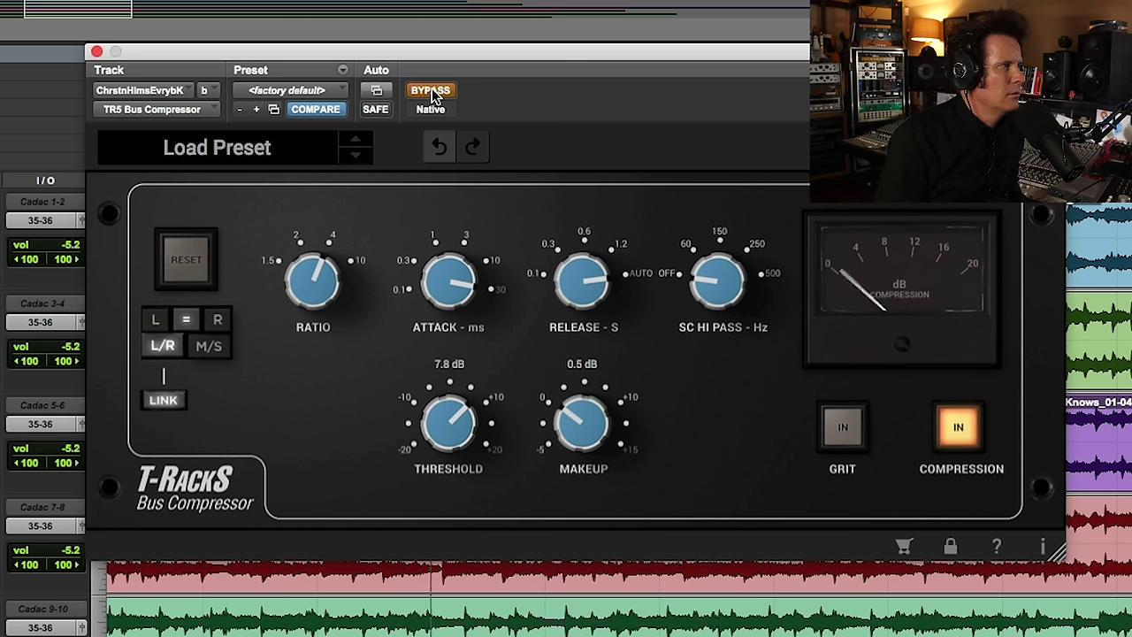
left_click_drag(579, 435, 580, 429)
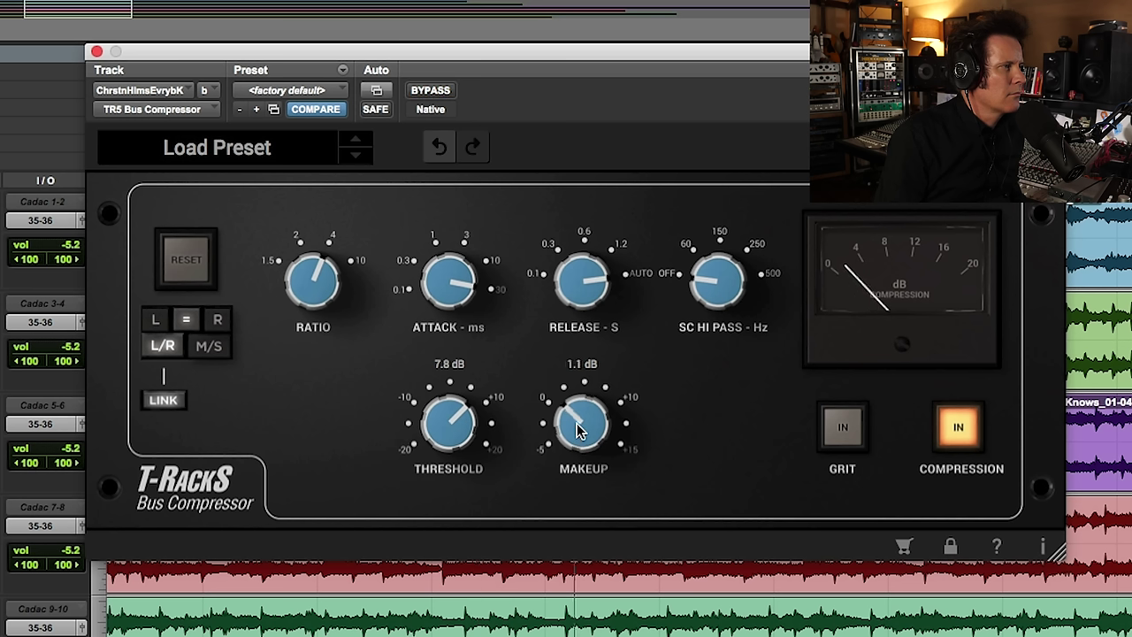
Raise the T-RackS makeup gain to 2.0 dB, comparing the compressed level with the bypassed signal.
left_click(437, 91)
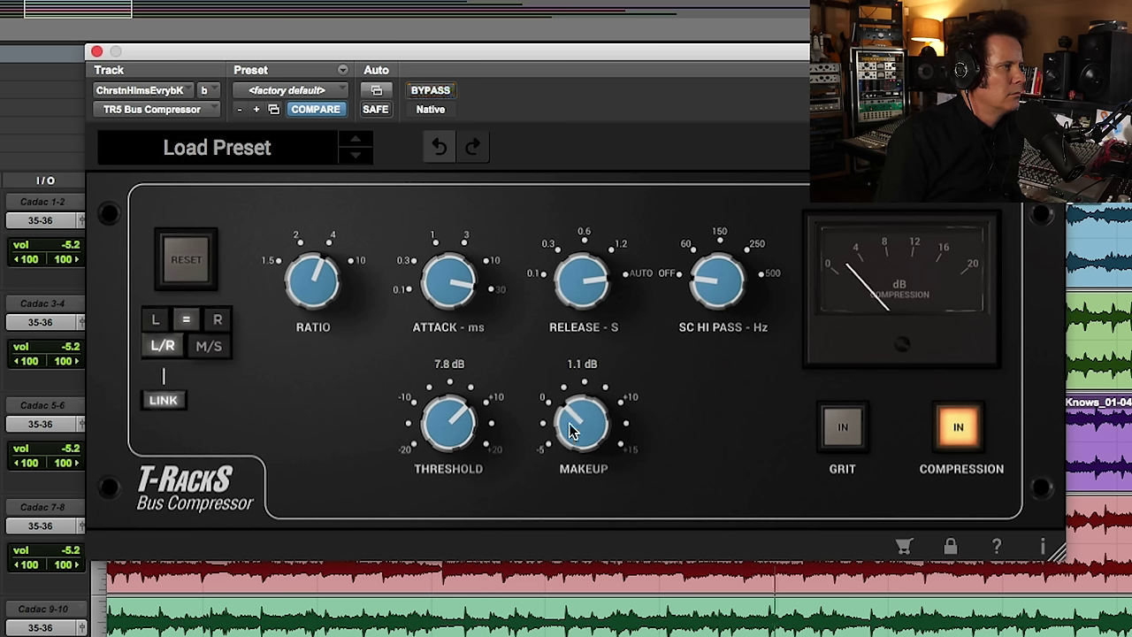
left_click_drag(572, 426, 573, 421)
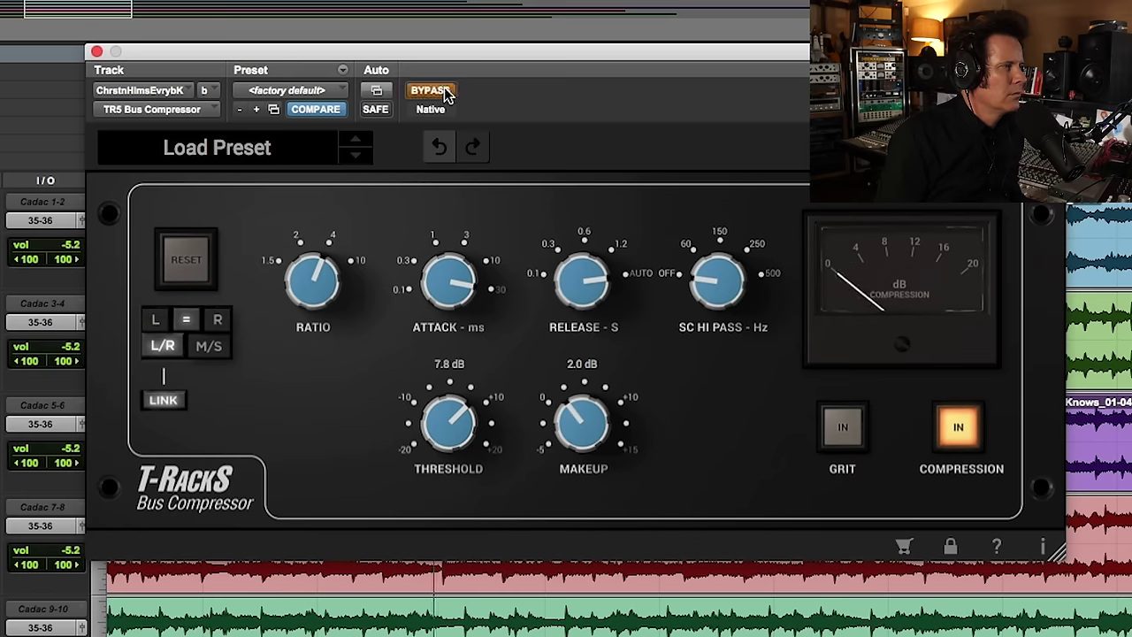
left_click(444, 91)
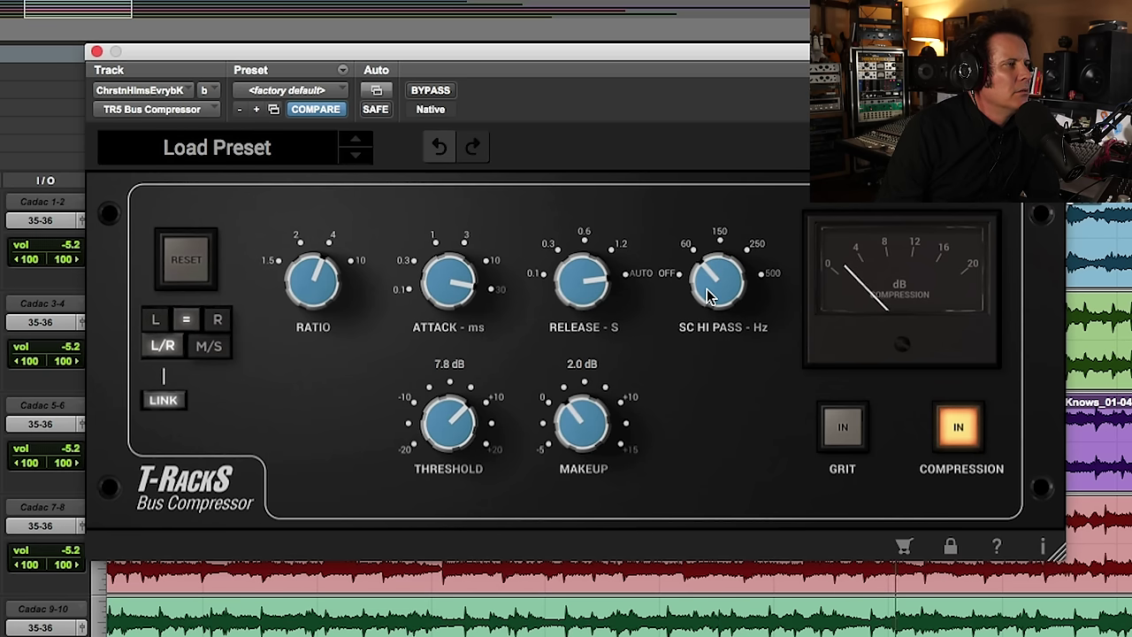
Sweep the T-RackS sidechain high-pass while the mix plays, return it to Off, and settle on 150 Hz.
left_click_drag(707, 289, 725, 252)
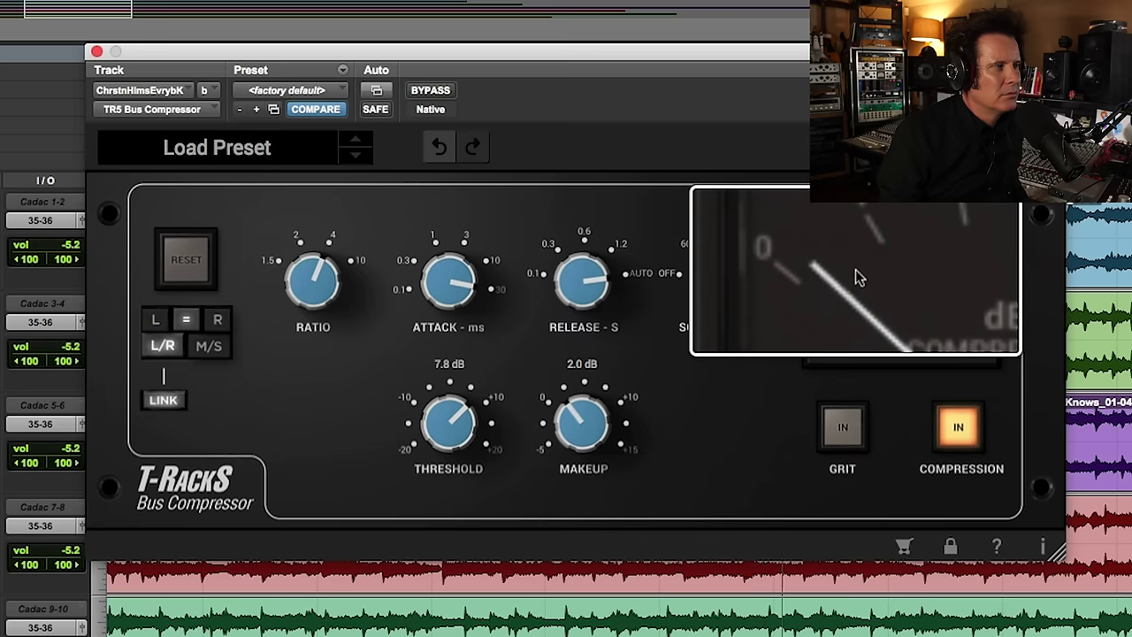
left_click_drag(718, 282, 672, 446)
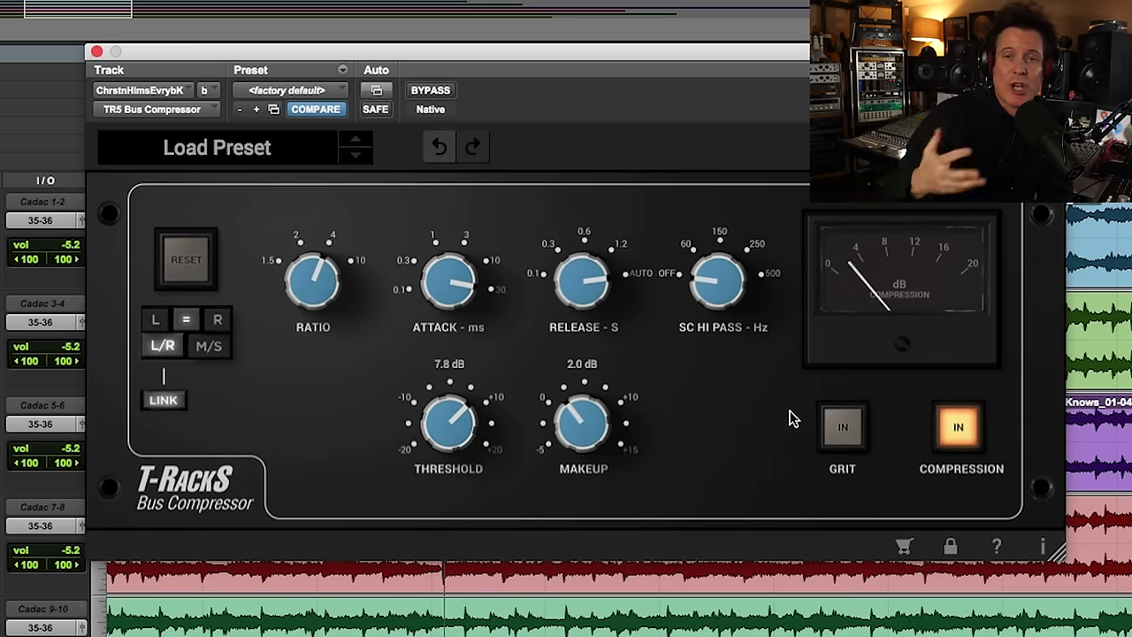
left_click_drag(695, 247, 737, 160)
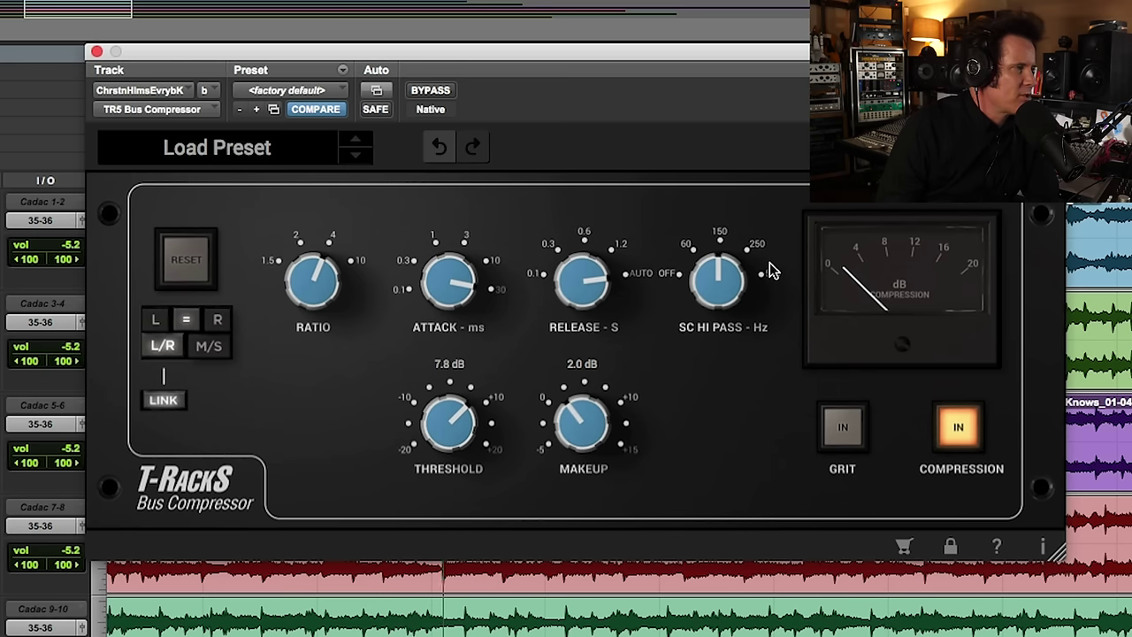
Enable Grit on the T-RackS Bus Compressor and compare the result with the bypassed signal.
left_click(847, 432)
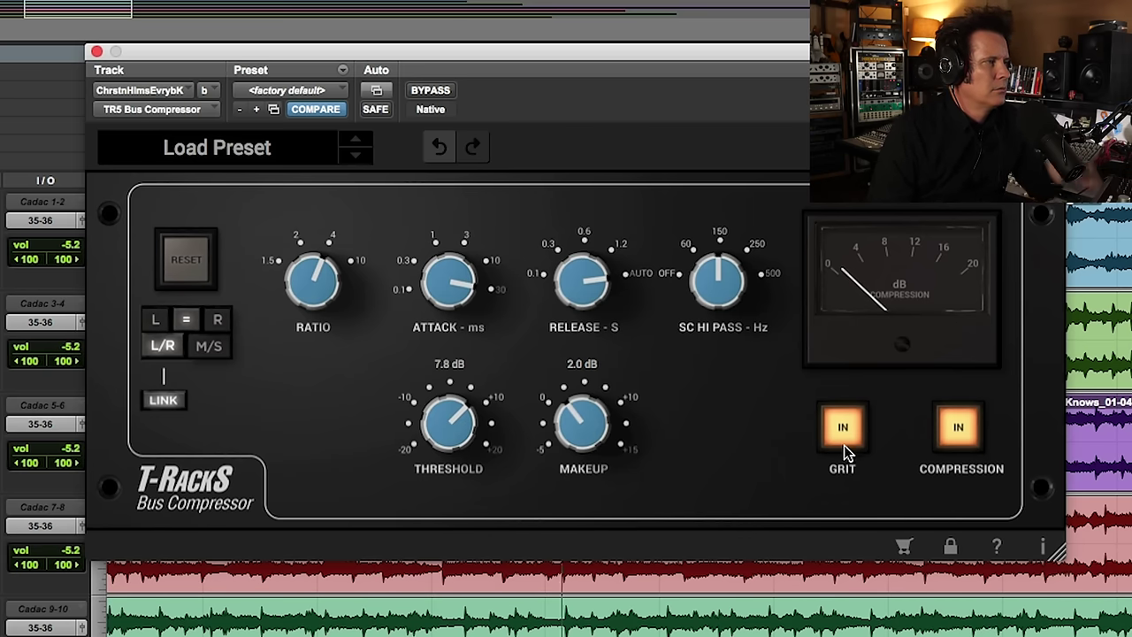
left_click(438, 90)
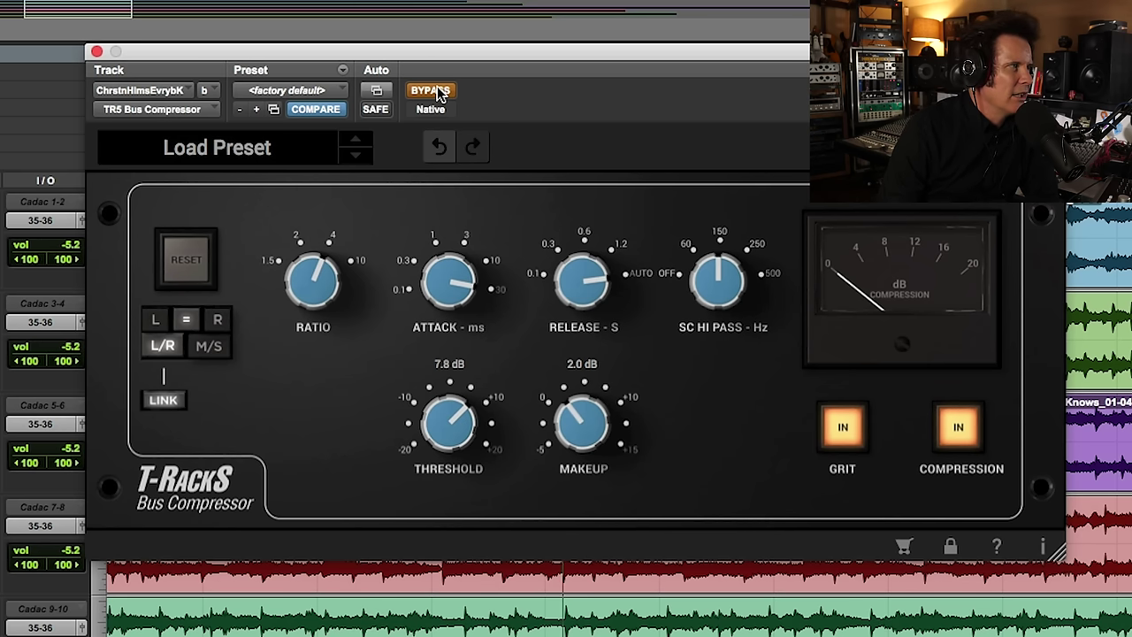
left_click(438, 90)
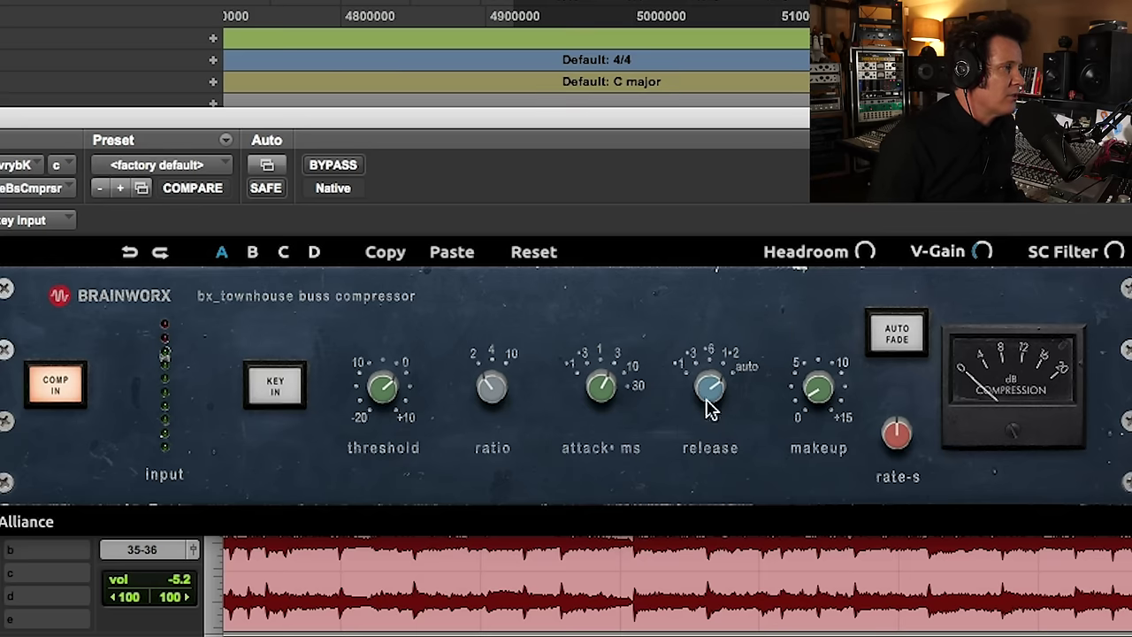
Set the Townhouse compressor to ratio 4, attack 30 ms, release auto and threshold +10, switching compression in and out to compare.
left_click_drag(582, 449, 648, 53)
left_click_drag(507, 380, 500, 369)
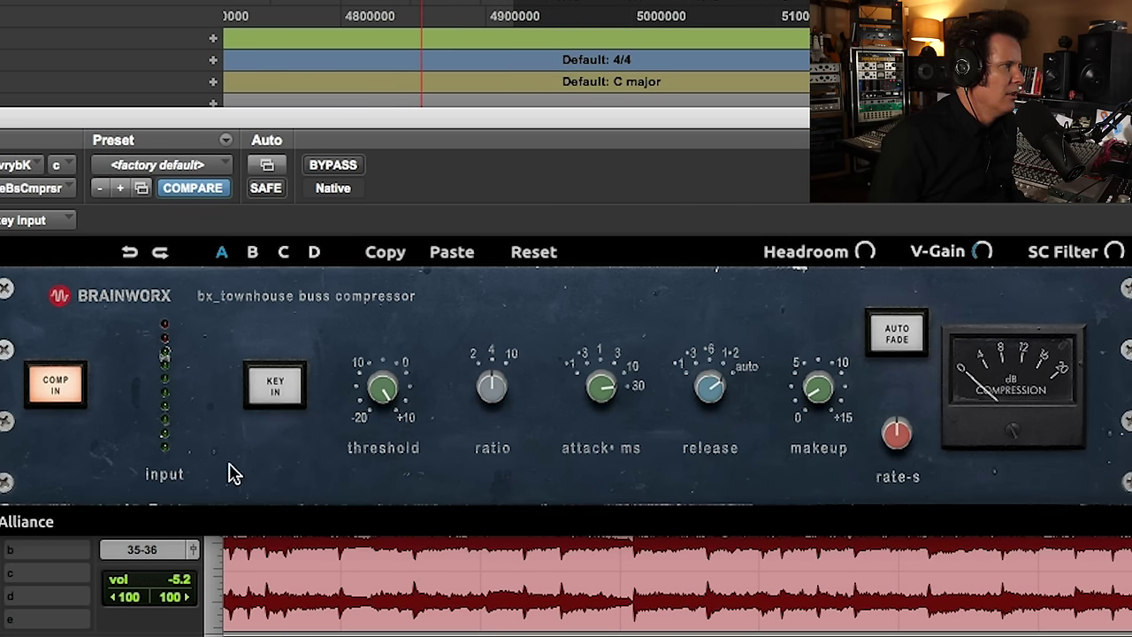
left_click(71, 400)
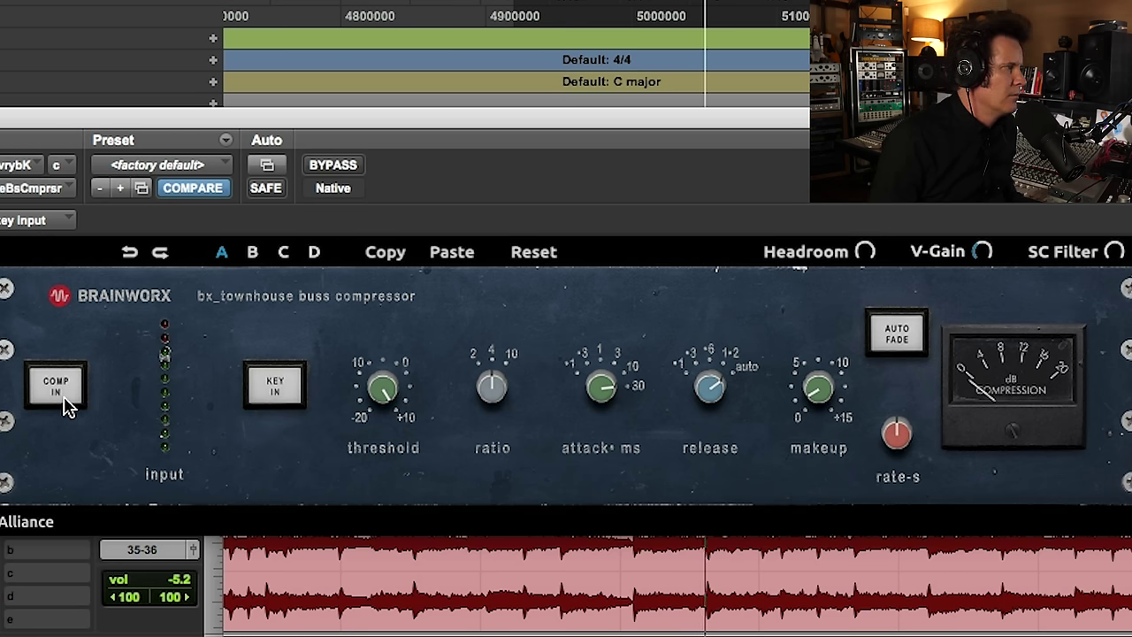
left_click(62, 398)
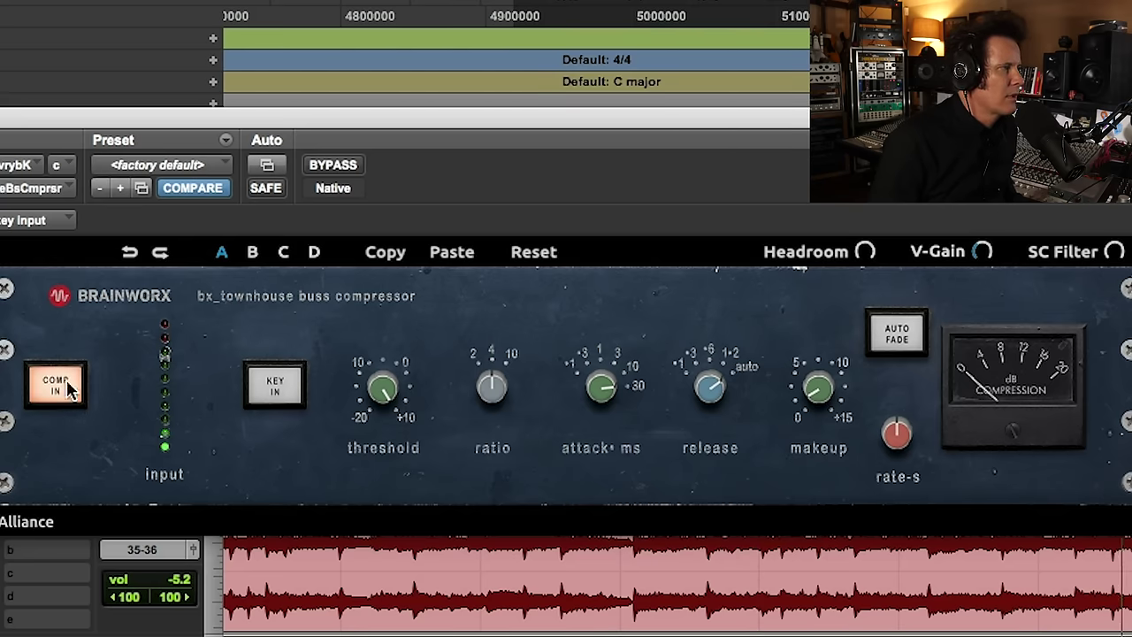
left_click(73, 389)
left_click(70, 396)
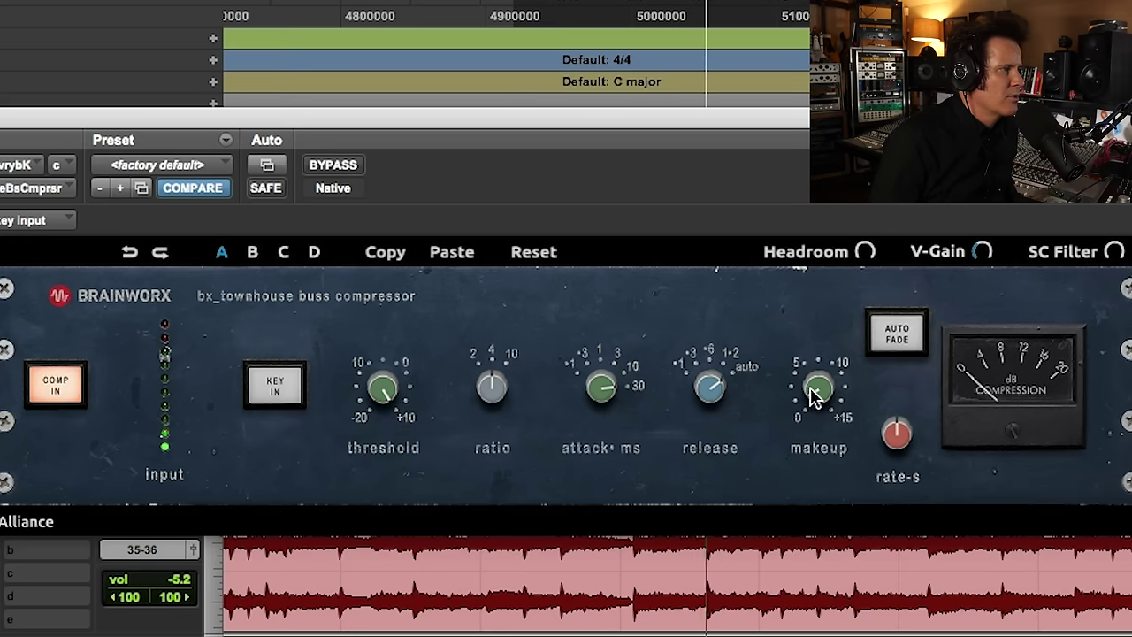
Lower the Townhouse makeup gain toward 0 and check the level match with compression switched out and in.
mouse_move(819, 391)
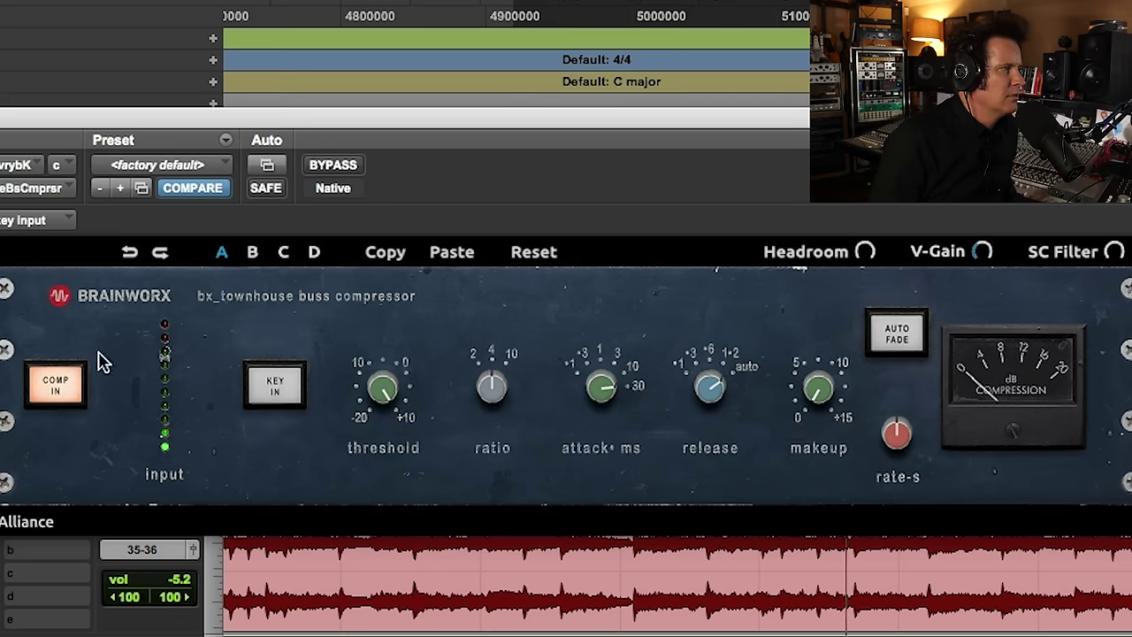
left_click(69, 393)
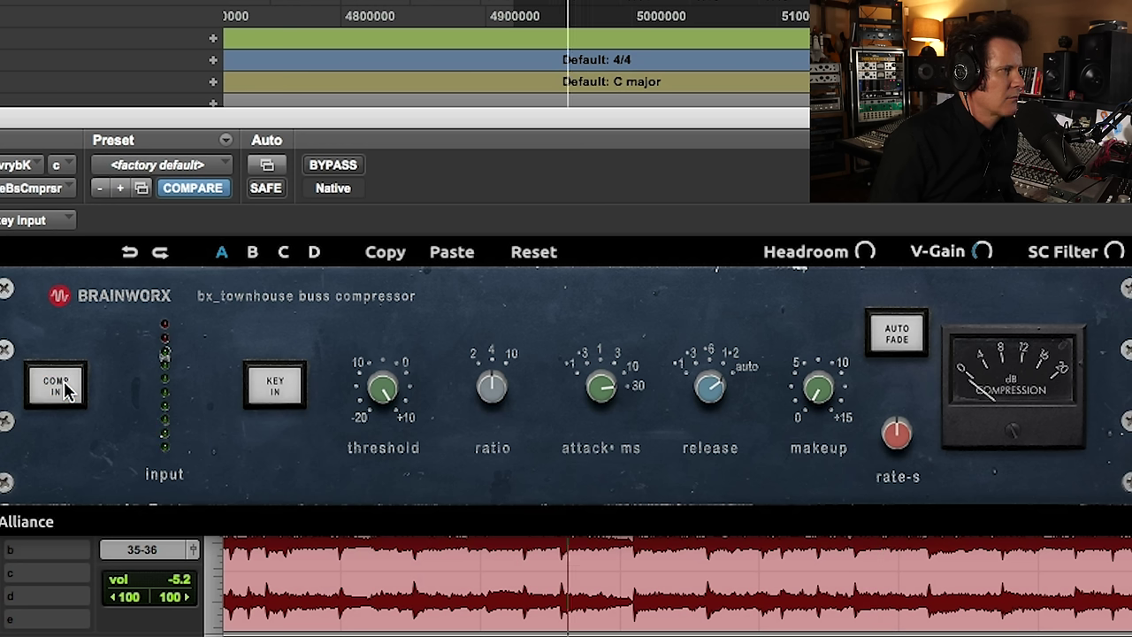
left_click(69, 393)
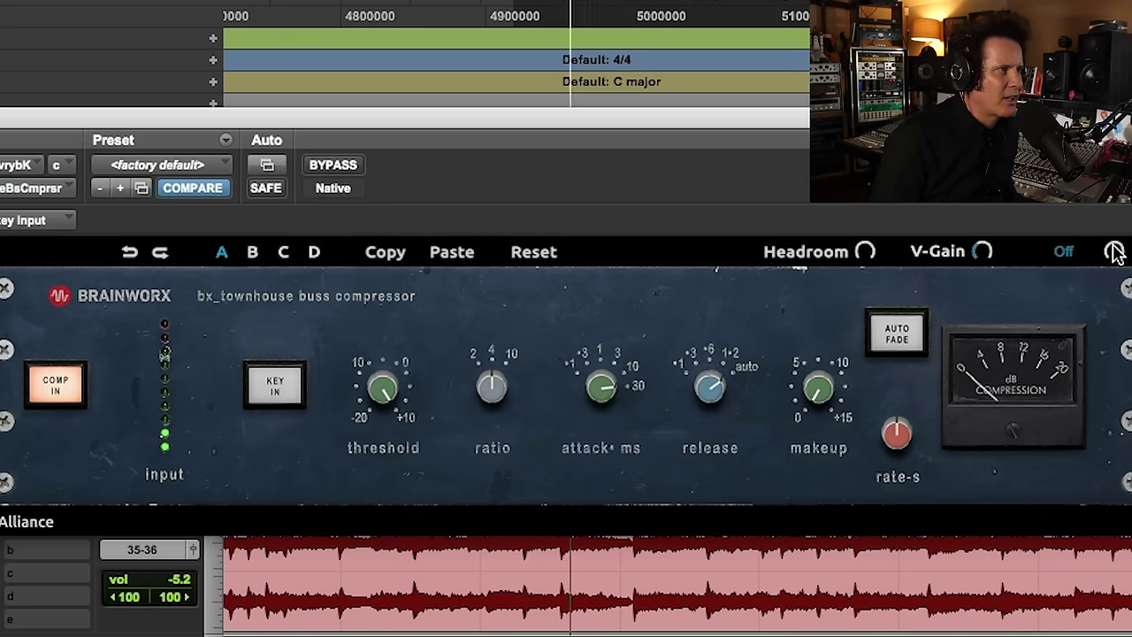
Raise the Townhouse sidechain filter to about 77 Hz and lower the threshold until the compressor works harder.
left_click_drag(1115, 256, 1122, 240)
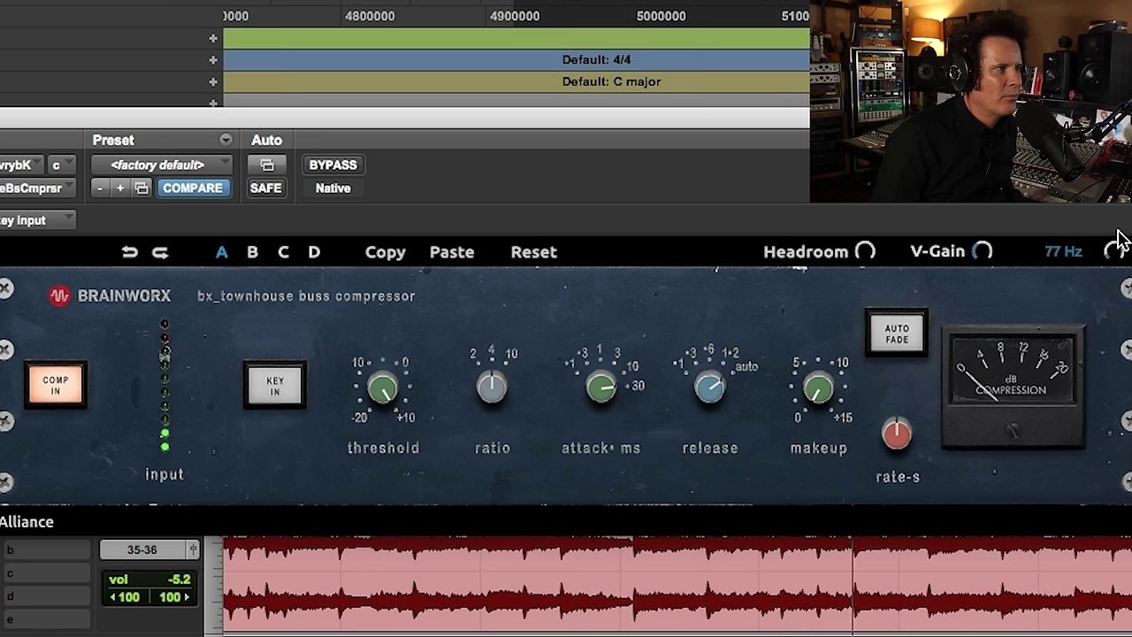
left_click_drag(1119, 226, 1119, 226)
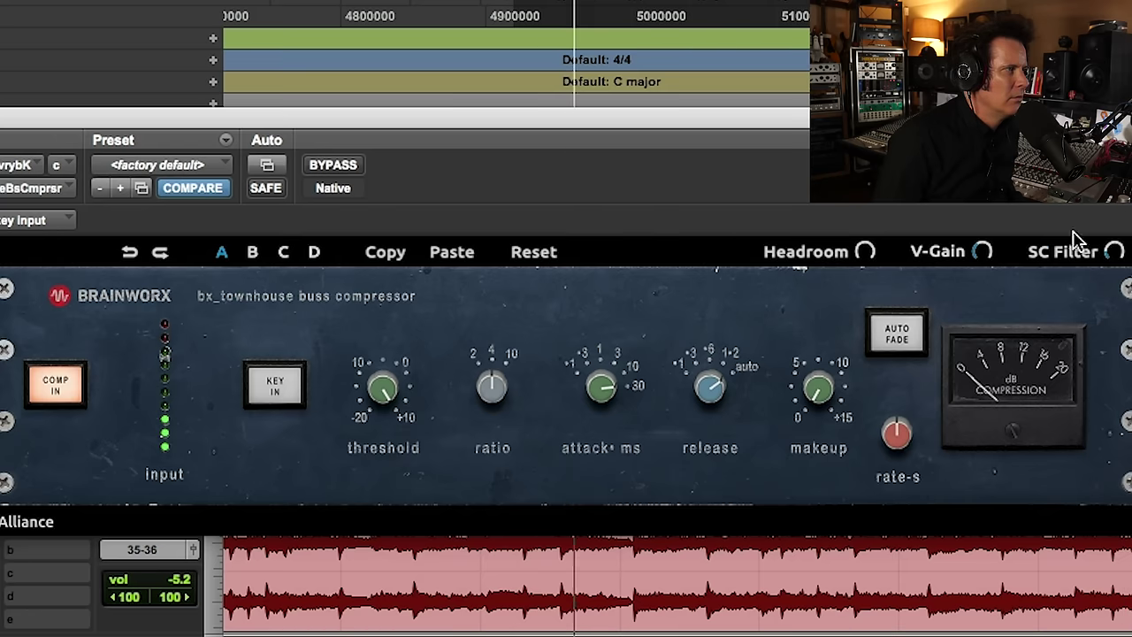
mouse_move(387, 390)
left_click_drag(387, 390, 376, 411)
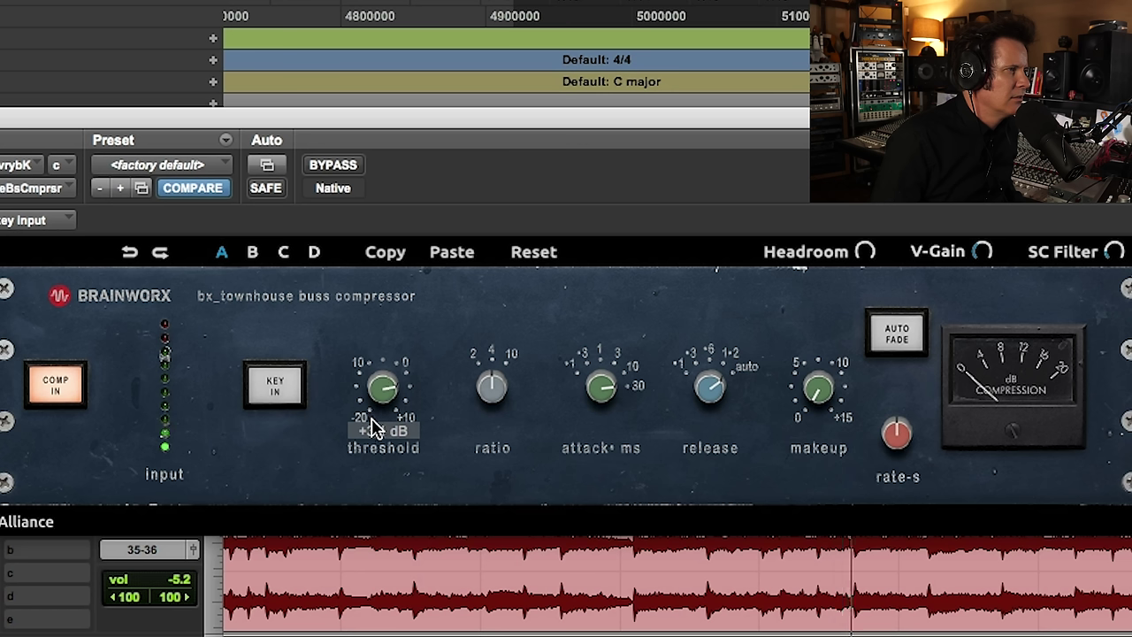
left_click_drag(373, 434, 384, 468)
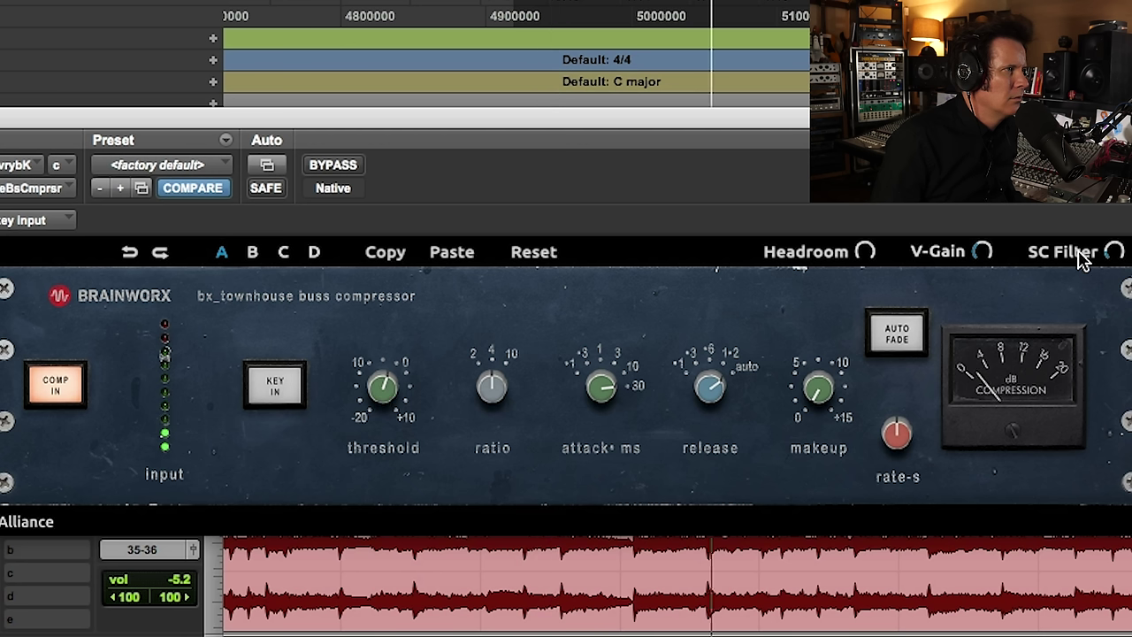
Turn down the Townhouse sidechain filter, then rebalance the threshold just below 0 with slightly more makeup gain.
left_click_drag(1072, 250, 1088, 389)
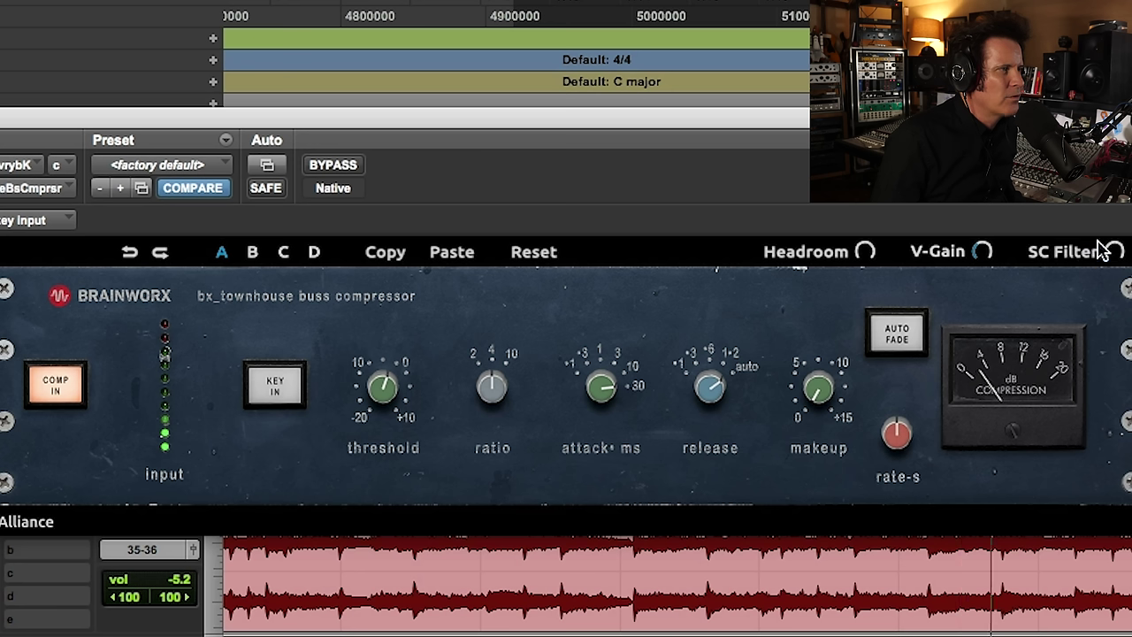
left_click(384, 389)
left_click_drag(384, 389, 397, 376)
left_click_drag(816, 387, 815, 390)
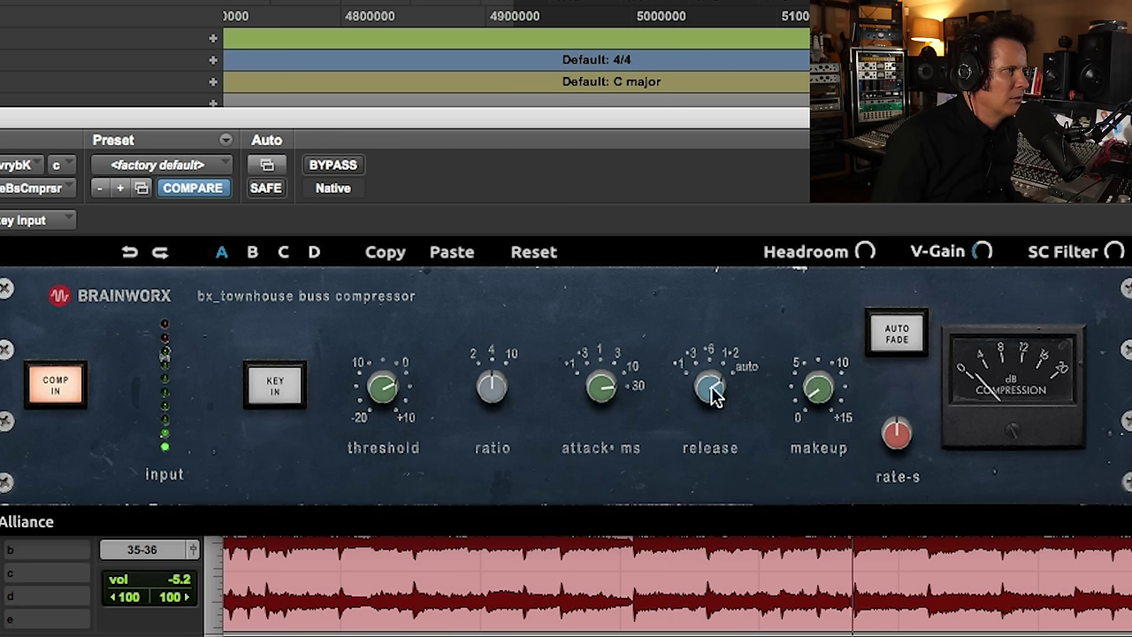
left_click_drag(390, 384, 383, 414)
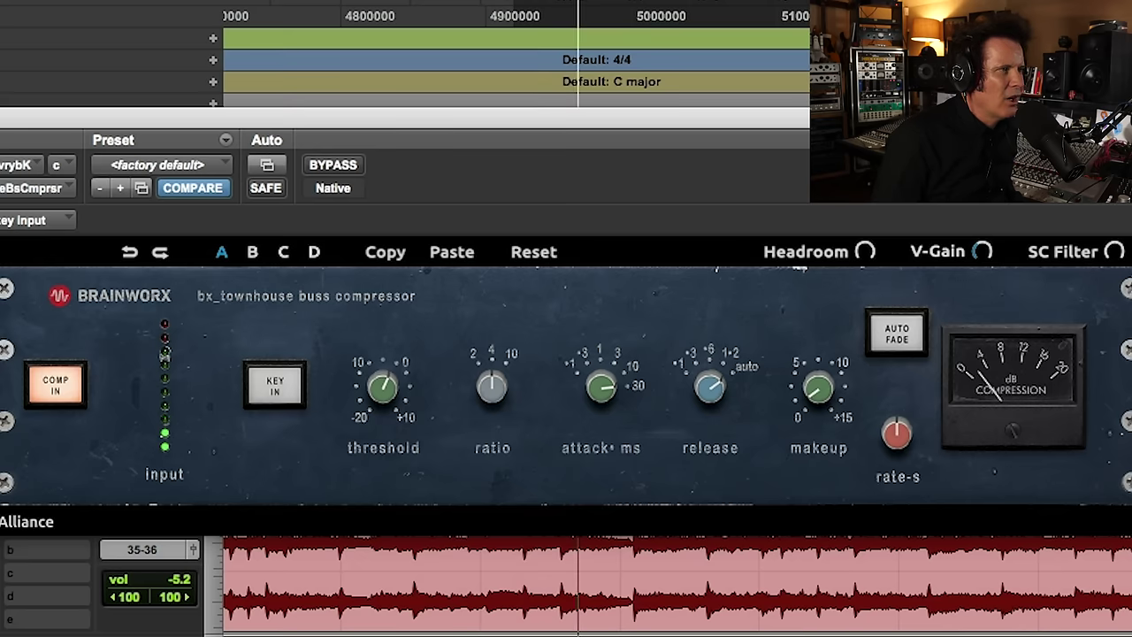
Set the Townhouse sidechain filter to 138 Hz and compare the mix with compression switched out and in.
left_click_drag(1102, 257, 1109, 229)
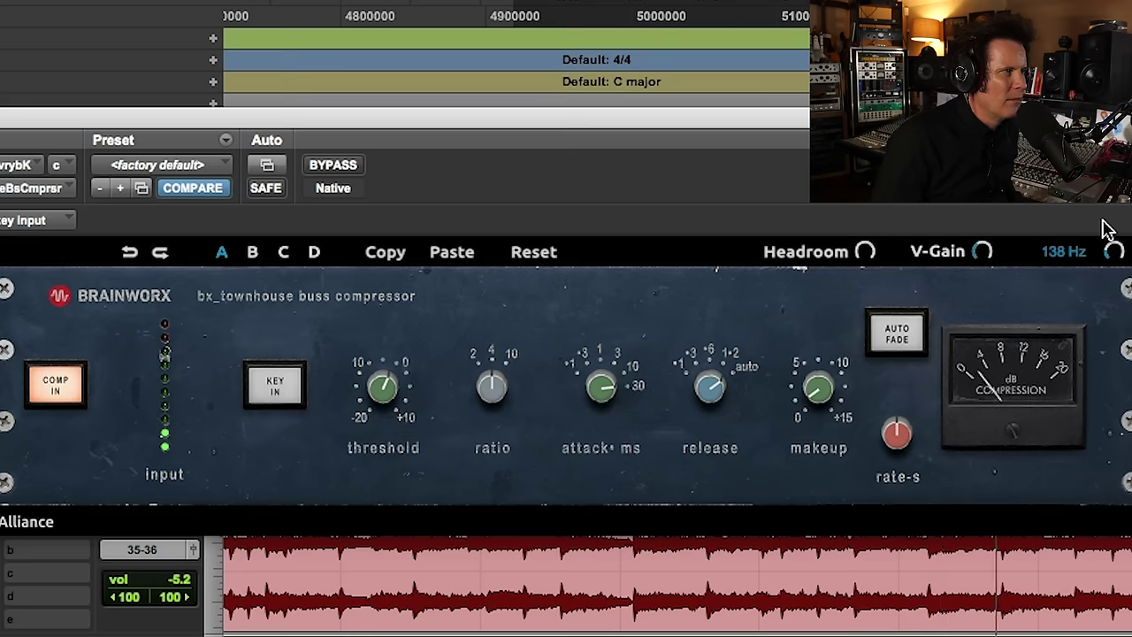
left_click_drag(1109, 228, 1108, 229)
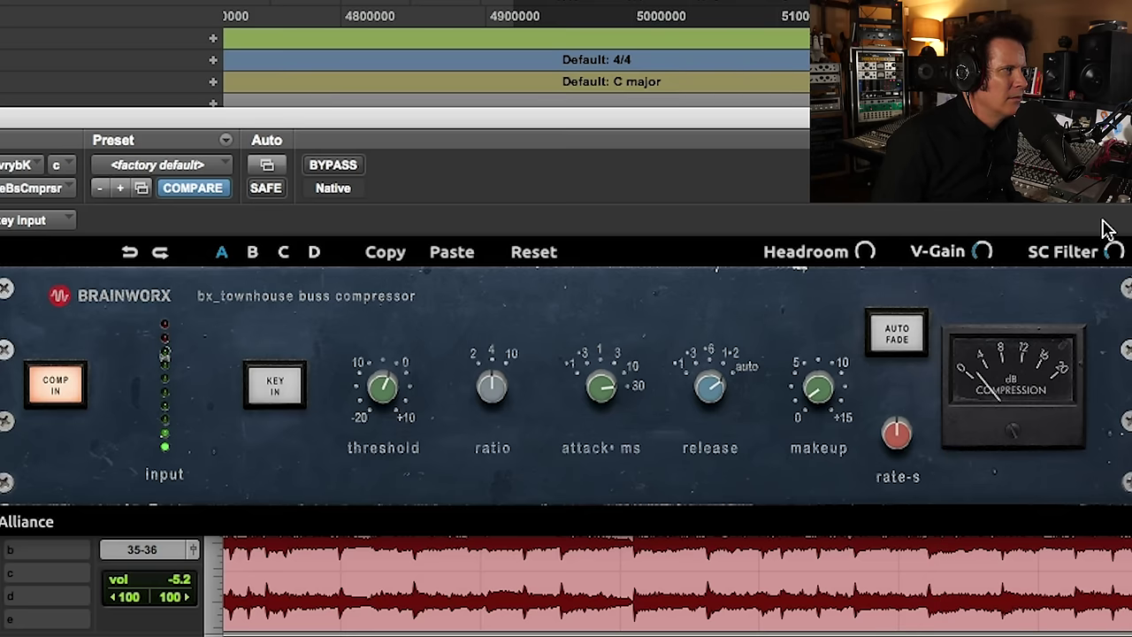
left_click(68, 395)
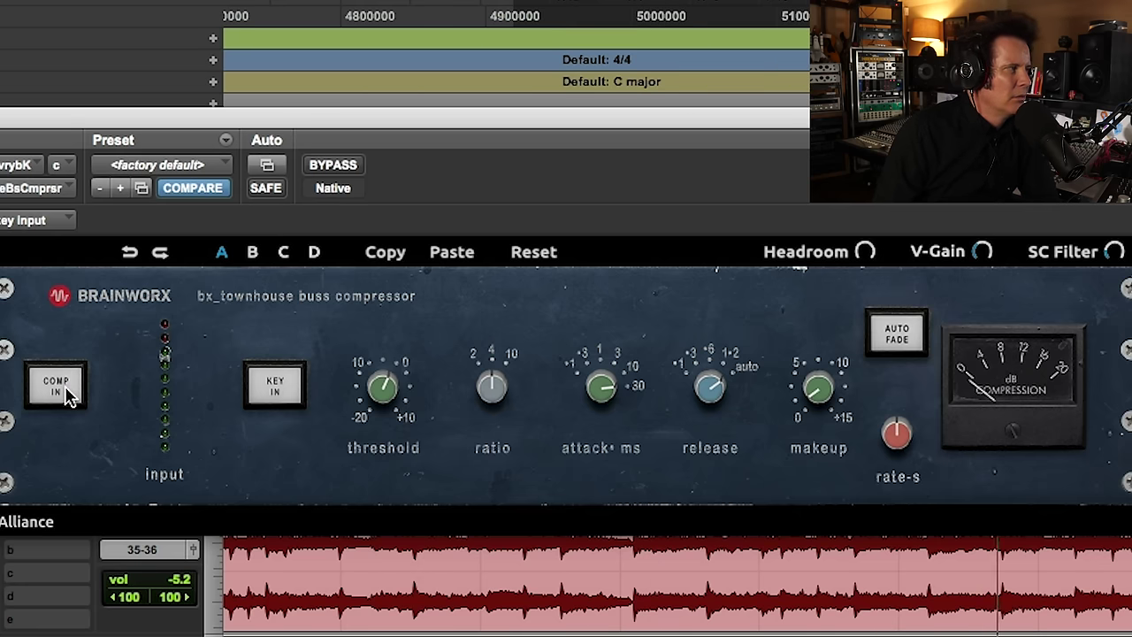
left_click(68, 395)
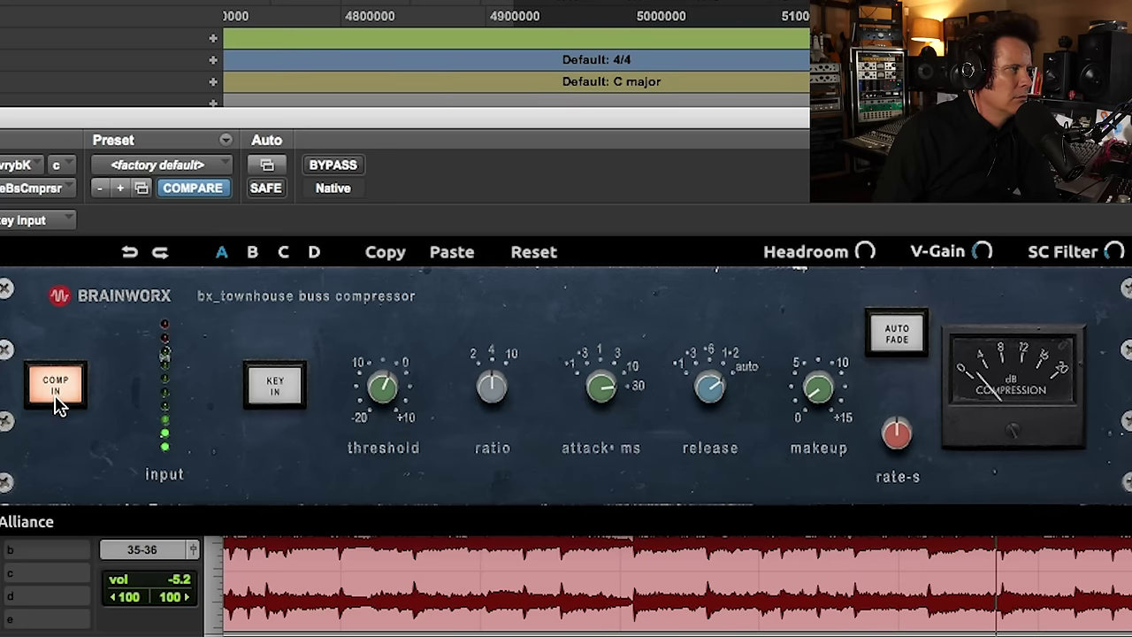
left_click(56, 389)
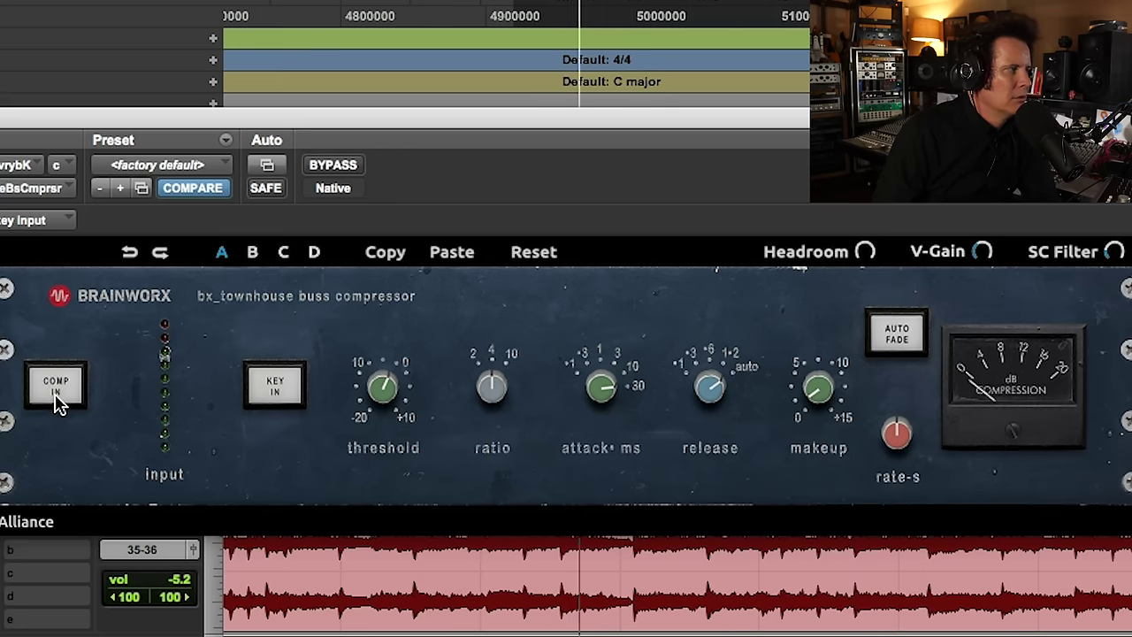
left_click(55, 397)
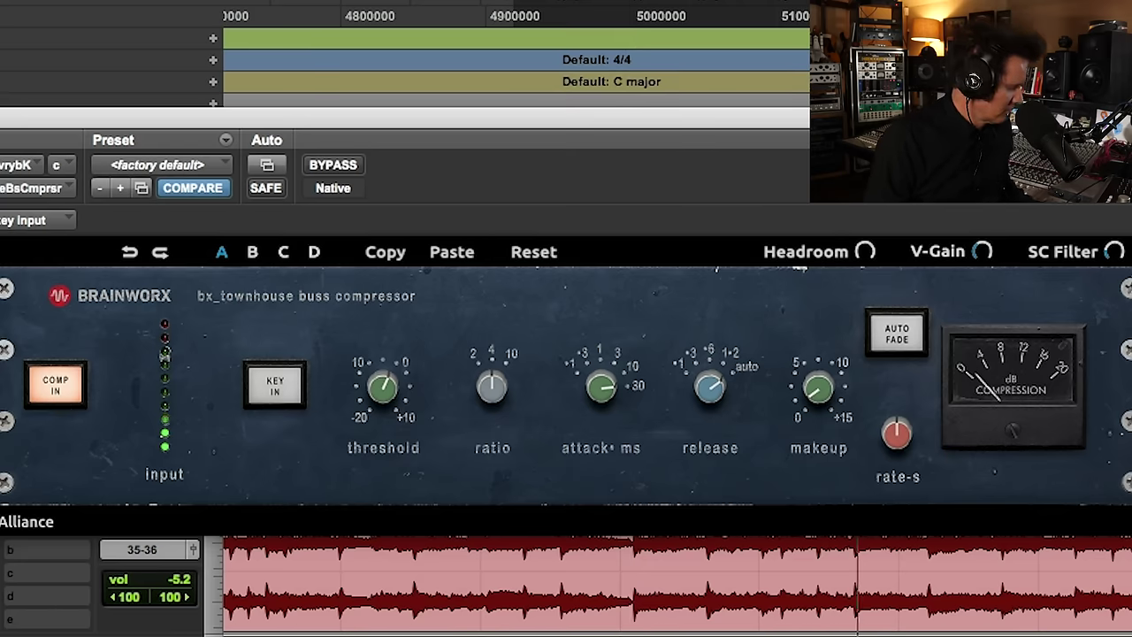
Lower the T-RackS makeup gain to 1.4 dB while comparing it against the Townhouse compressor.
left_click(332, 164)
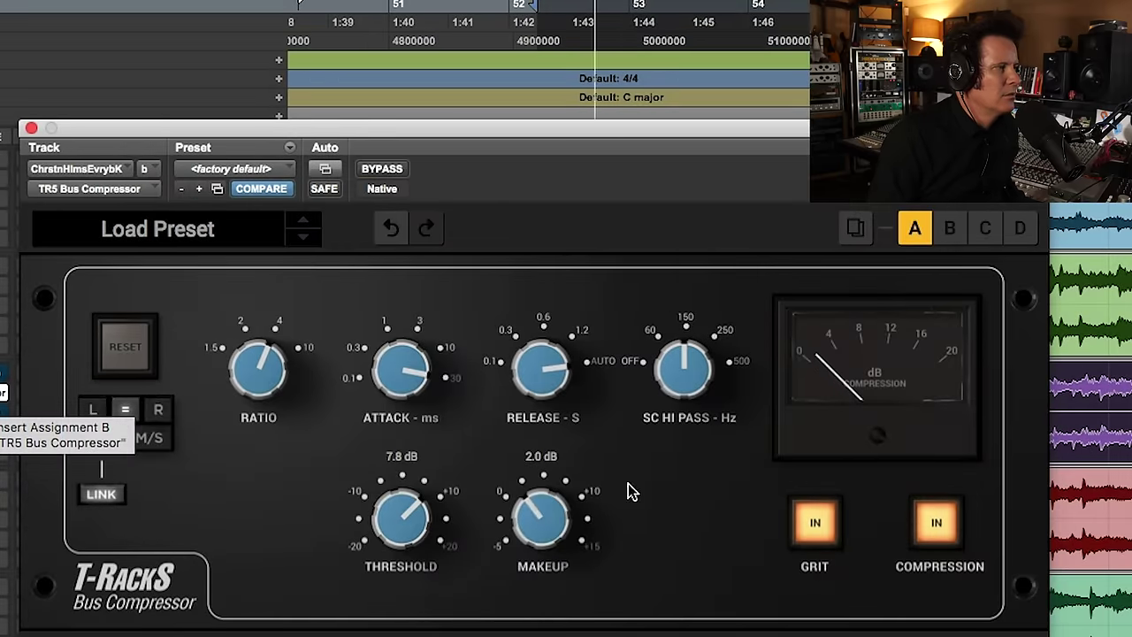
left_click_drag(526, 513, 522, 518)
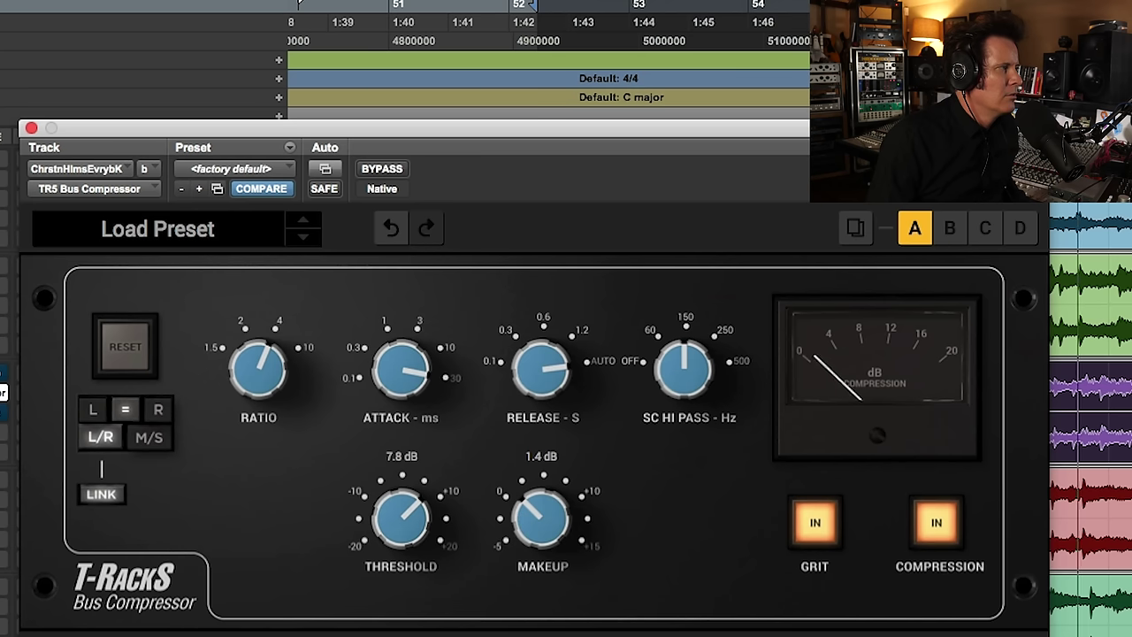
left_click(3, 391, "super")
left_click(3, 412)
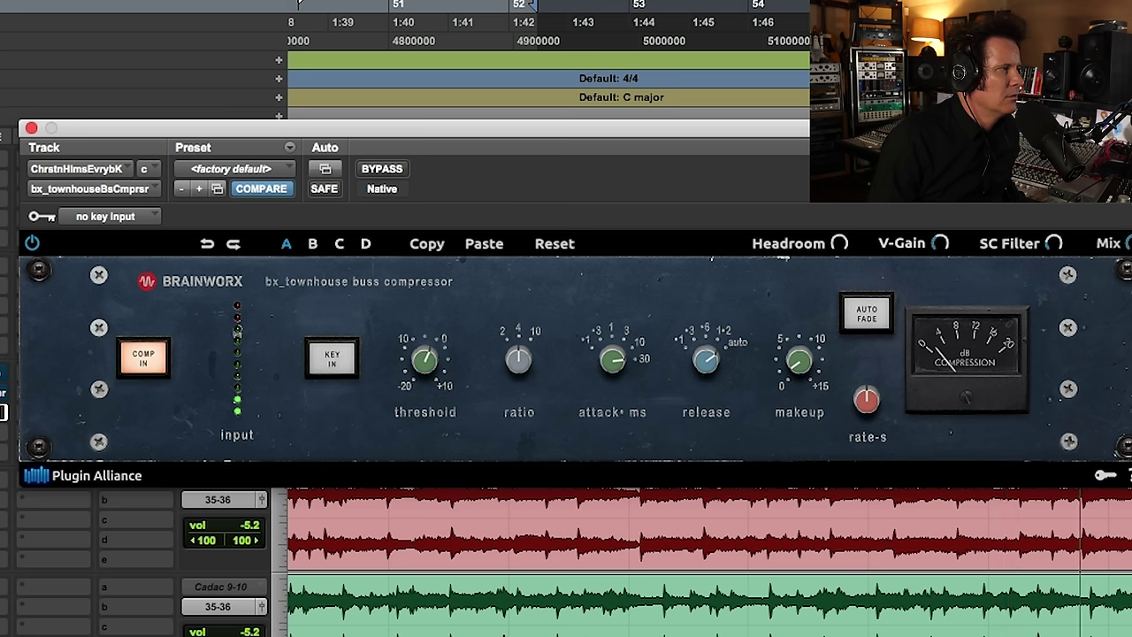
Set the Townhouse release to its fastest position, .1, and compare the T-RackS compressor active and bypassed.
mouse_move(705, 364)
left_click_drag(705, 364, 652, 515)
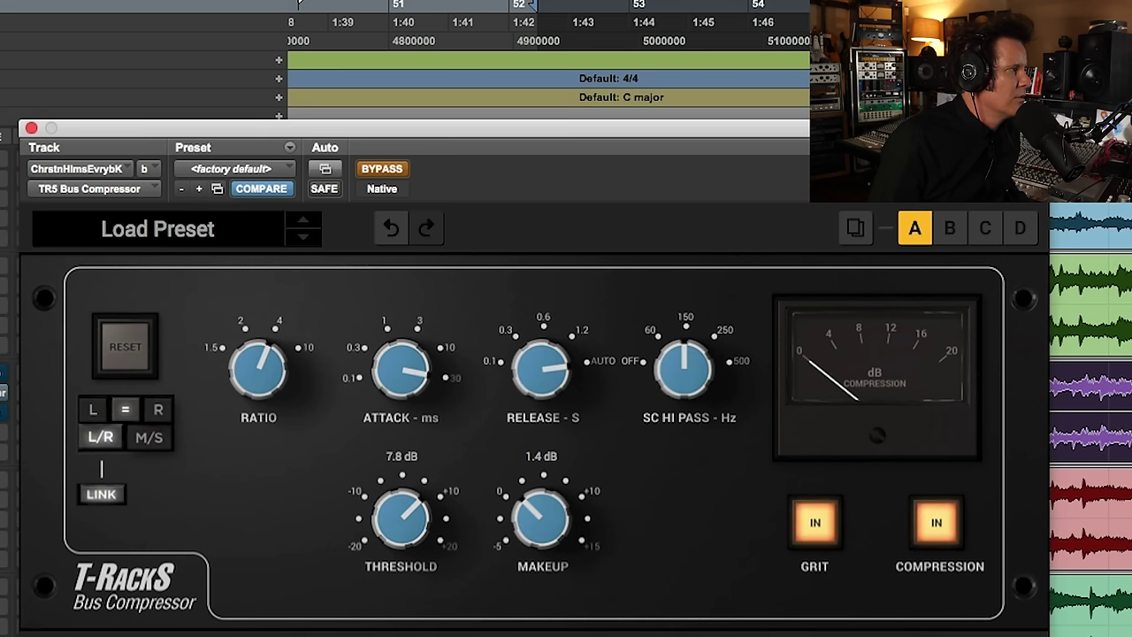
left_click(387, 170)
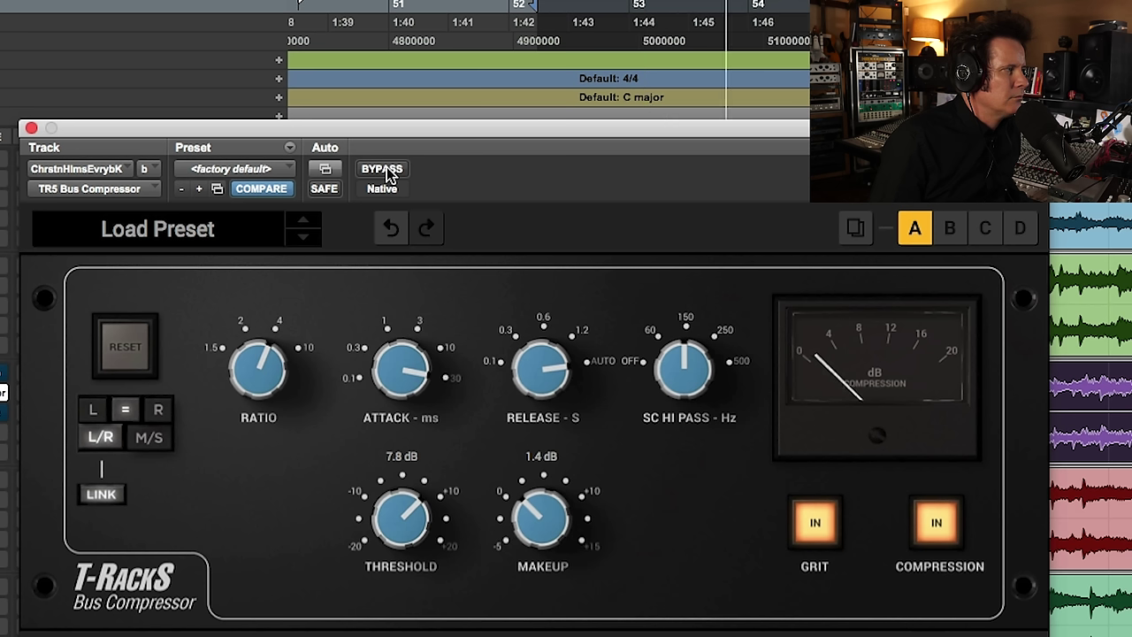
left_click(387, 171)
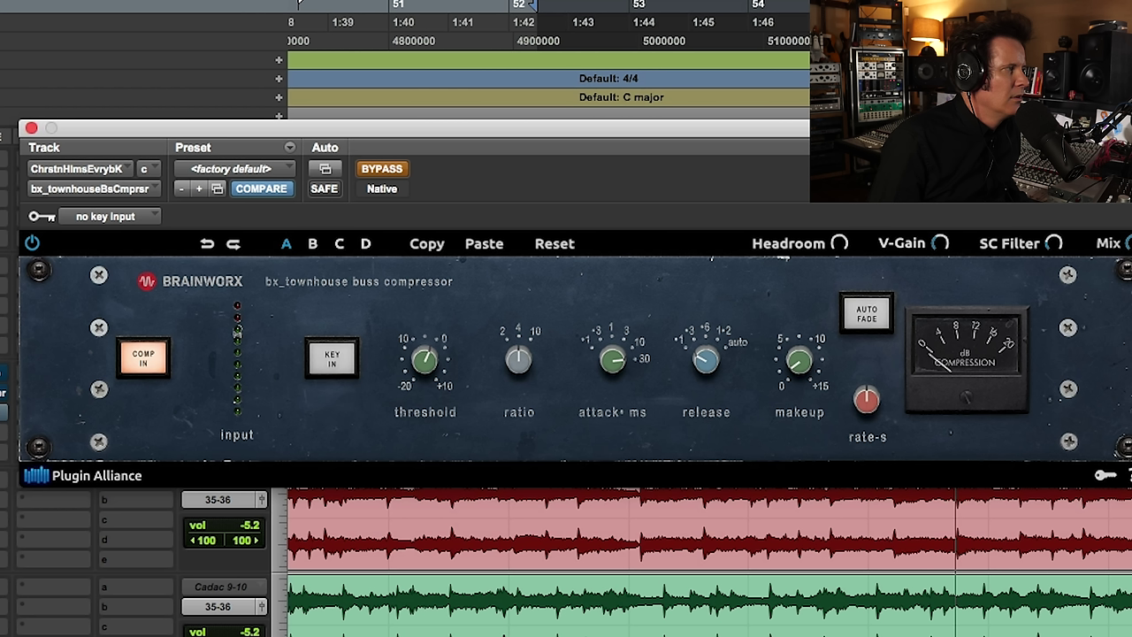
Listen with the Townhouse compressor active, and bypass the T-RackS compressor to switch over to the Vertigo VSC-2.
left_click(384, 171)
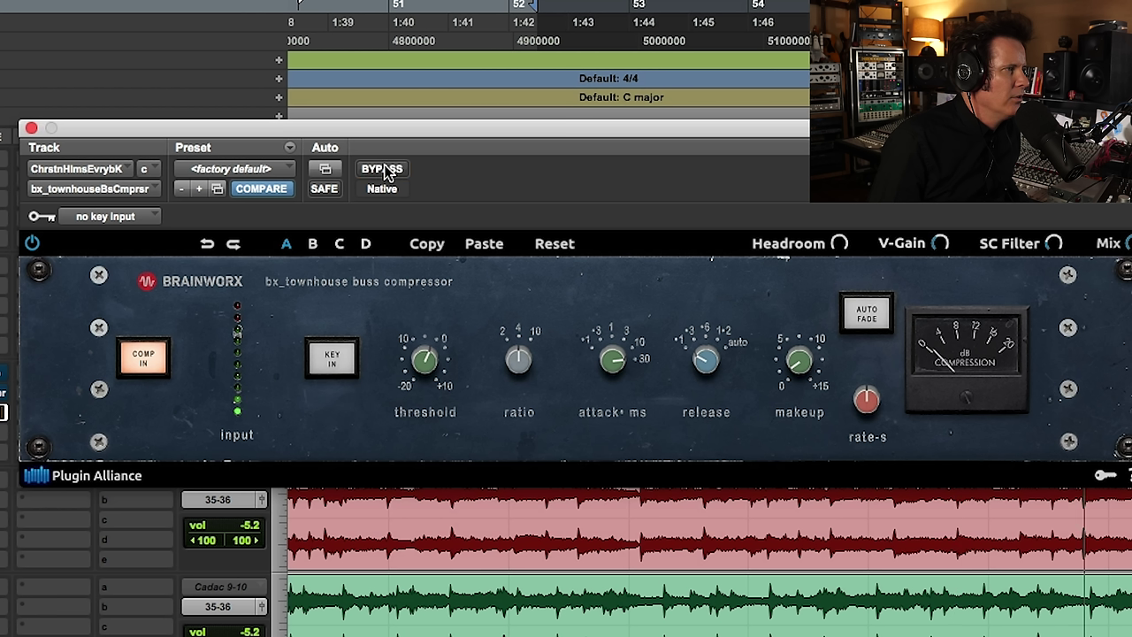
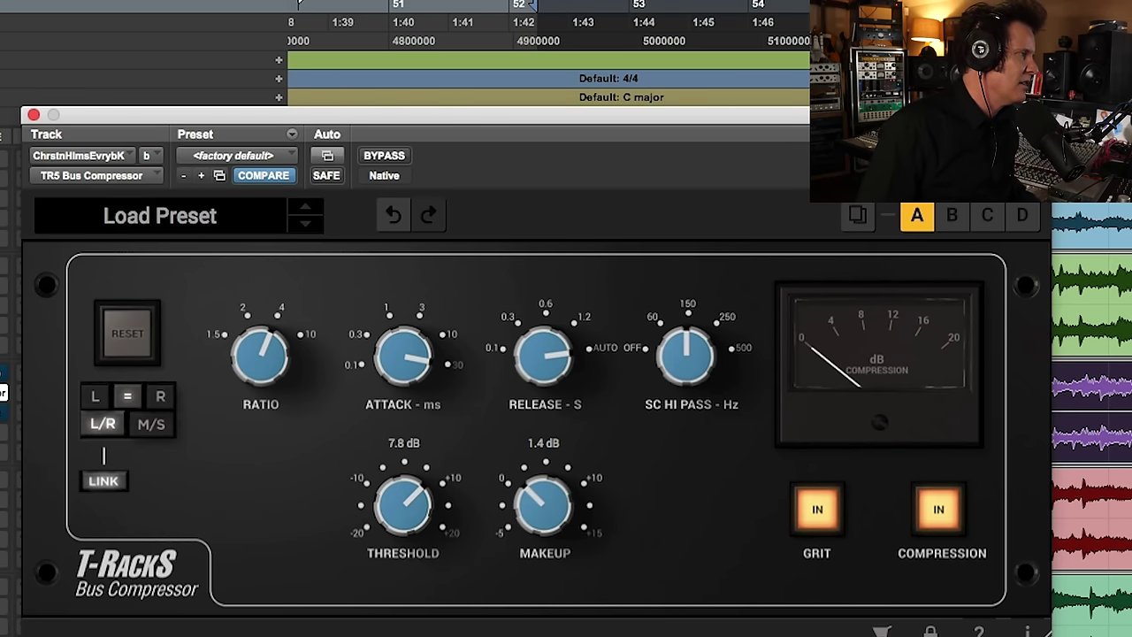
left_click(4, 392, "super")
left_click(4, 411)
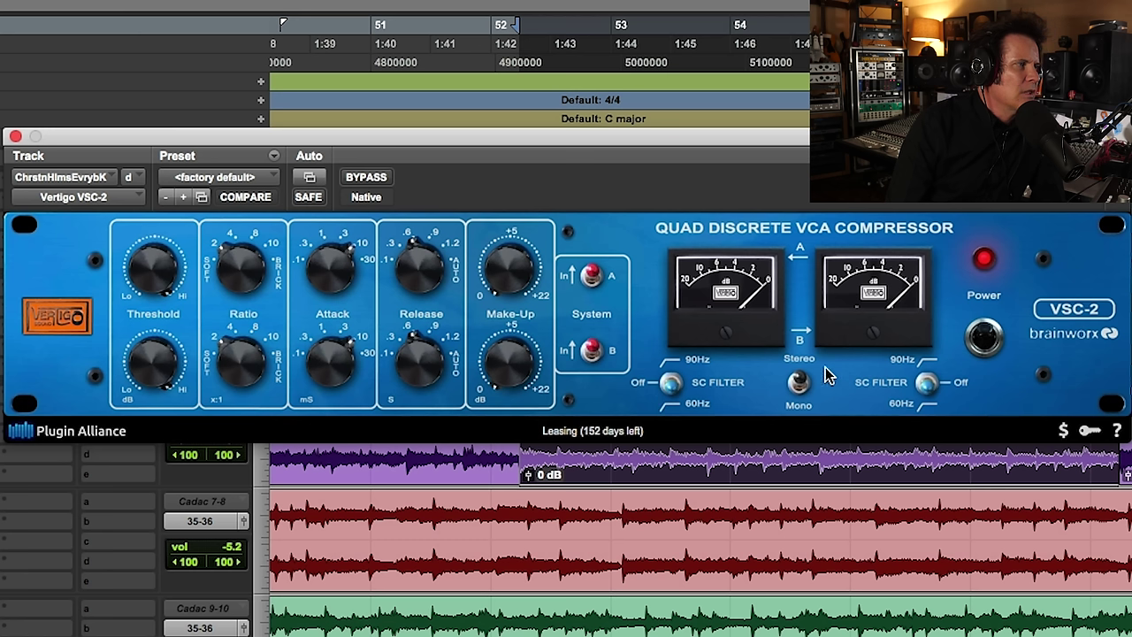
Set the Vertigo VSC-2 to a 4:1 ratio, 30 ms attack and auto release, and start playback.
left_click(799, 382)
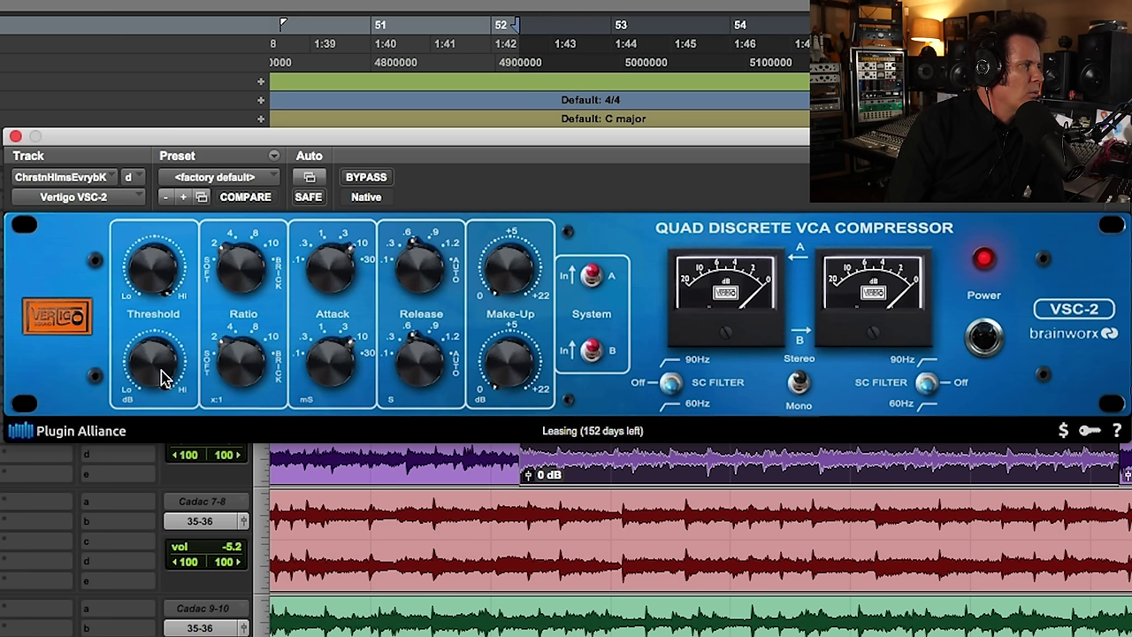
mouse_move(226, 345)
left_click_drag(226, 345, 232, 333)
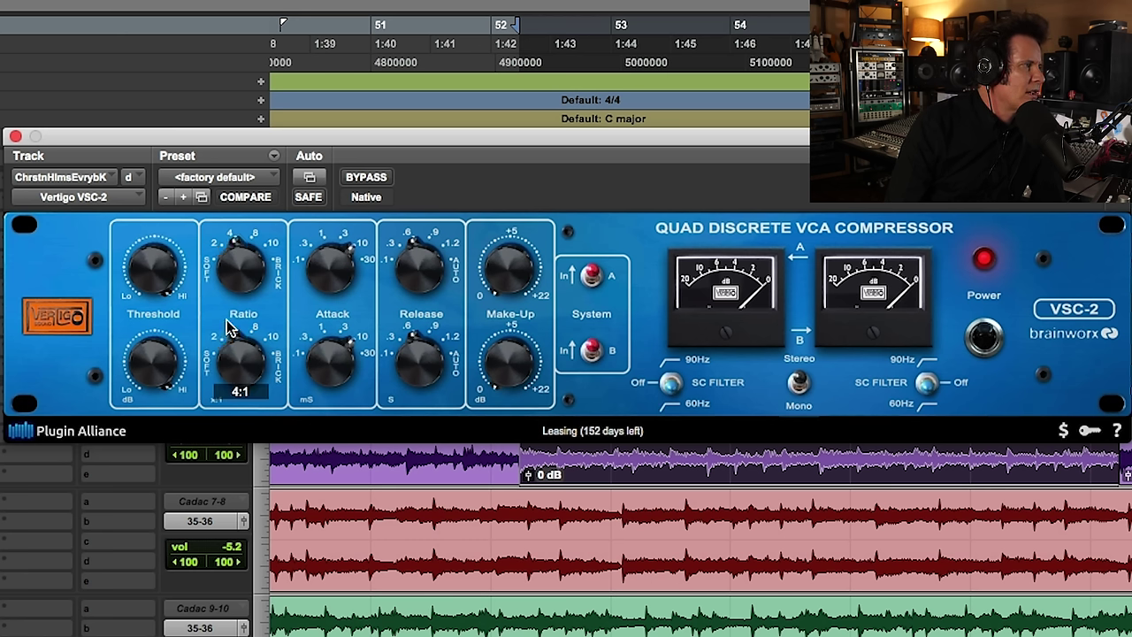
left_click_drag(340, 270, 350, 187)
left_click(444, 32)
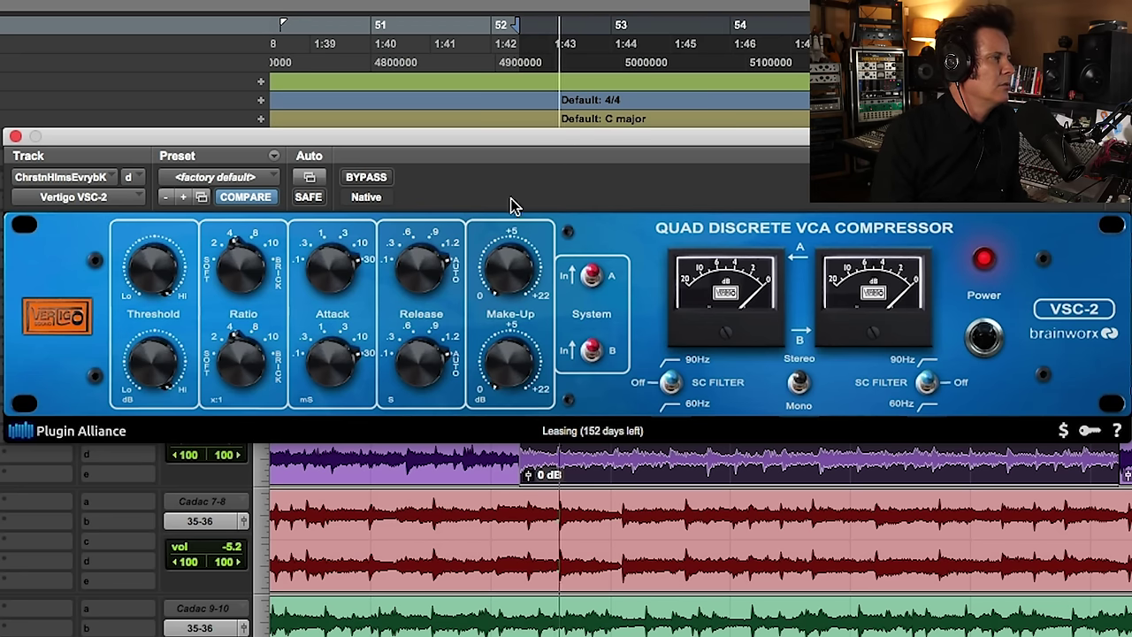
Lower the VSC-2 threshold to -12.3 dB during playback and set its makeup gain to +0.6 dB.
mouse_move(146, 274)
left_click_drag(146, 274, 149, 327)
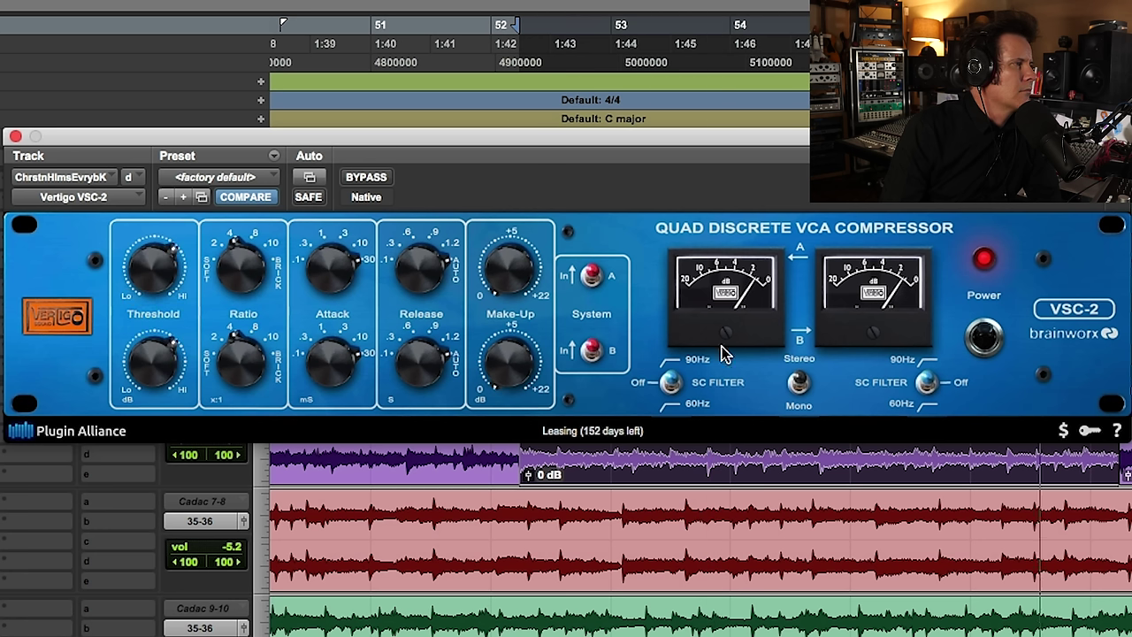
mouse_move(172, 276)
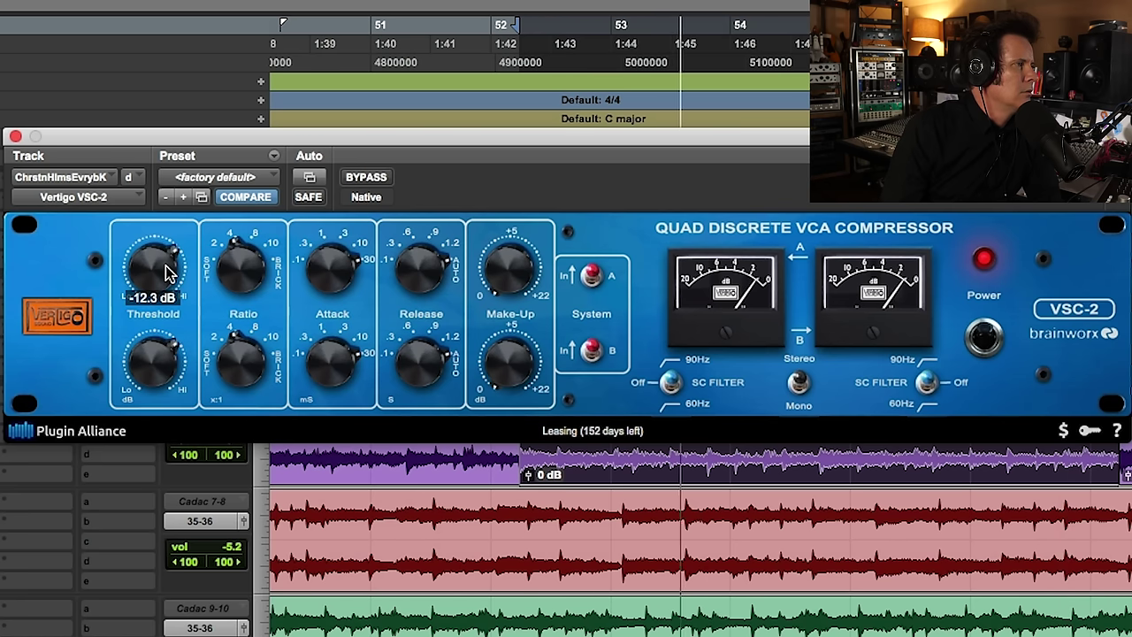
mouse_move(517, 256)
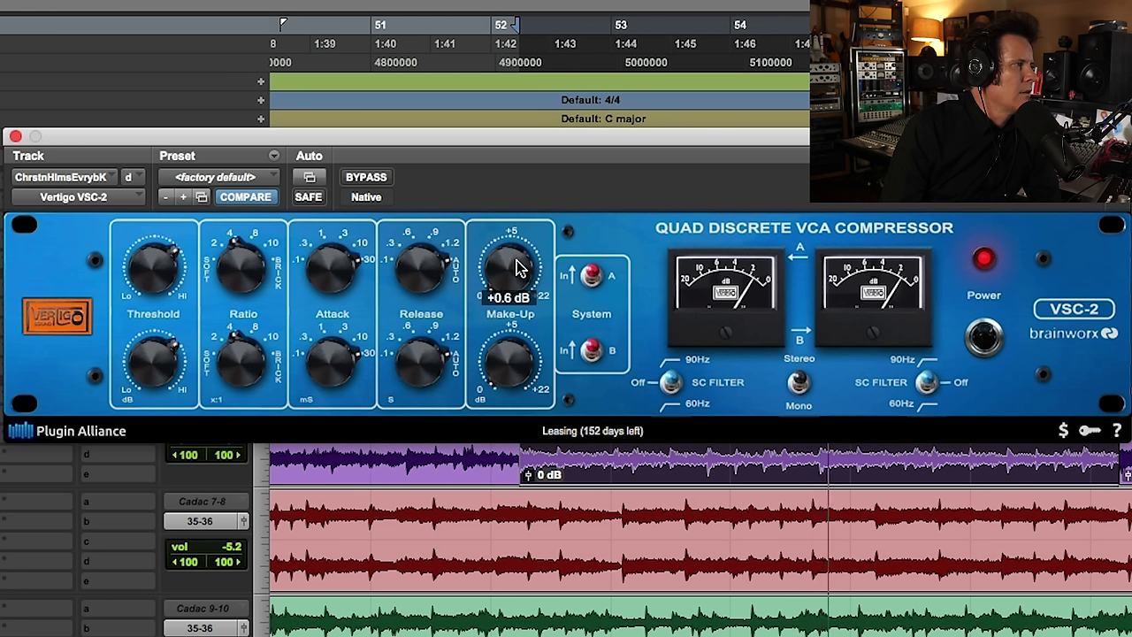
Compare the mix several times with the Vertigo VSC-2 active and bypassed.
left_click(376, 179)
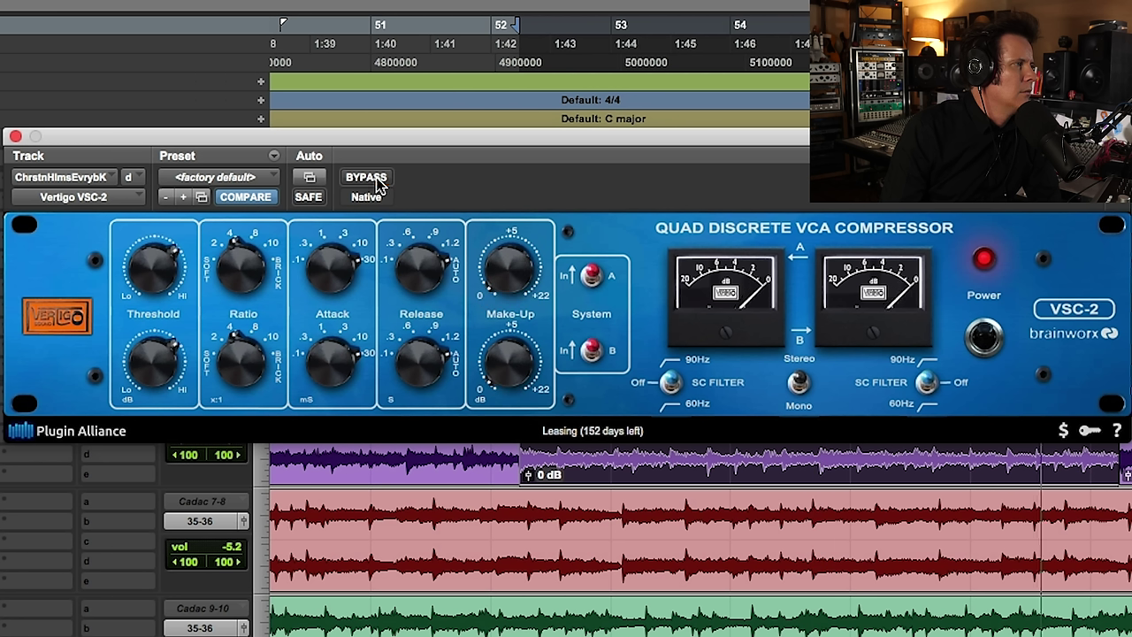
left_click(376, 179)
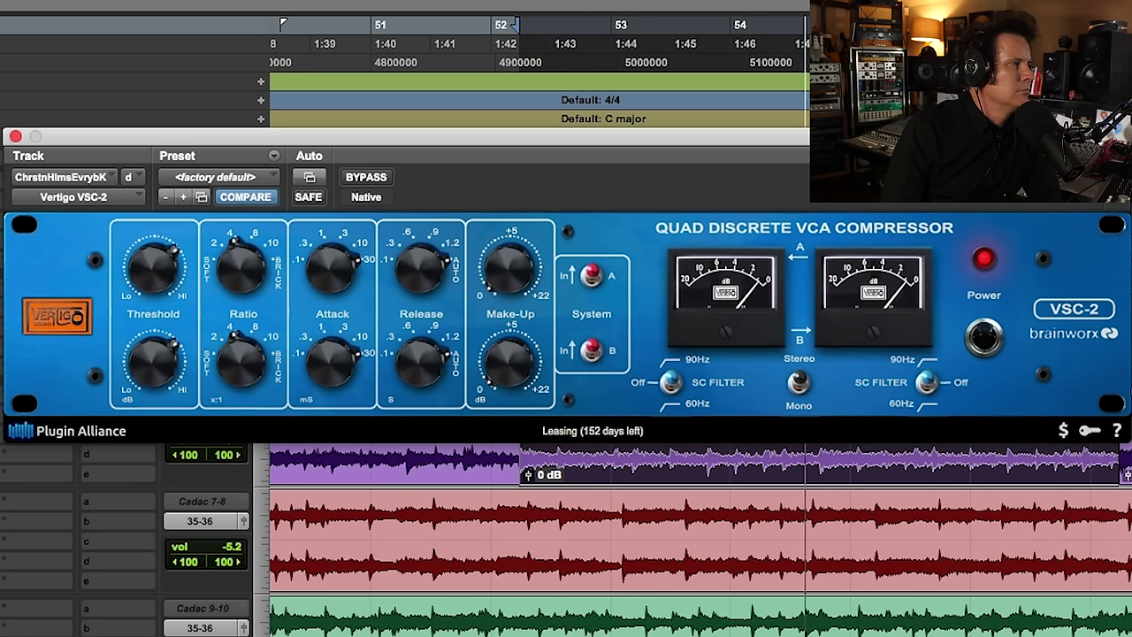
left_click(373, 178)
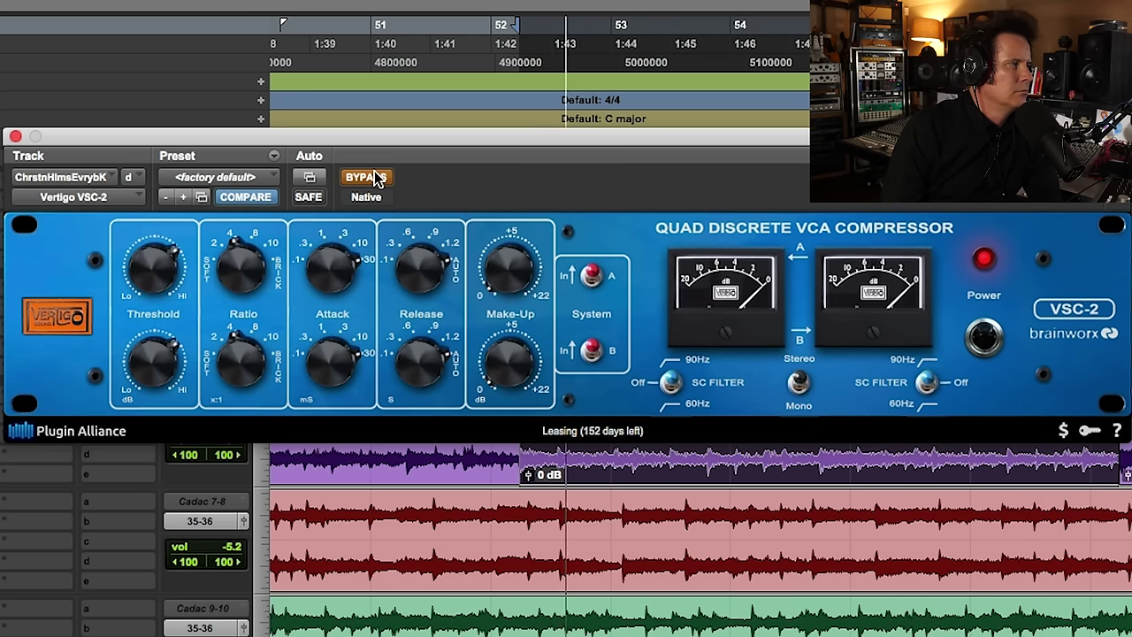
left_click(375, 178)
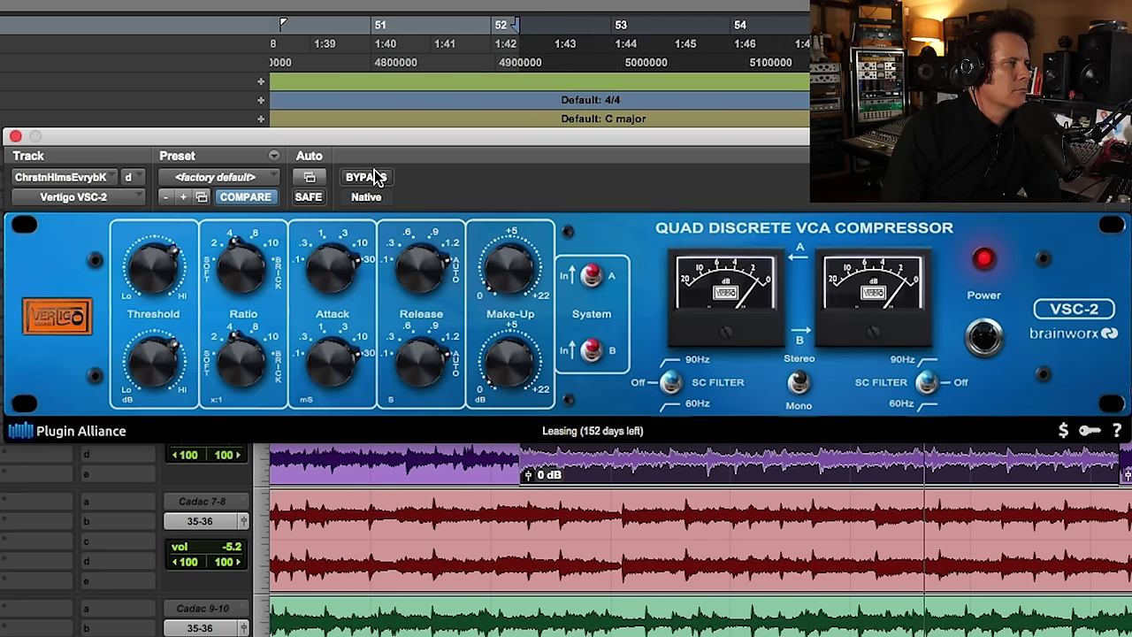
left_click(375, 177)
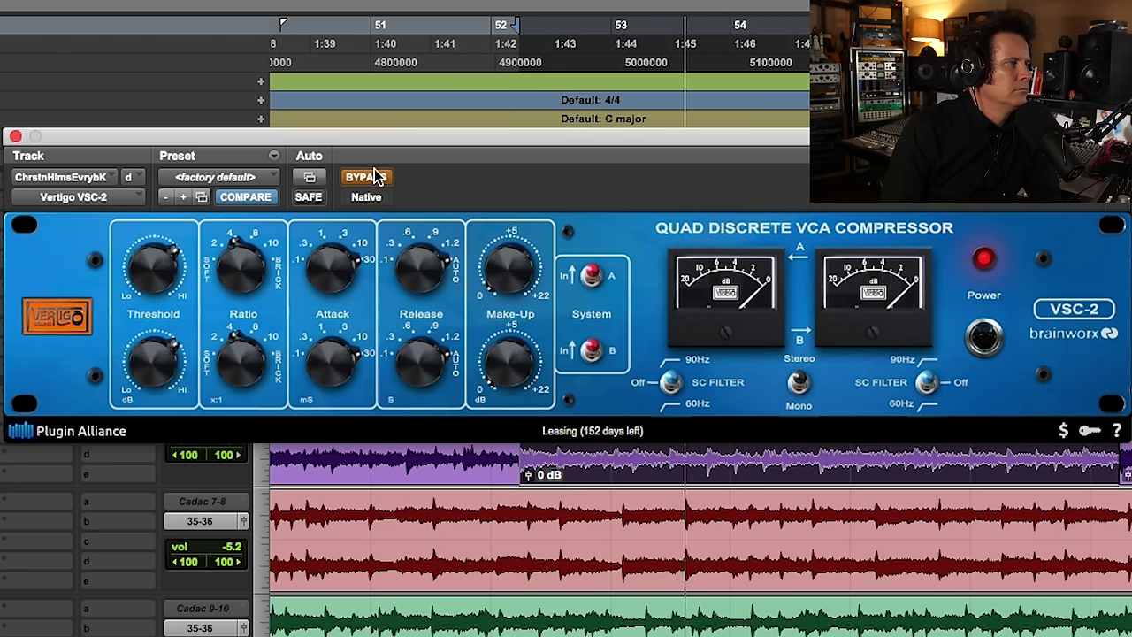
left_click(376, 176)
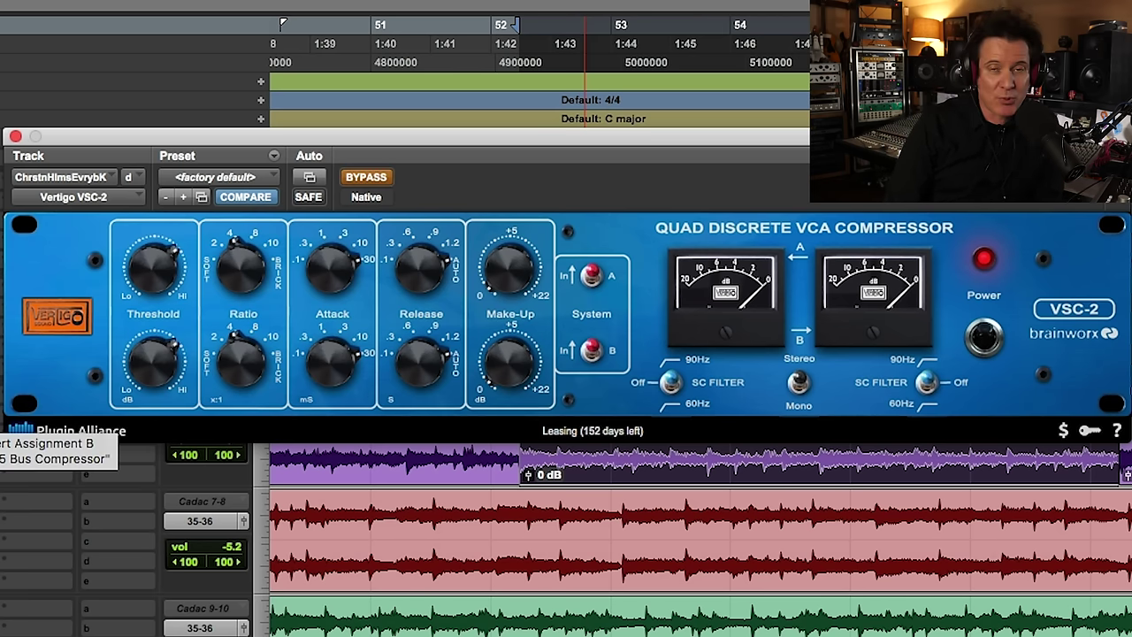
Look over the T-RackS settings, close it, and reopen the Vertigo VSC-2 clear of the upper tracks.
left_click(5, 438)
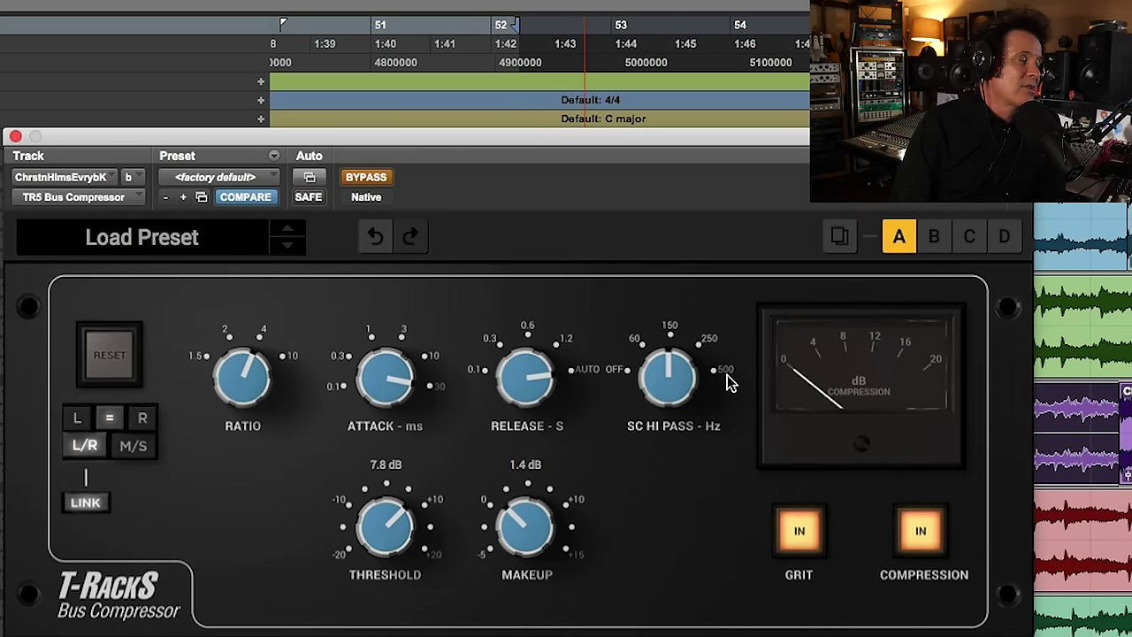
left_click(14, 138)
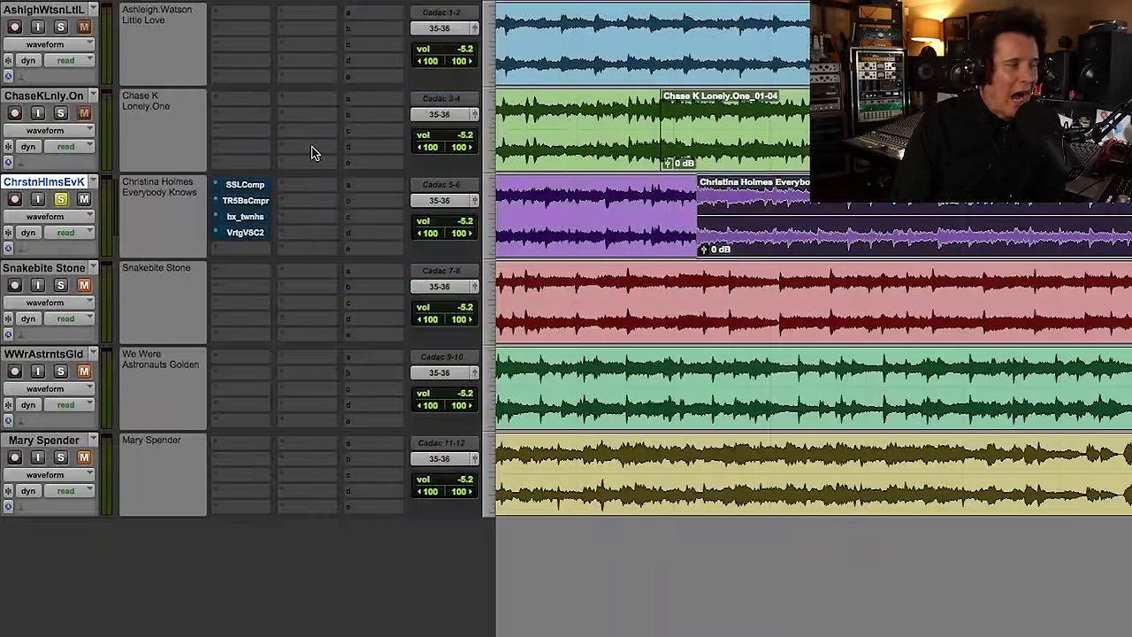
left_click(247, 233)
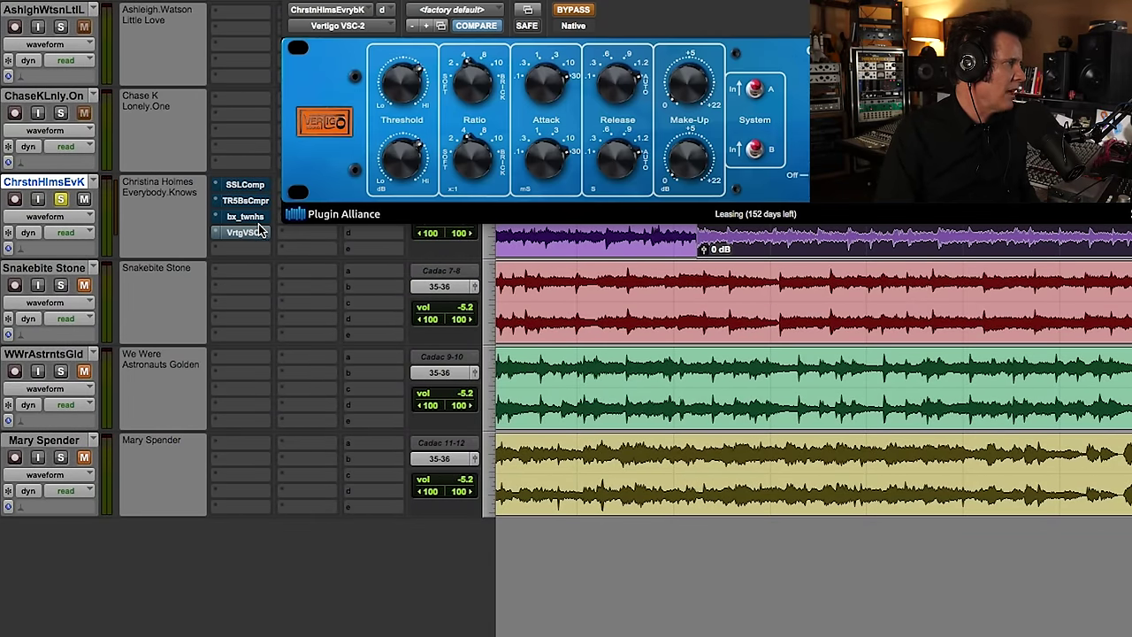
left_click_drag(352, 1, 386, 324)
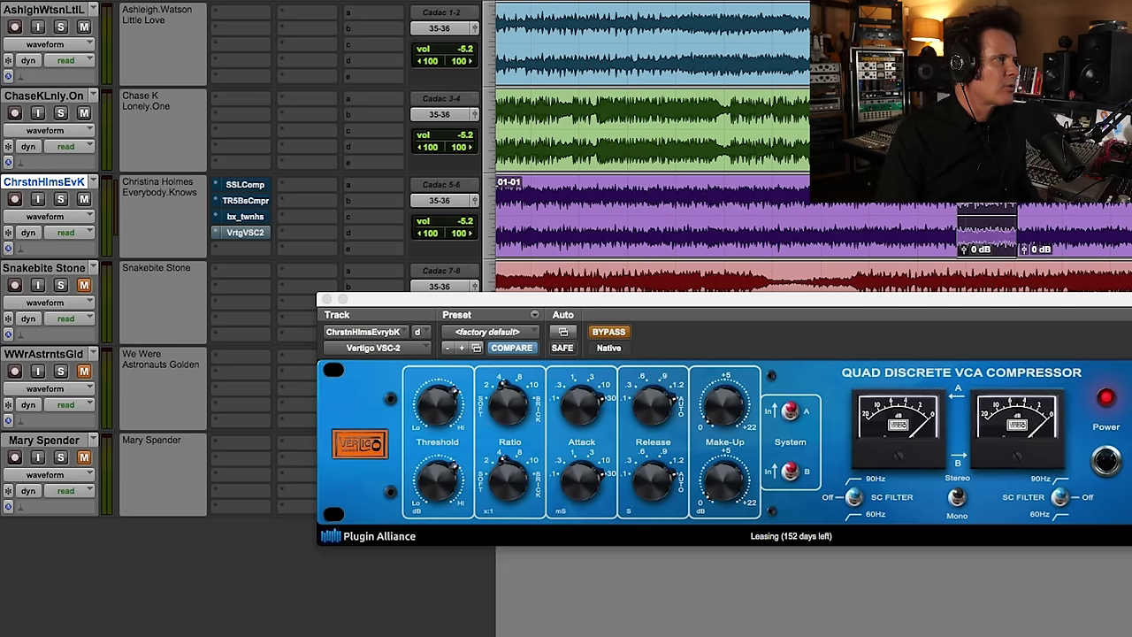
Solo the Little Love track and move all four compressor inserts to it from the Everybody Knows track.
left_click(44, 10)
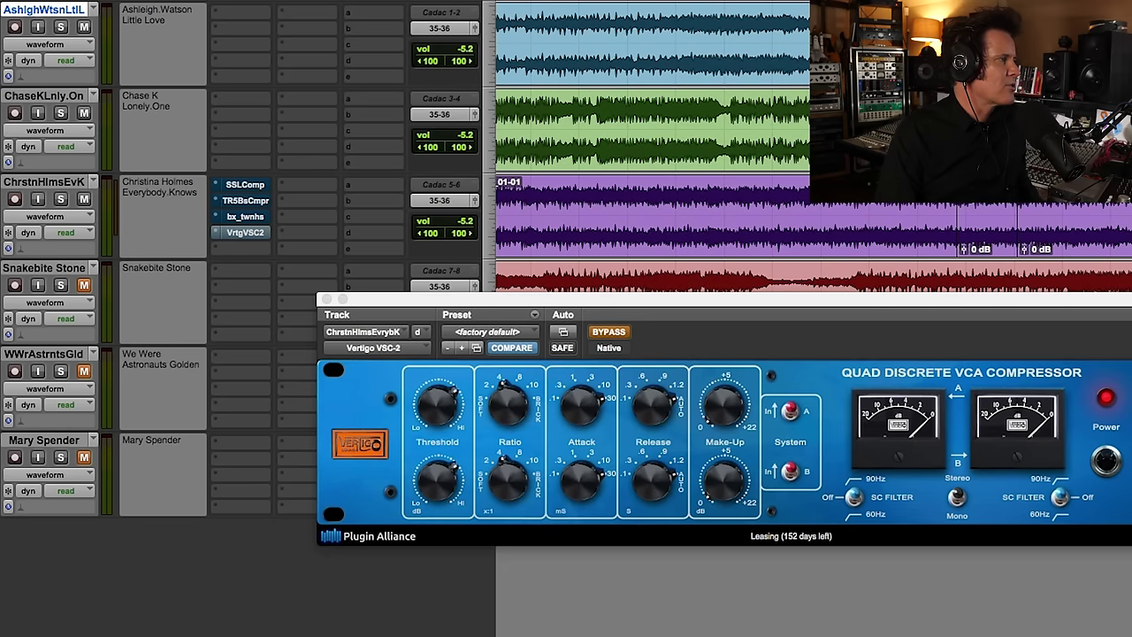
left_click(61, 27)
left_click_drag(244, 190, 246, 29)
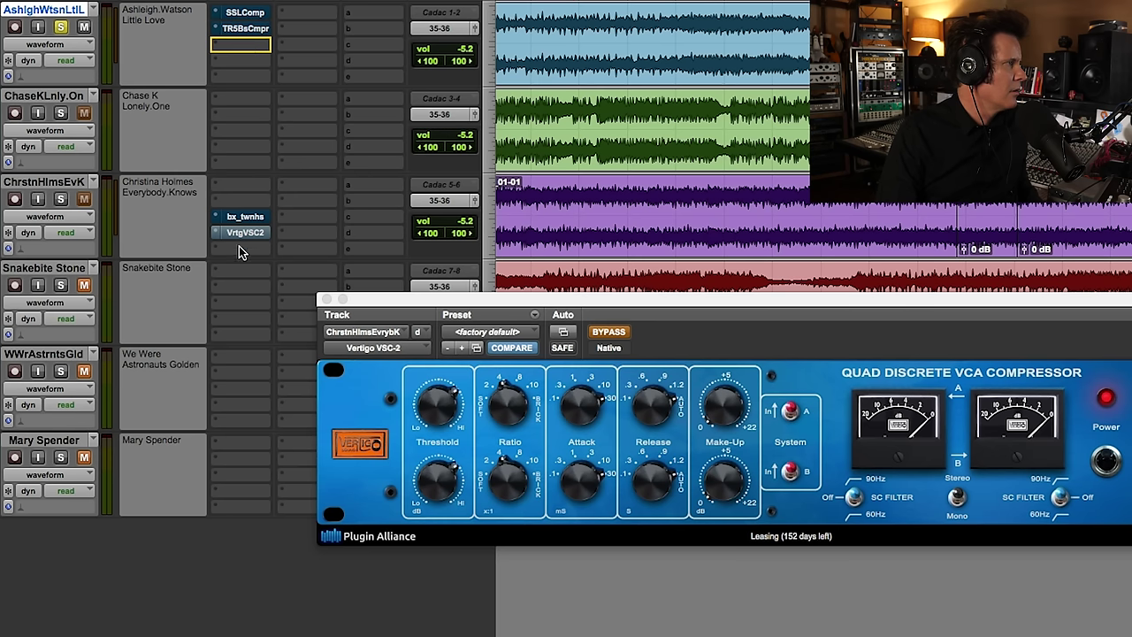
left_click_drag(239, 252, 241, 44)
left_click_drag(386, 89, 387, 84)
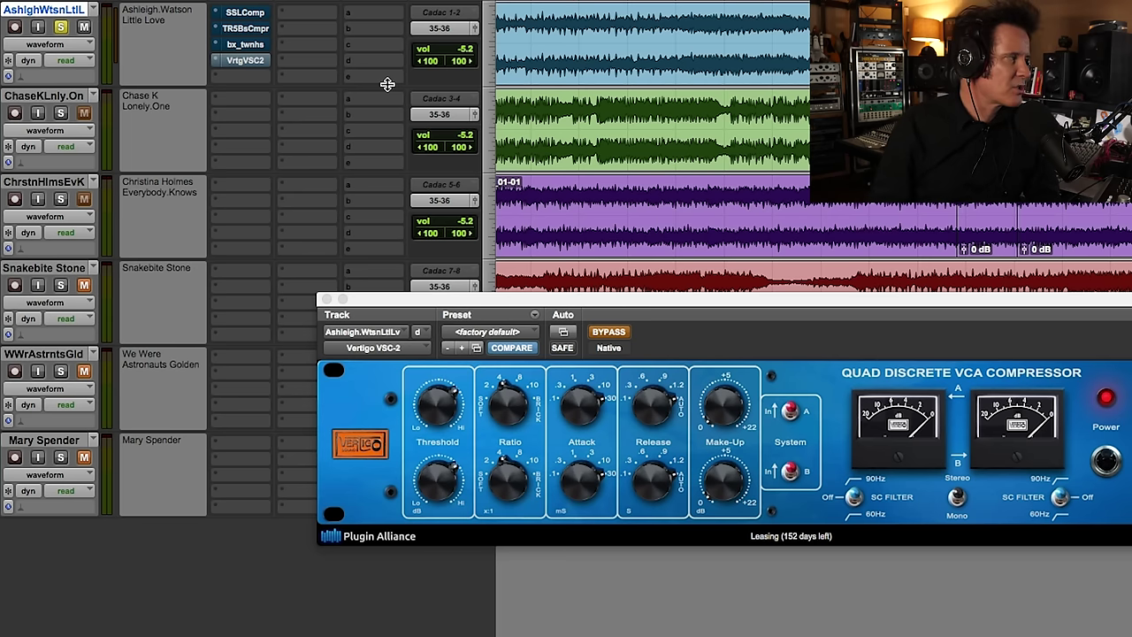
Open SSLComp on the Little Love track, raise its threshold to the maximum and bring it back down to about 6.
left_click_drag(263, 17, 259, 16)
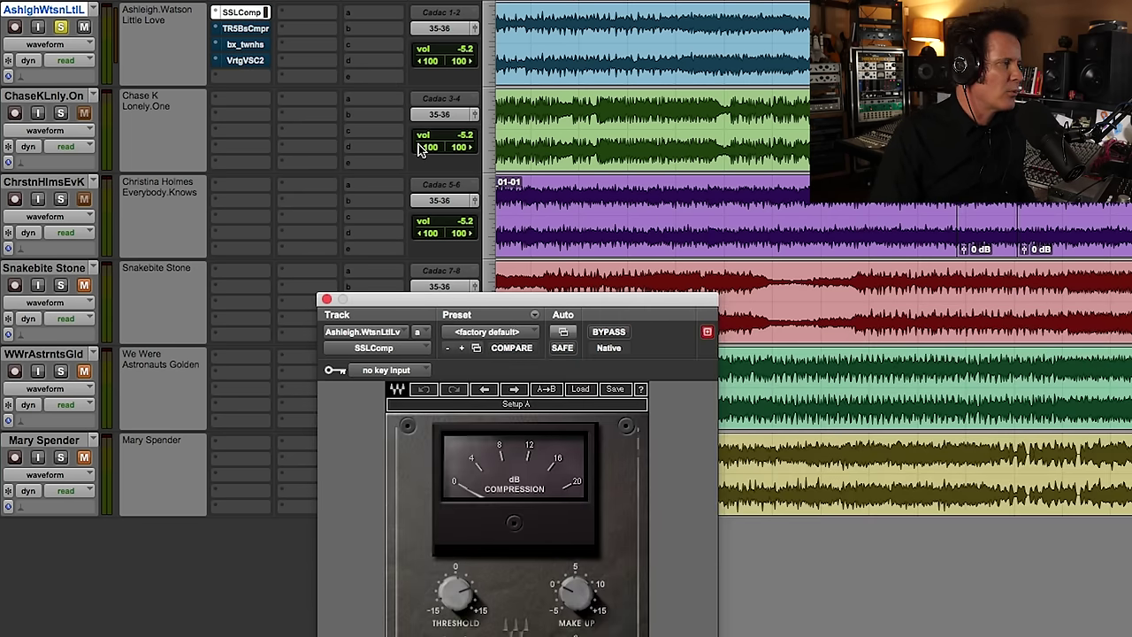
left_click_drag(599, 306, 736, 13)
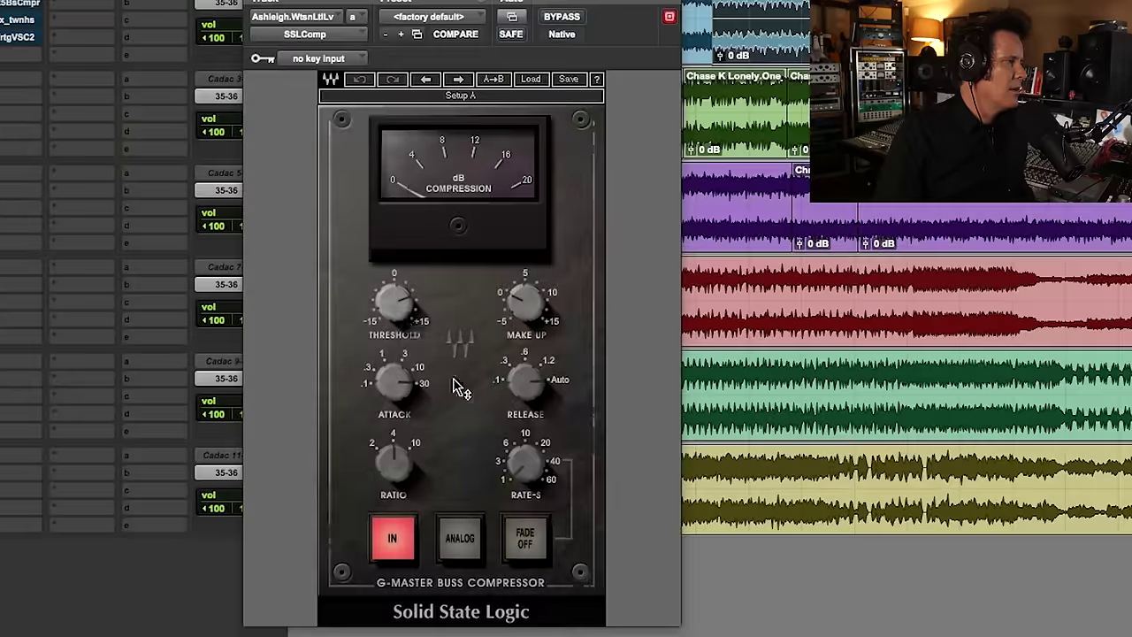
left_click_drag(397, 299, 398, 265)
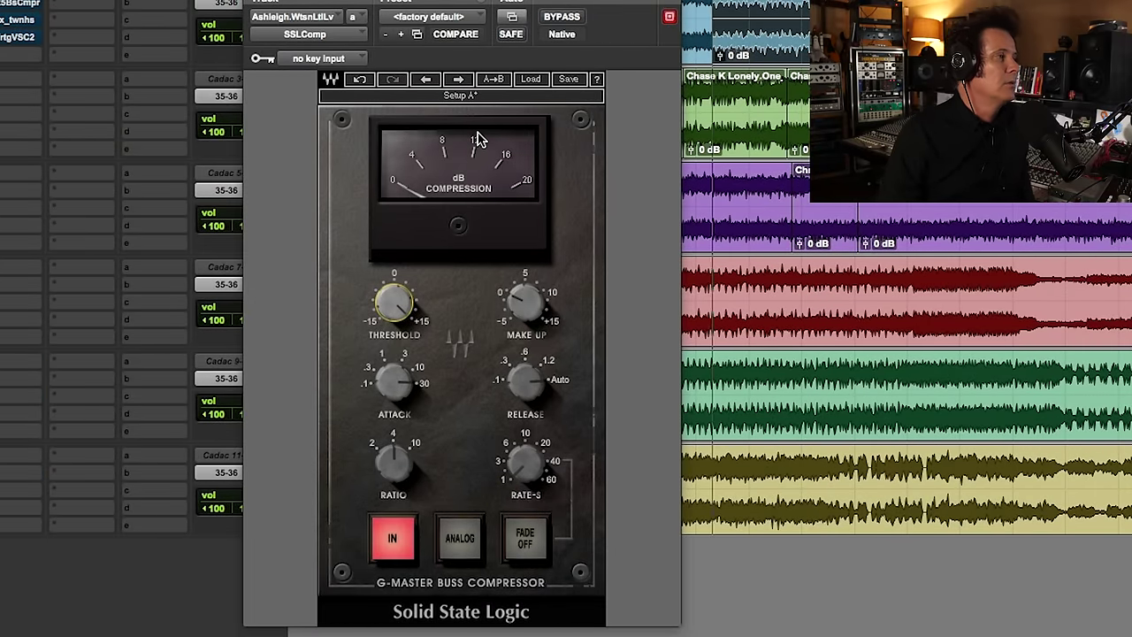
mouse_move(394, 302)
left_mouse_down()
mouse_move(395, 315)
mouse_move(392, 306)
left_mouse_up()
Level-match SSLComp against bypass, setting its threshold to 6.4 and its makeup gain to 0.6.
left_click(566, 18)
left_click(528, 310)
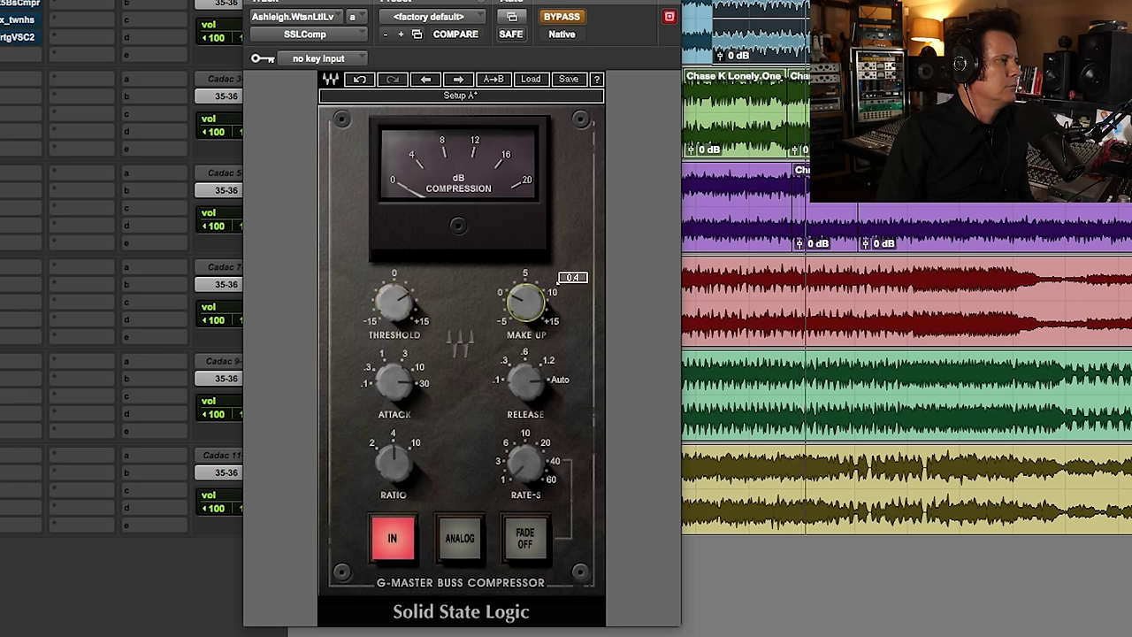
left_click(566, 18)
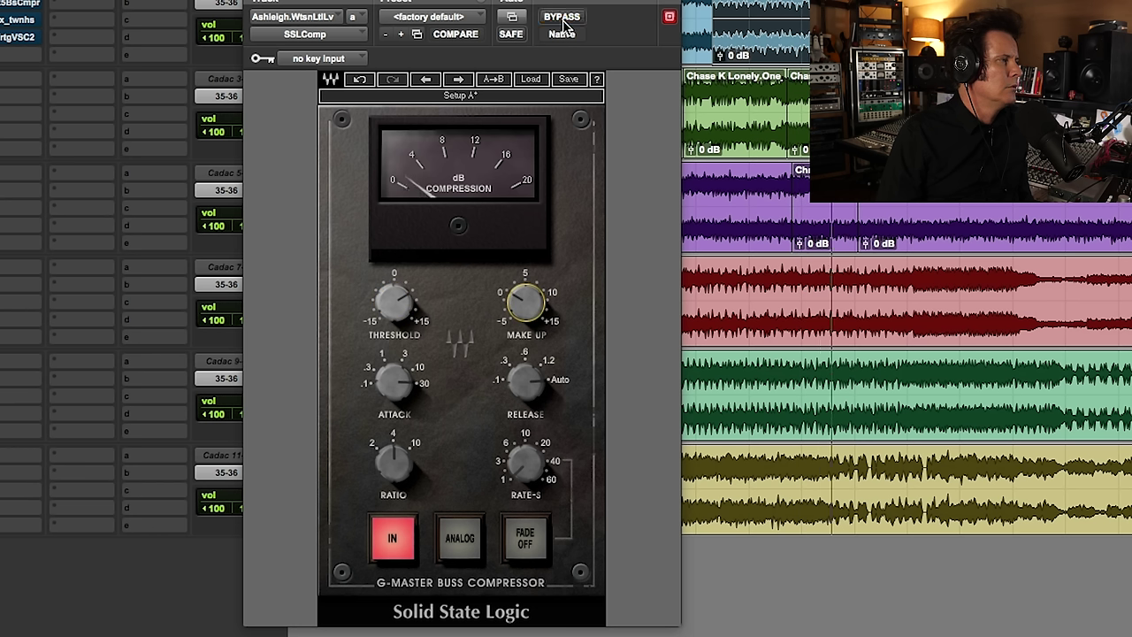
left_click(394, 303)
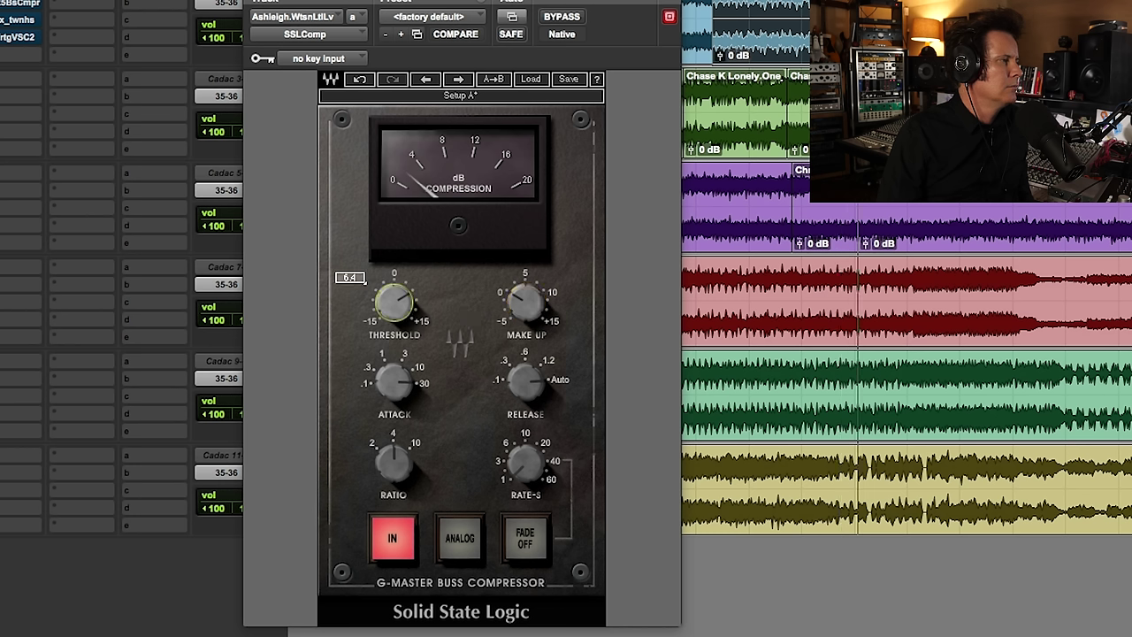
left_click(576, 24)
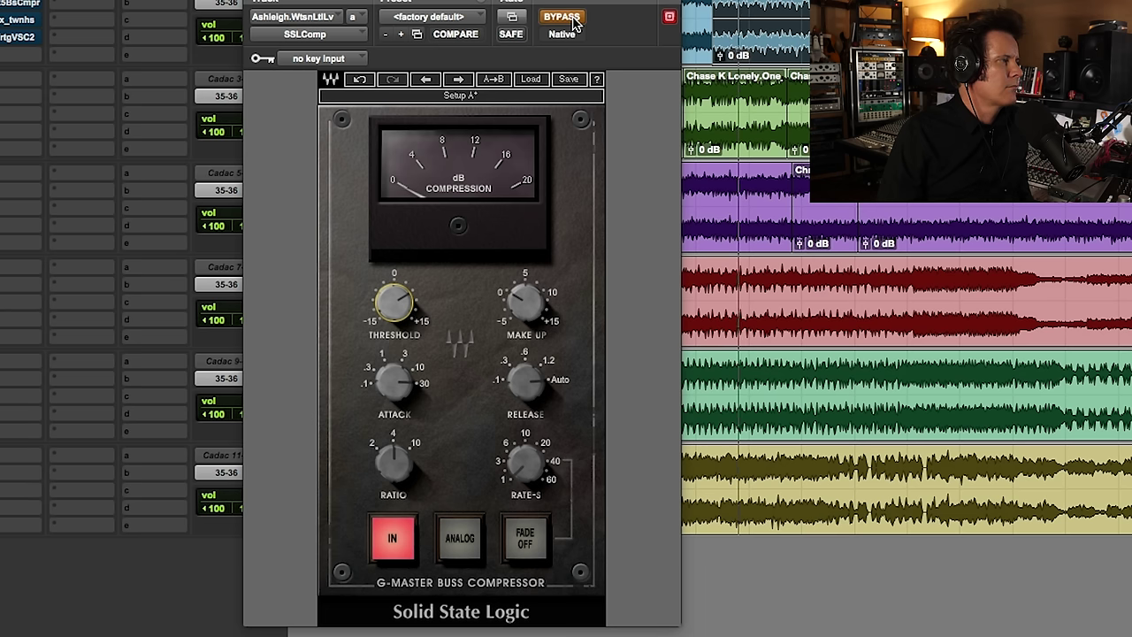
left_click(573, 24)
left_click(525, 303)
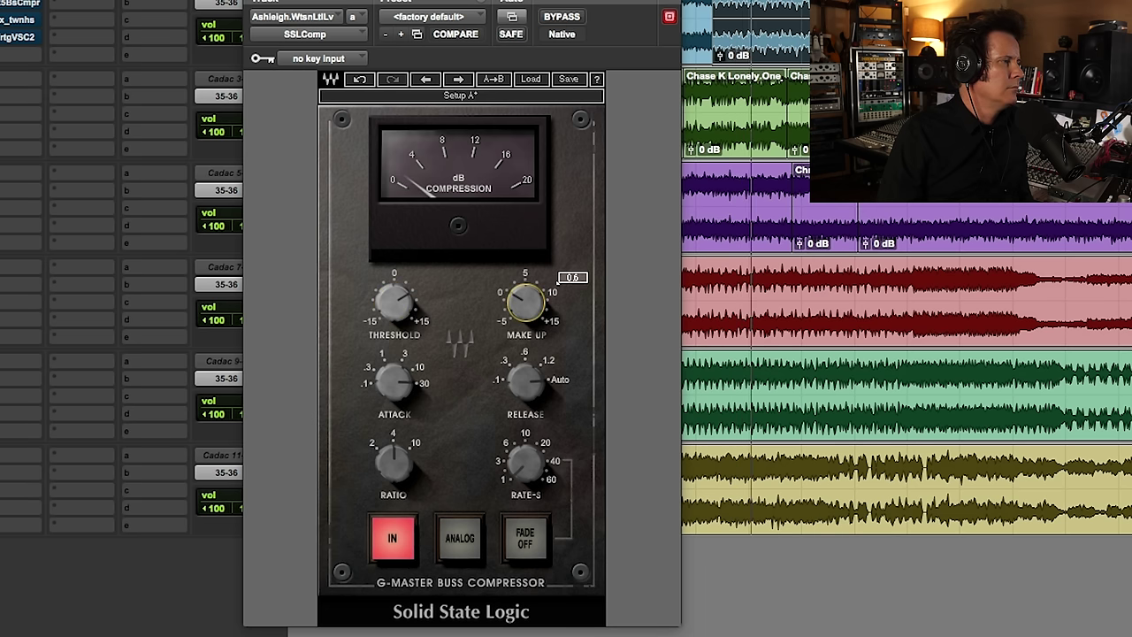
Set the SSLComp attack to its fastest position, .1 ms, and raise the threshold to 13.9 to compensate.
left_click(394, 380)
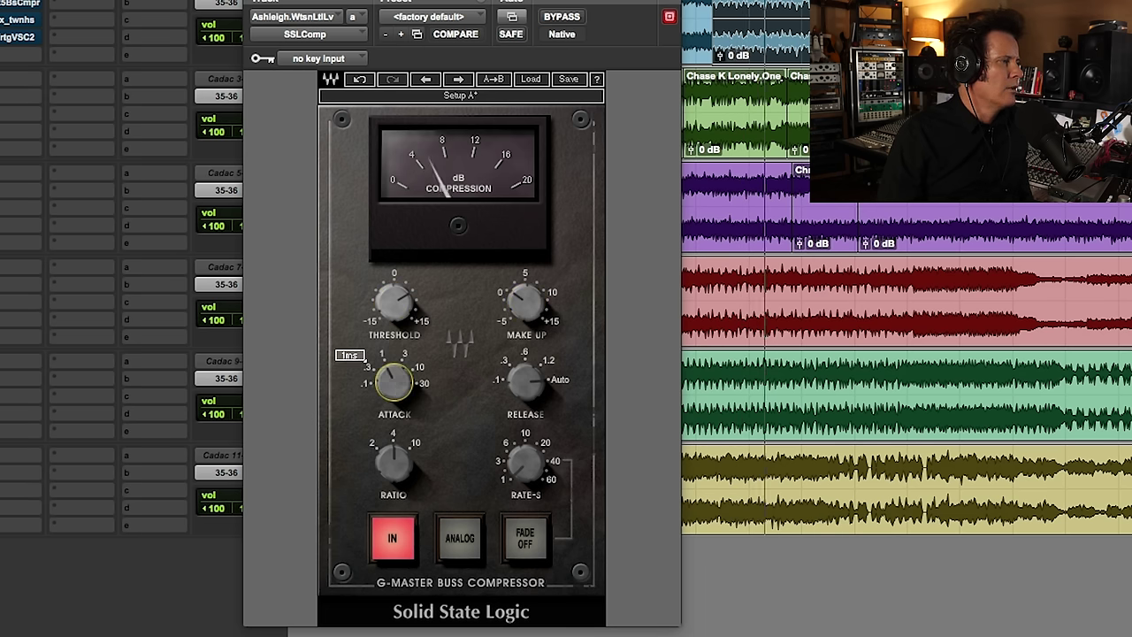
left_click(394, 303)
key("Up")
key("Up")
key("Up")
key("Up")
key("Up")
key("Up")
key("Up")
key("Up")
key("Up")
key("Up")
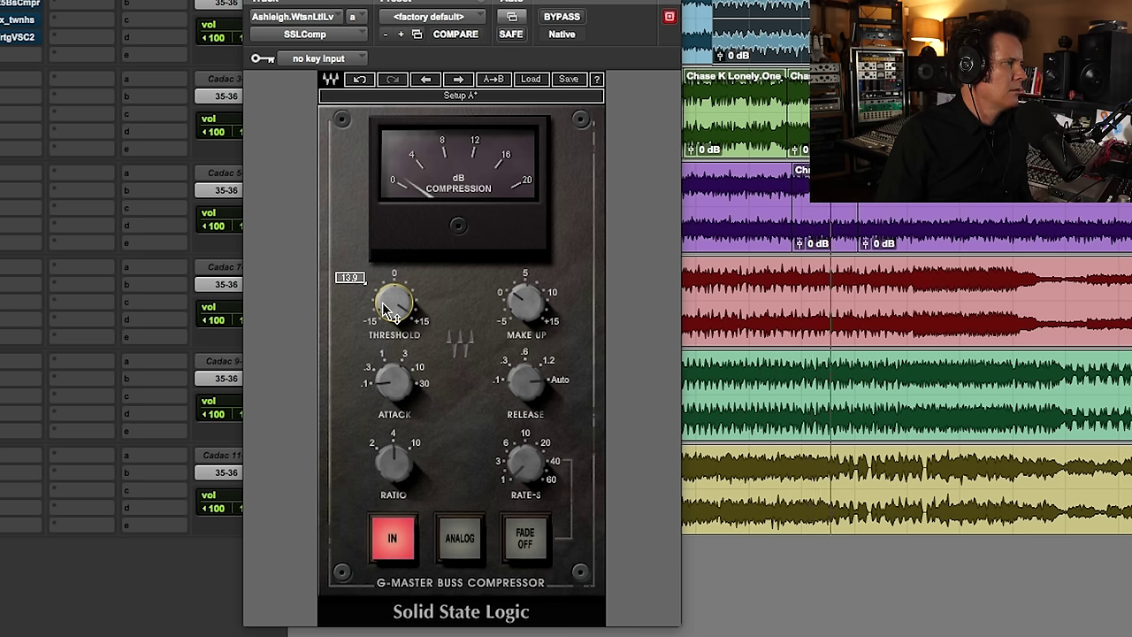
Trim the SSLComp makeup gain against bypass, and set the release to its fastest position, .1.
mouse_move(527, 303)
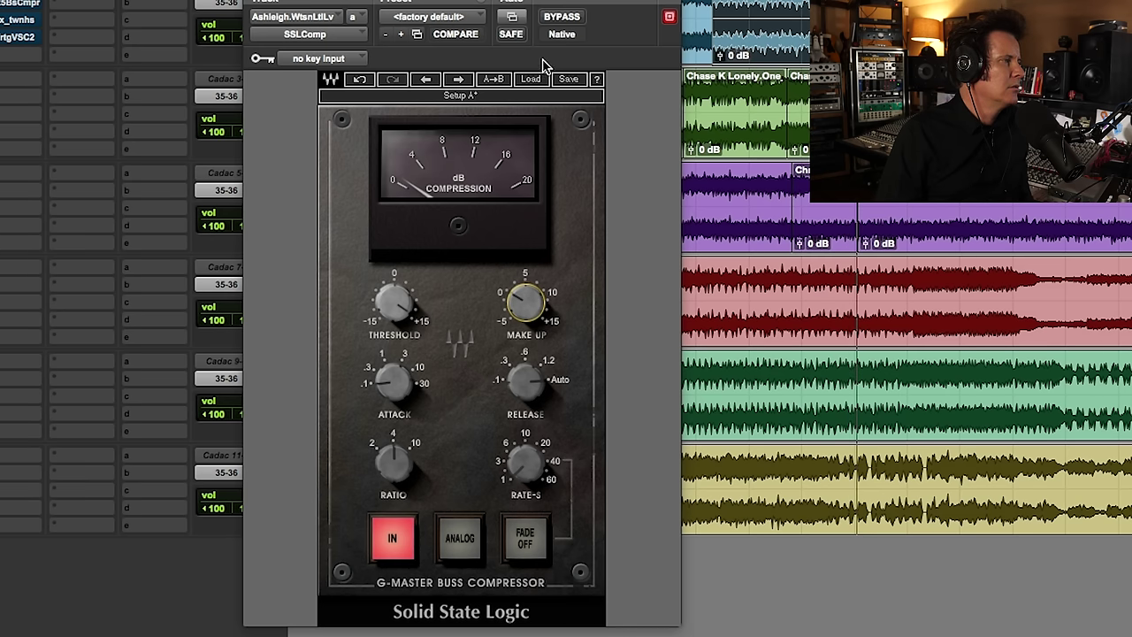
left_click(561, 16)
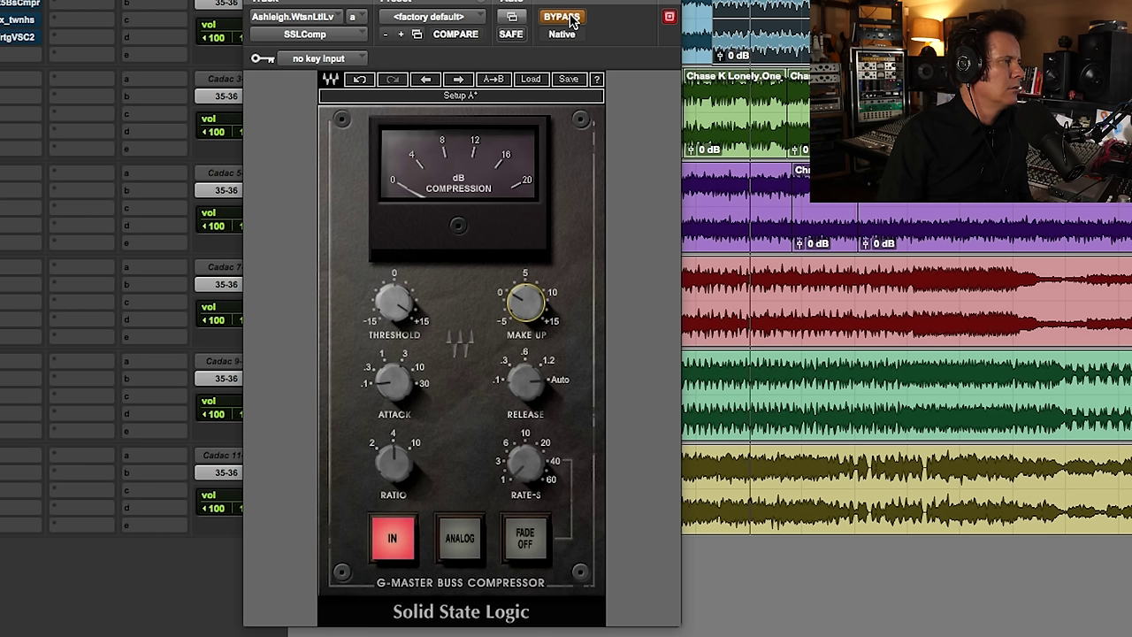
left_click(571, 19)
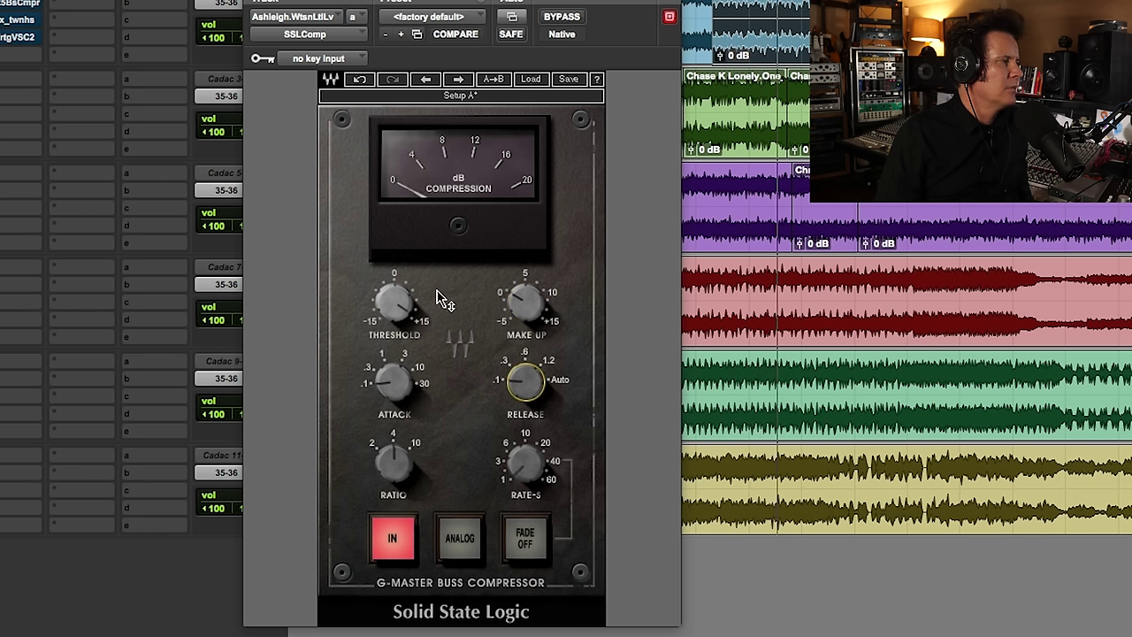
Compare the SSLComp compression on the Little Love track with bypass.
mouse_move(444, 296)
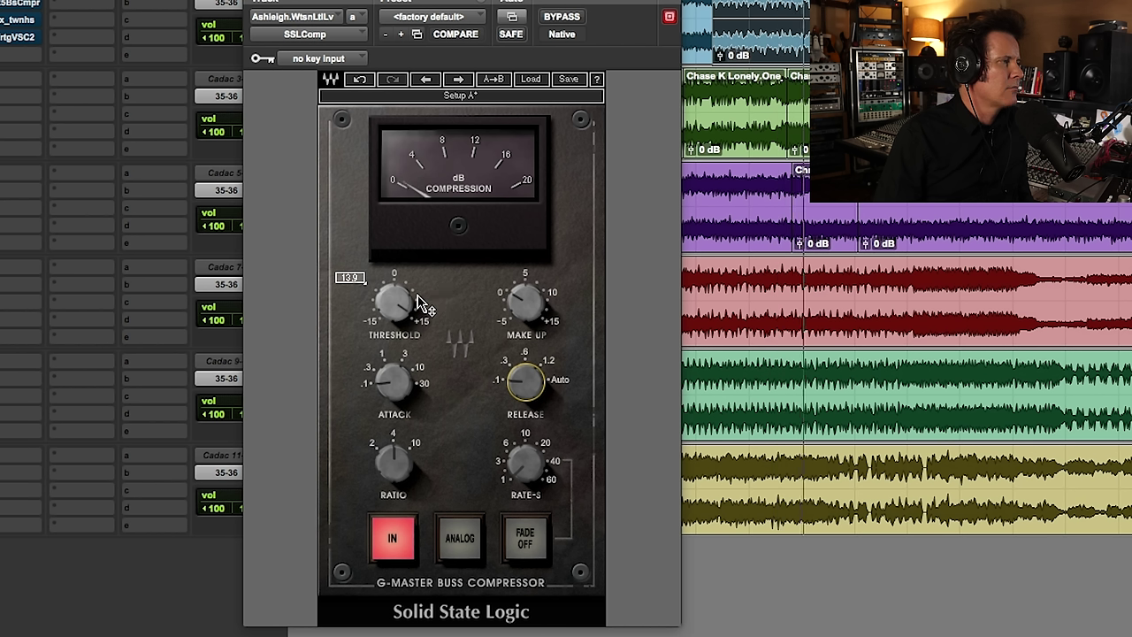
left_click(560, 18)
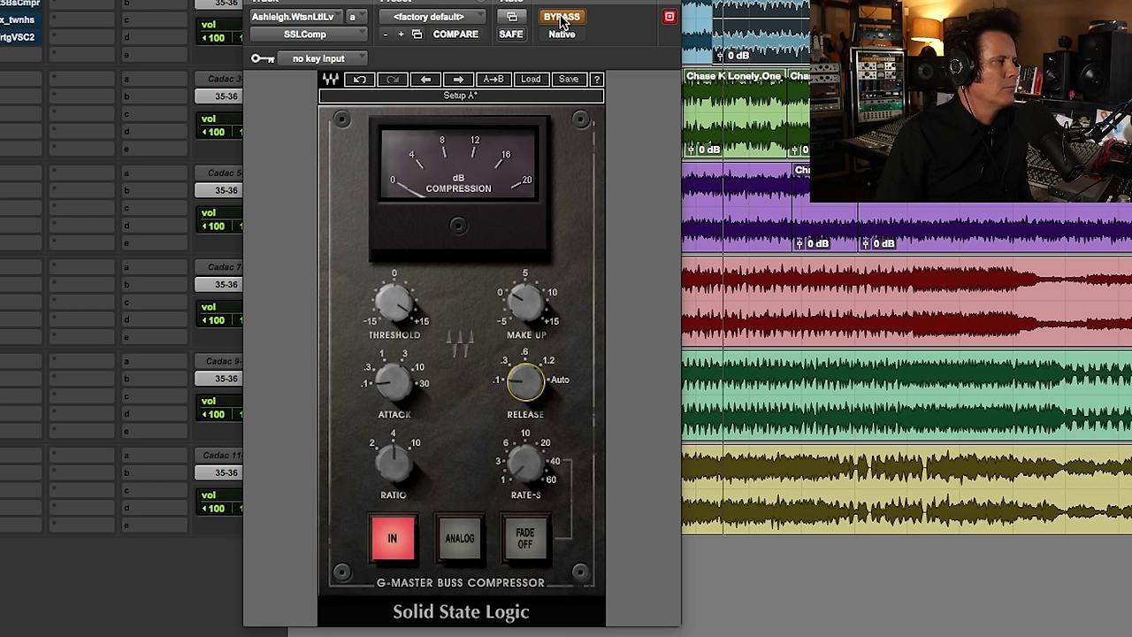
left_click(561, 18)
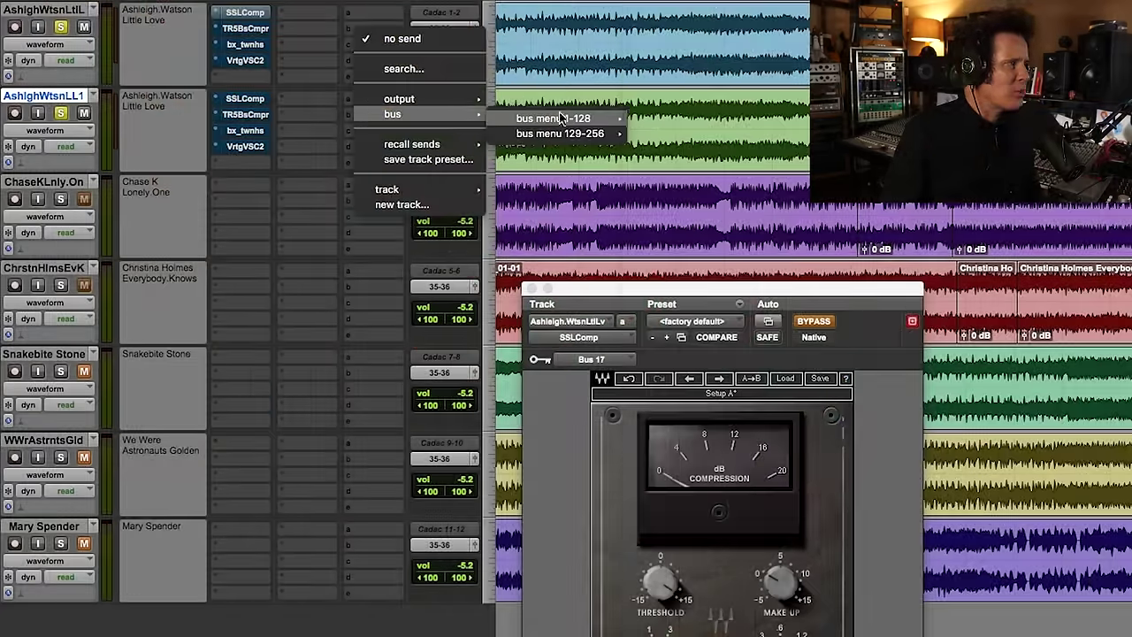
Send the duplicate Little Love track to Bus 7 and raise its REQ 2 high-pass frequency to 153 Hz.
mouse_move(560, 117)
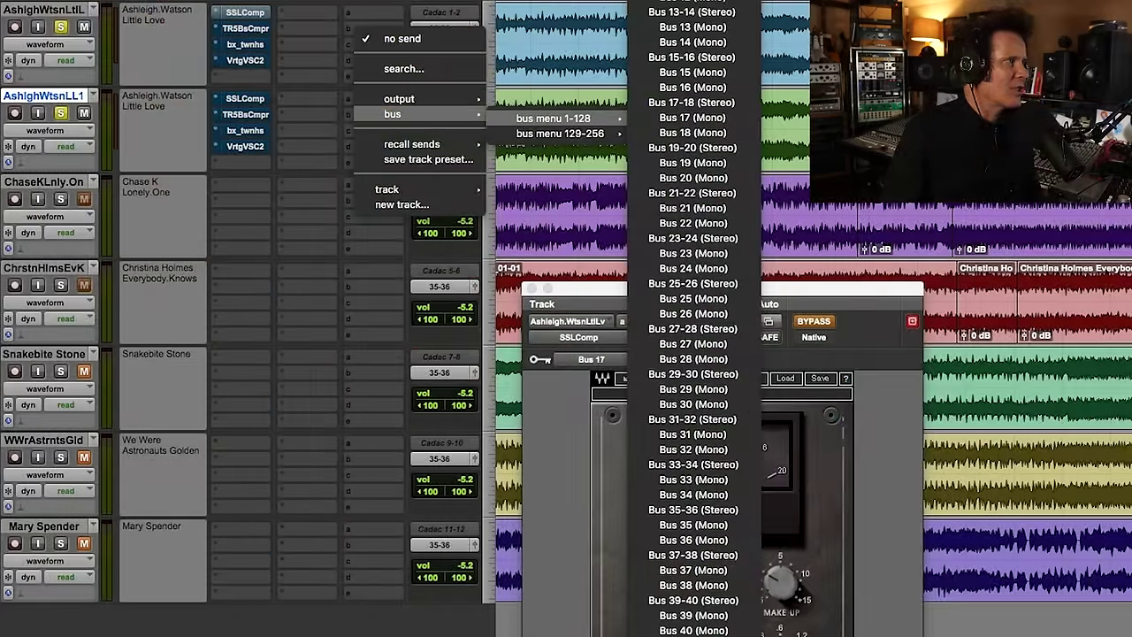
left_click(693, 12)
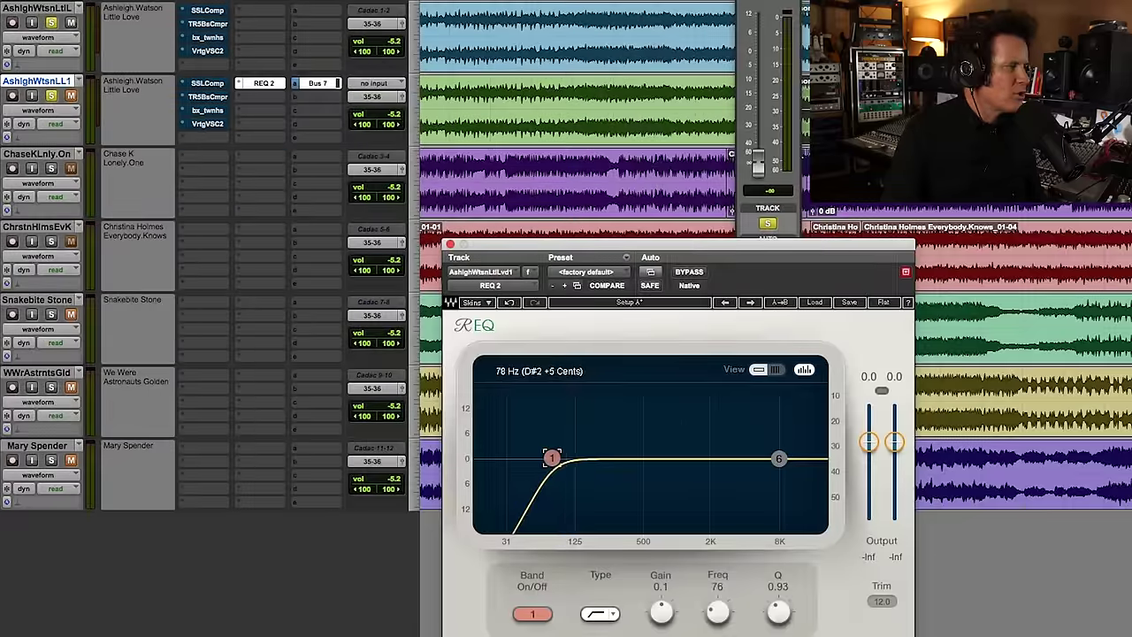
left_click_drag(551, 457, 567, 457)
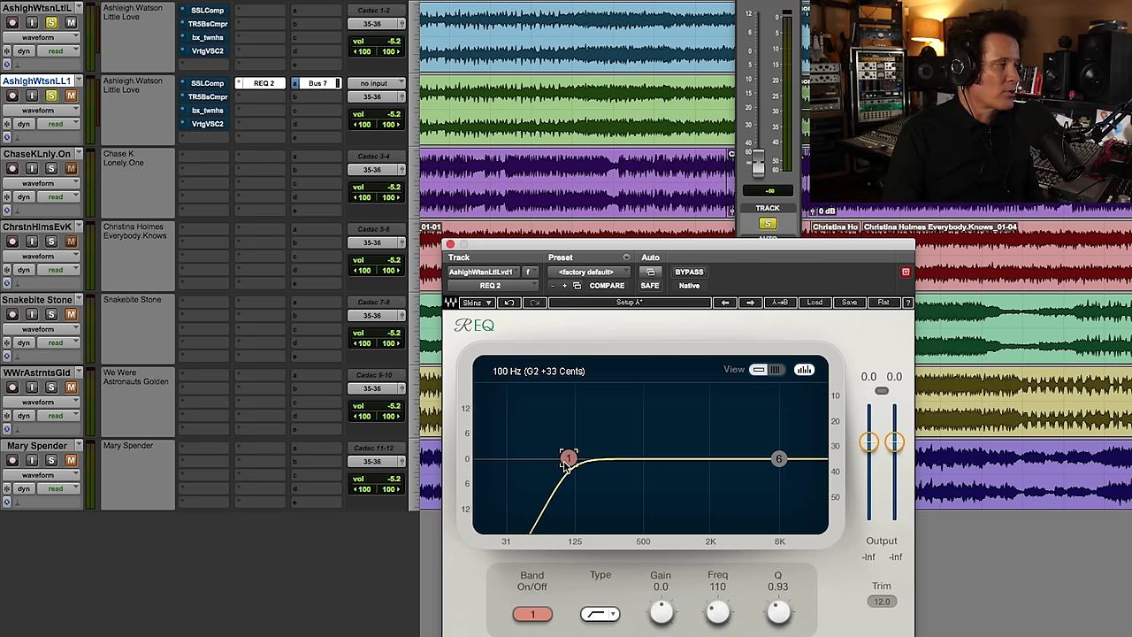
left_click_drag(573, 459, 584, 460)
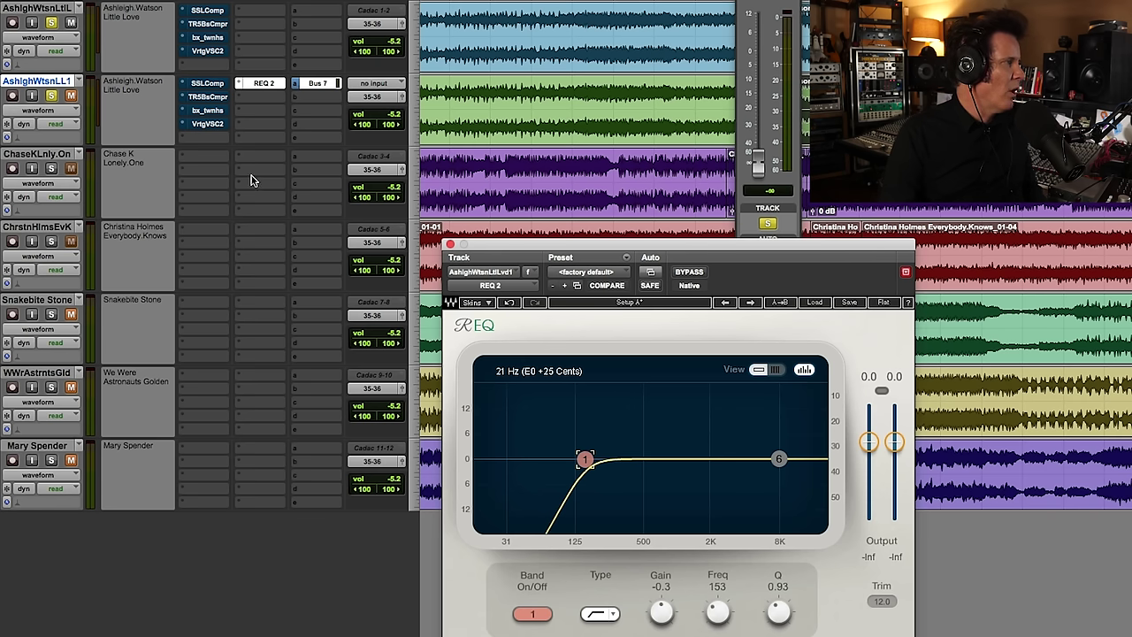
Play the duplicate Little Love track and compare the REQ 2 high-pass filter with bypass.
left_click(71, 95)
key("space")
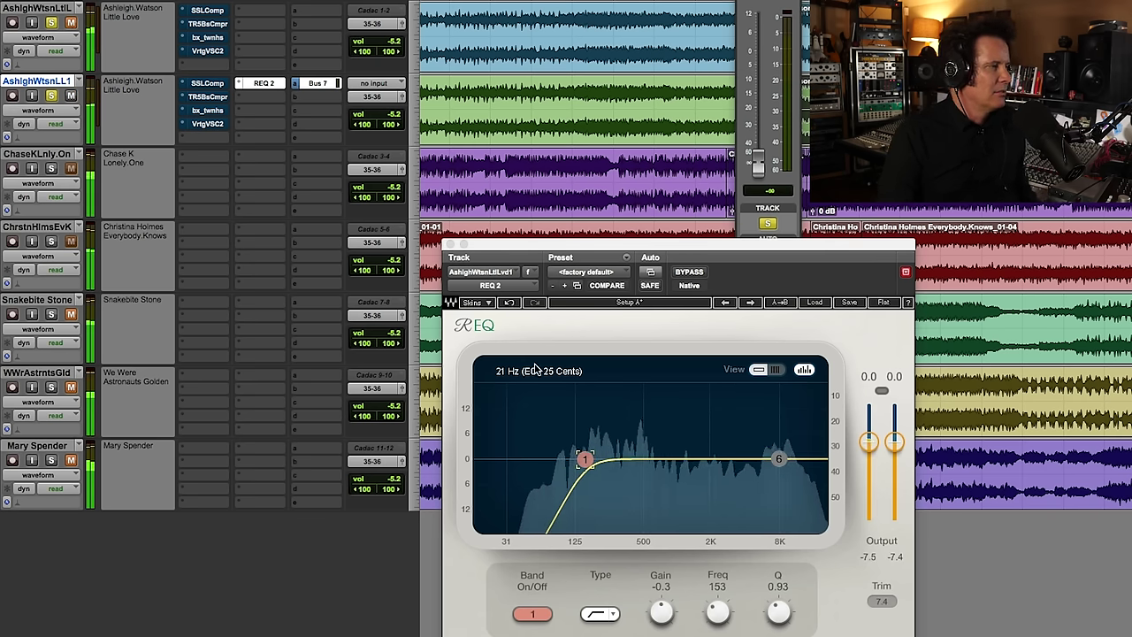
left_click(691, 274)
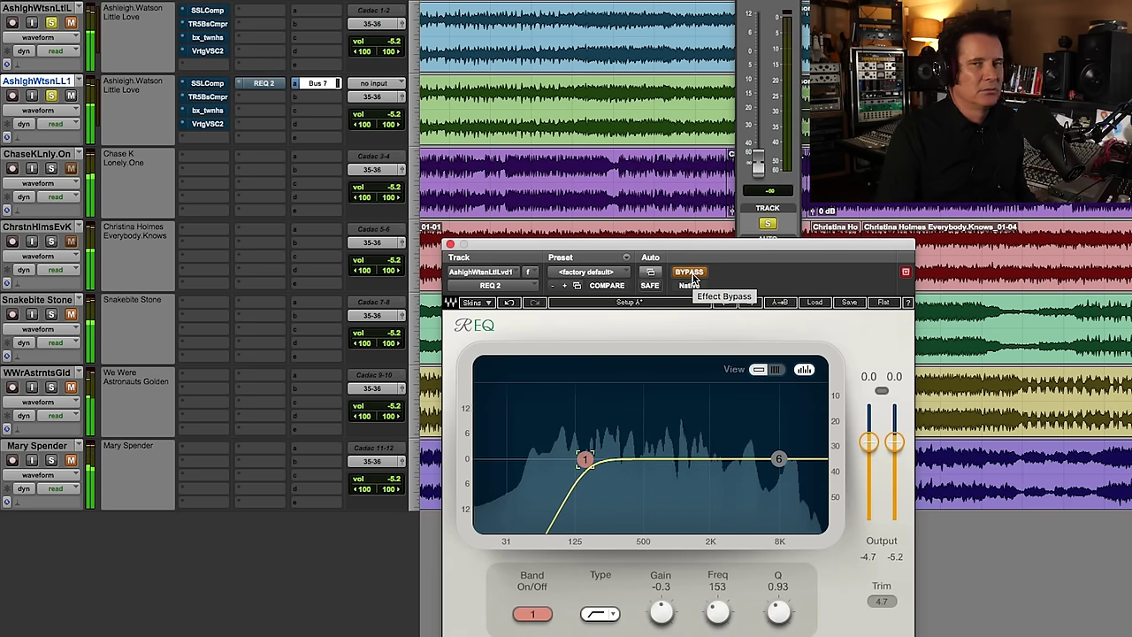
left_click(691, 273)
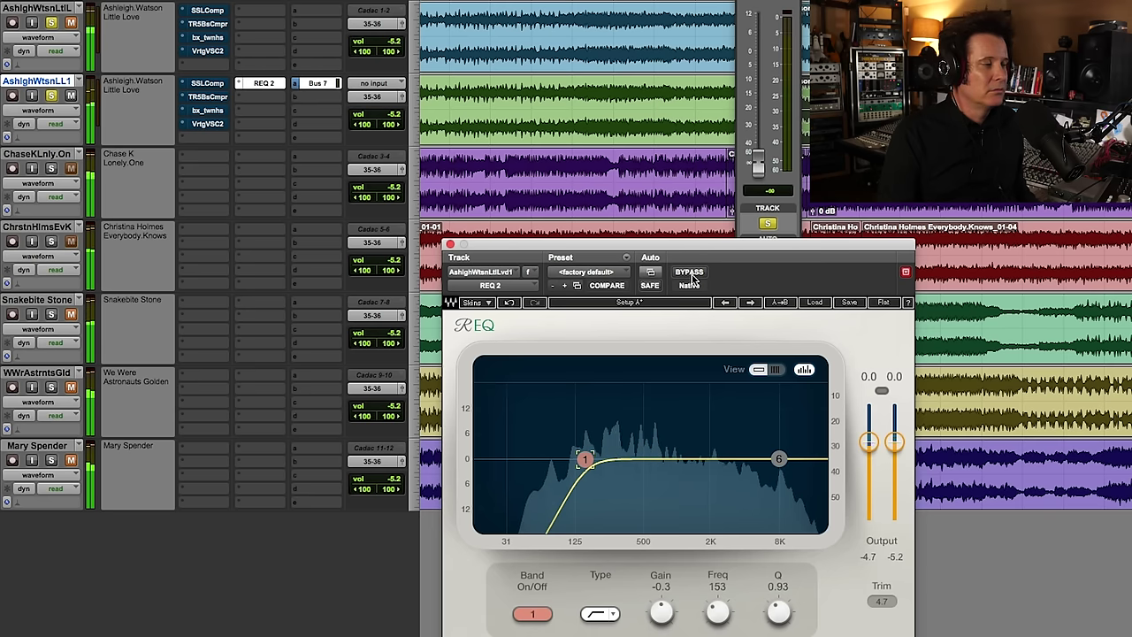
key("space")
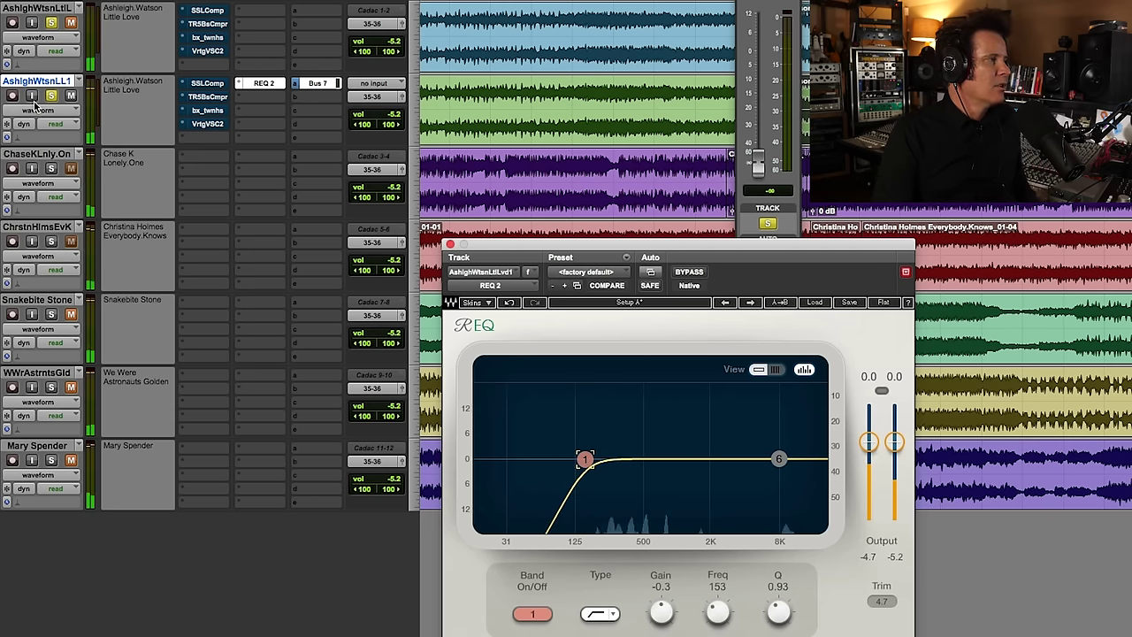
left_click(91, 112)
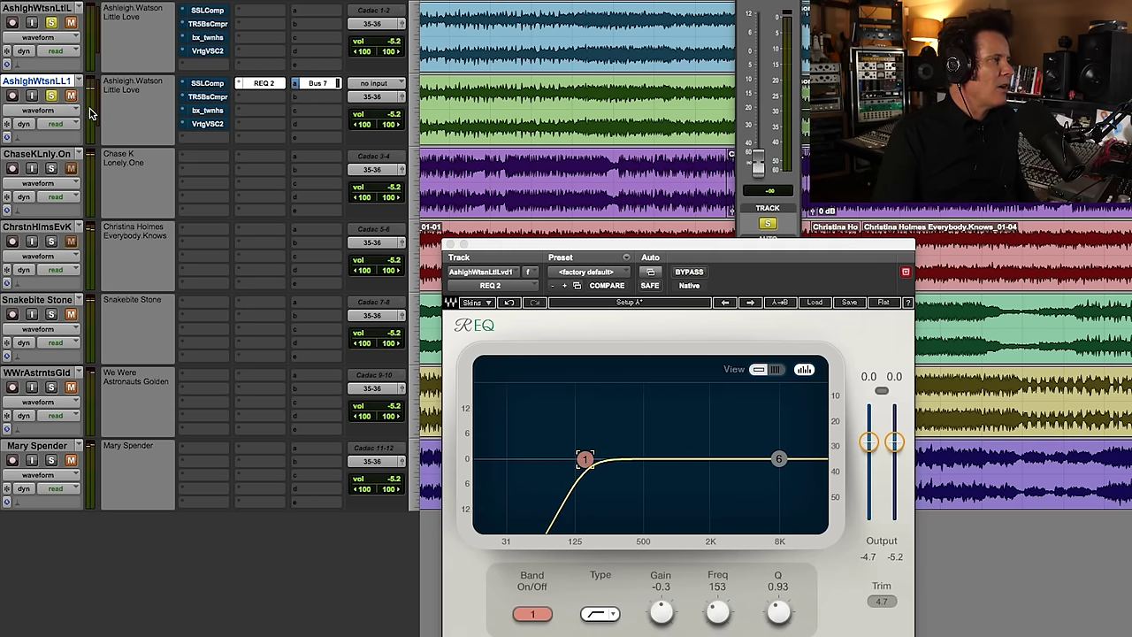
Open SSLComp on the original Little Love track and set its key input to Bus 7.
left_click(212, 11)
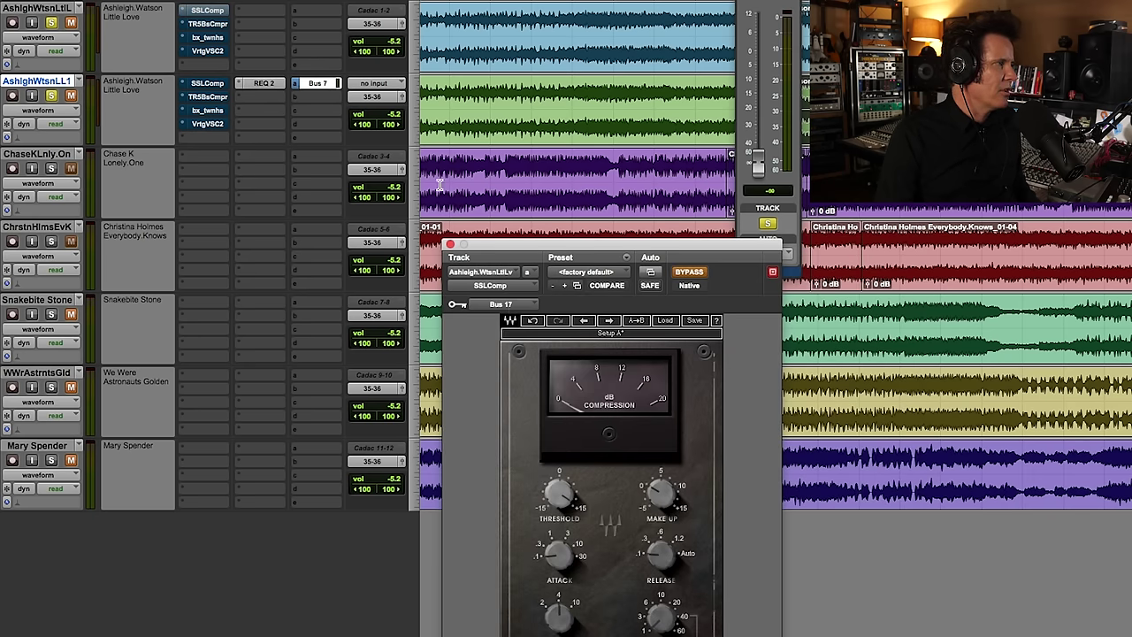
left_click(501, 304)
mouse_move(504, 317)
mouse_move(603, 321)
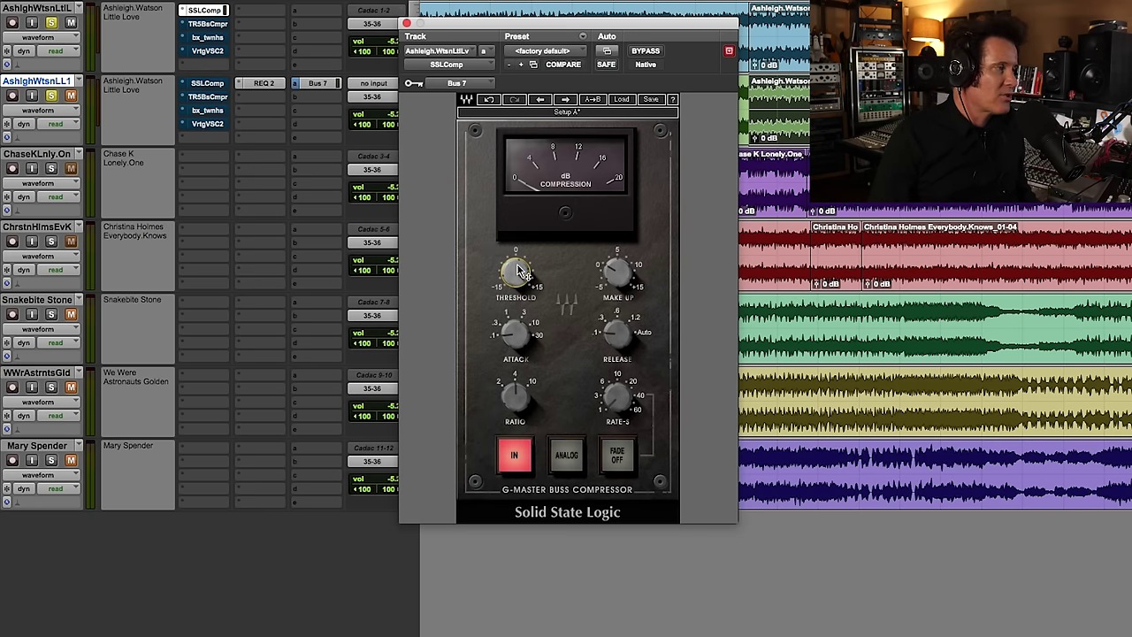
Play the Little Love mix and lower the SSLComp threshold in stages to -3.0 and beyond, for exaggerated compression.
key("space")
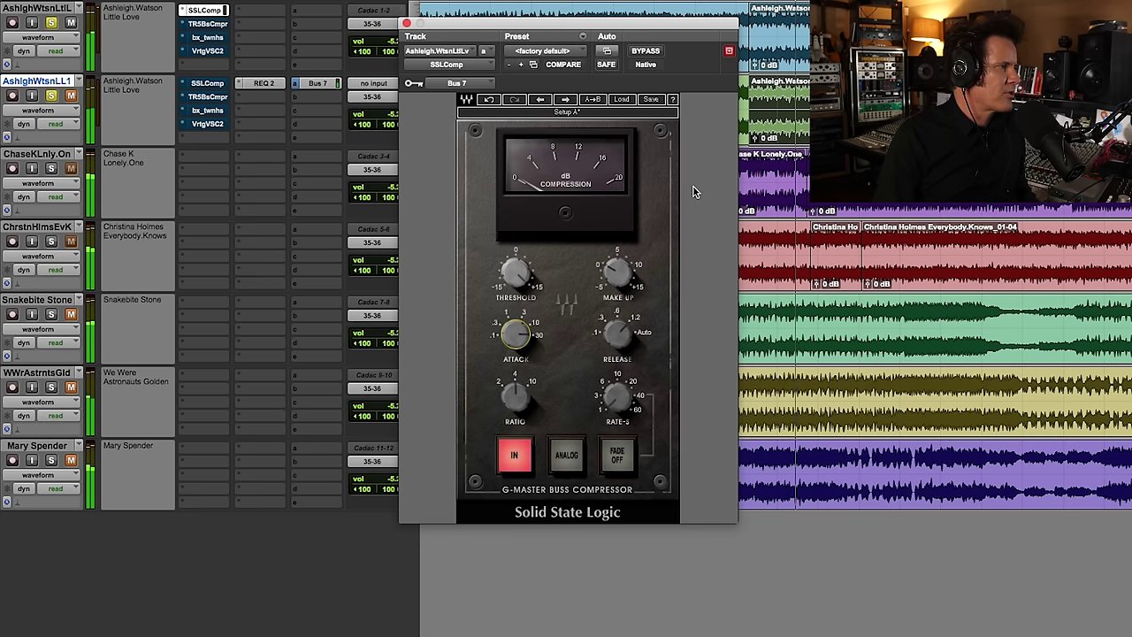
mouse_move(516, 274)
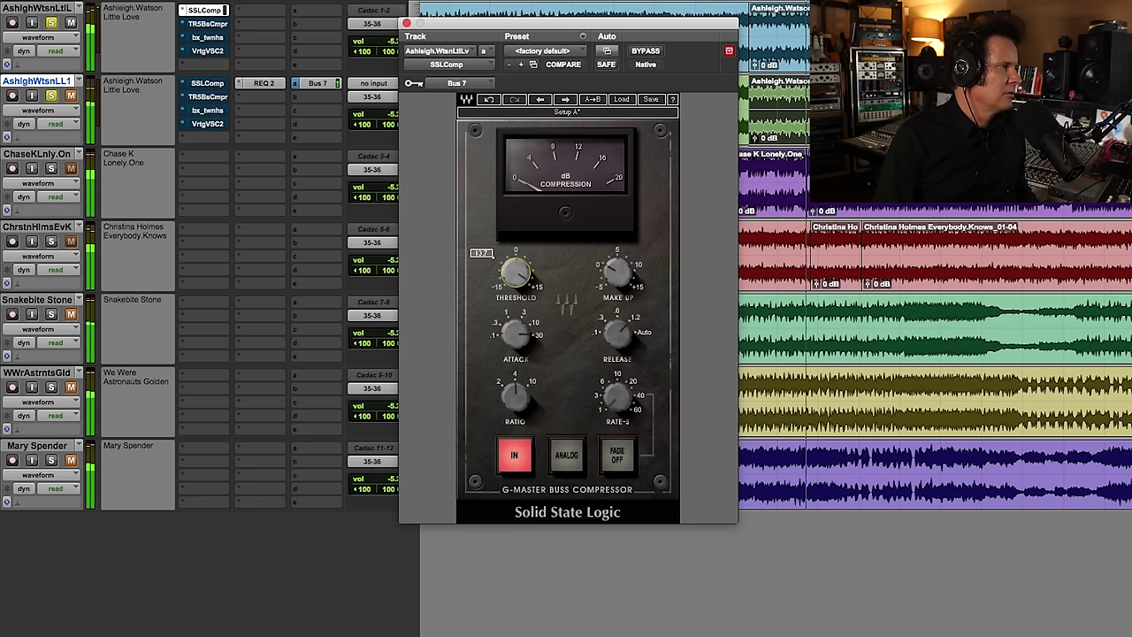
left_click_drag(516, 275, 516, 280)
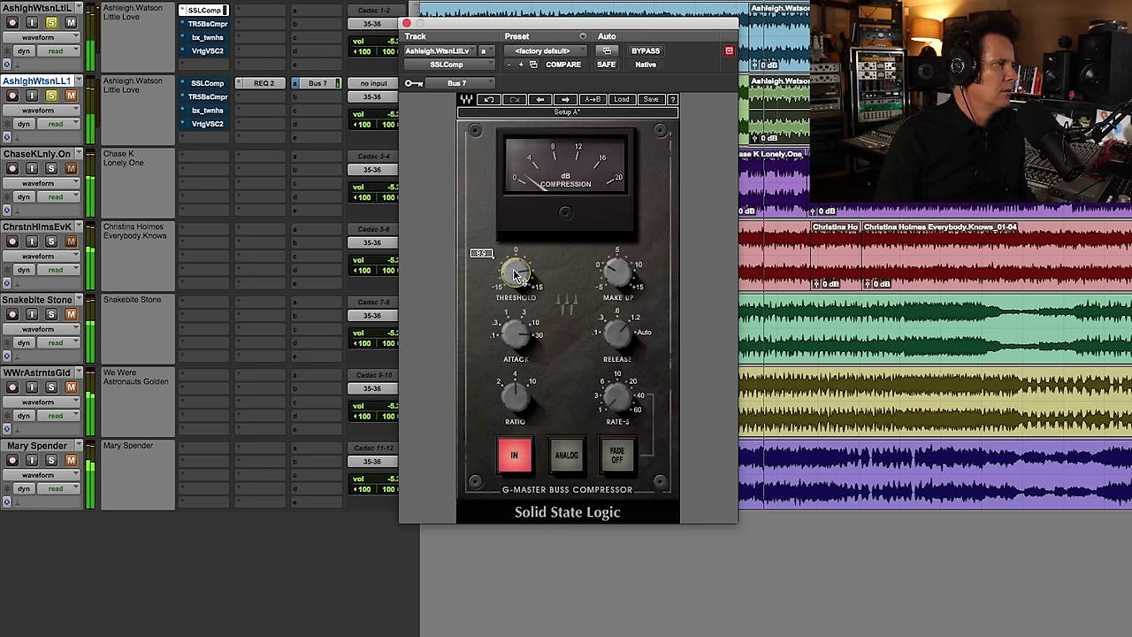
left_click_drag(518, 276, 519, 299)
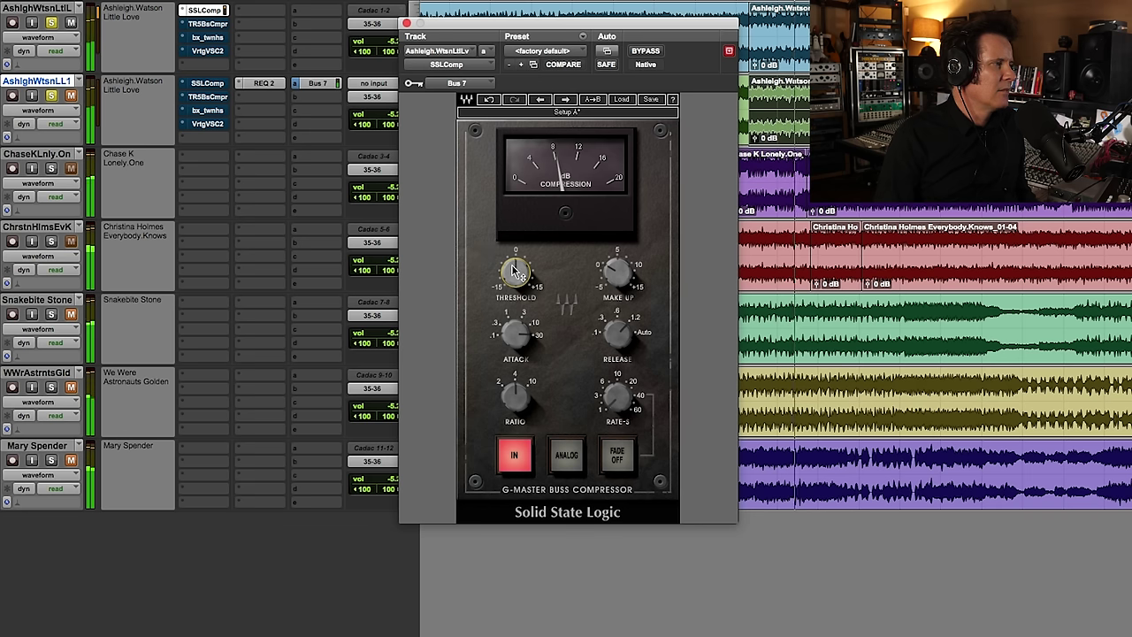
left_click_drag(518, 278, 518, 285)
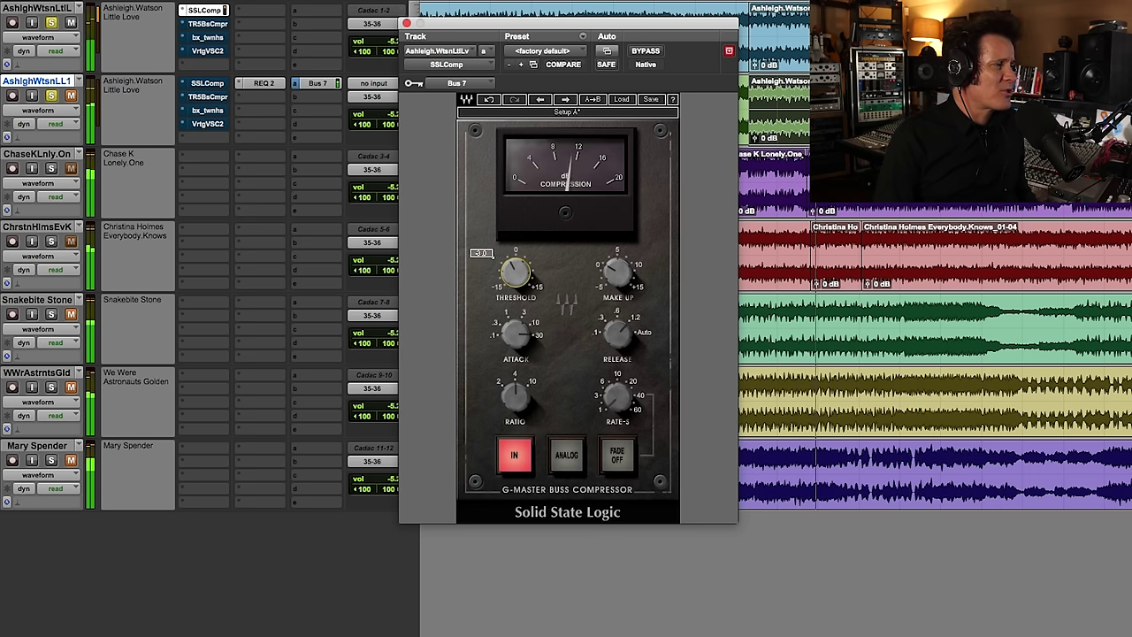
left_click_drag(517, 285, 518, 292)
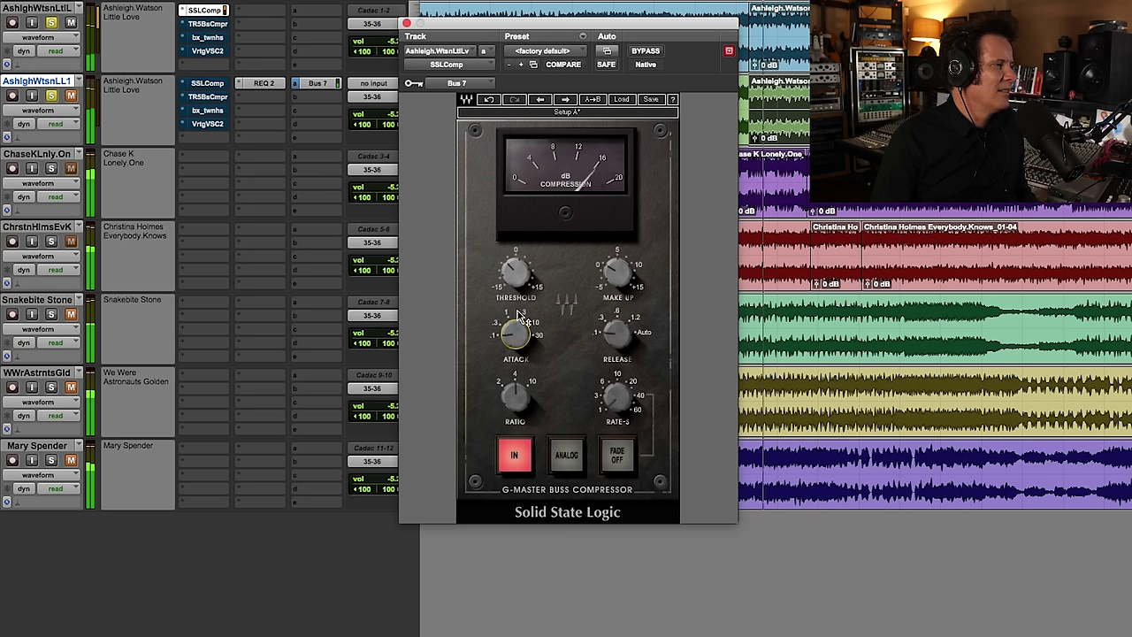
Raise the SSLComp threshold in stages to its maximum of 15.0.
mouse_move(513, 275)
left_click_drag(515, 275, 515, 254)
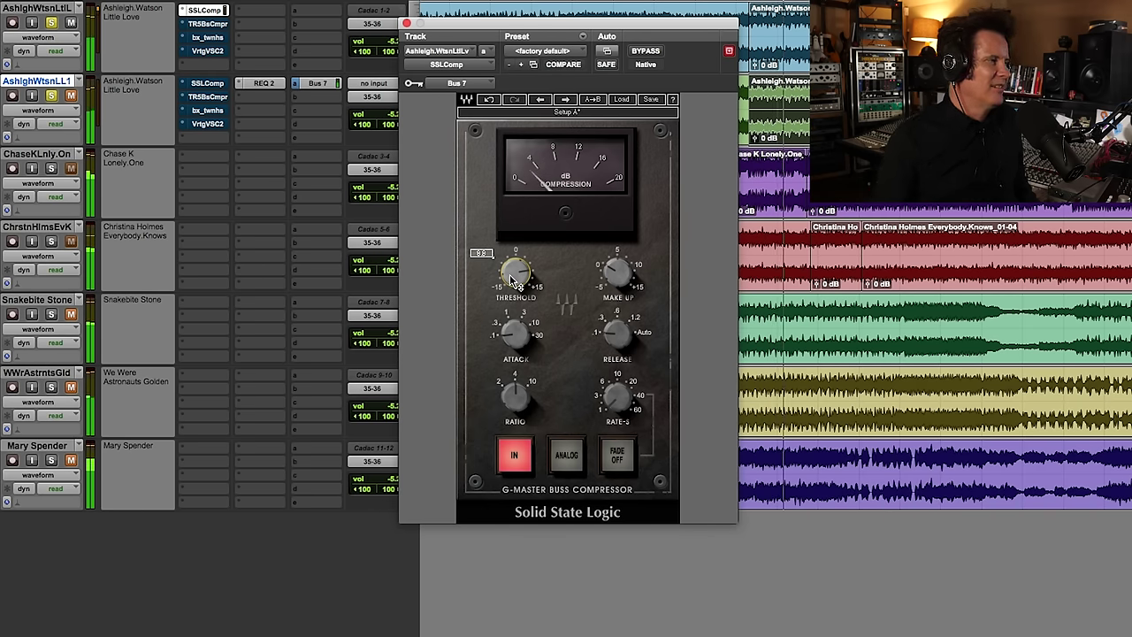
left_click_drag(516, 282, 517, 297)
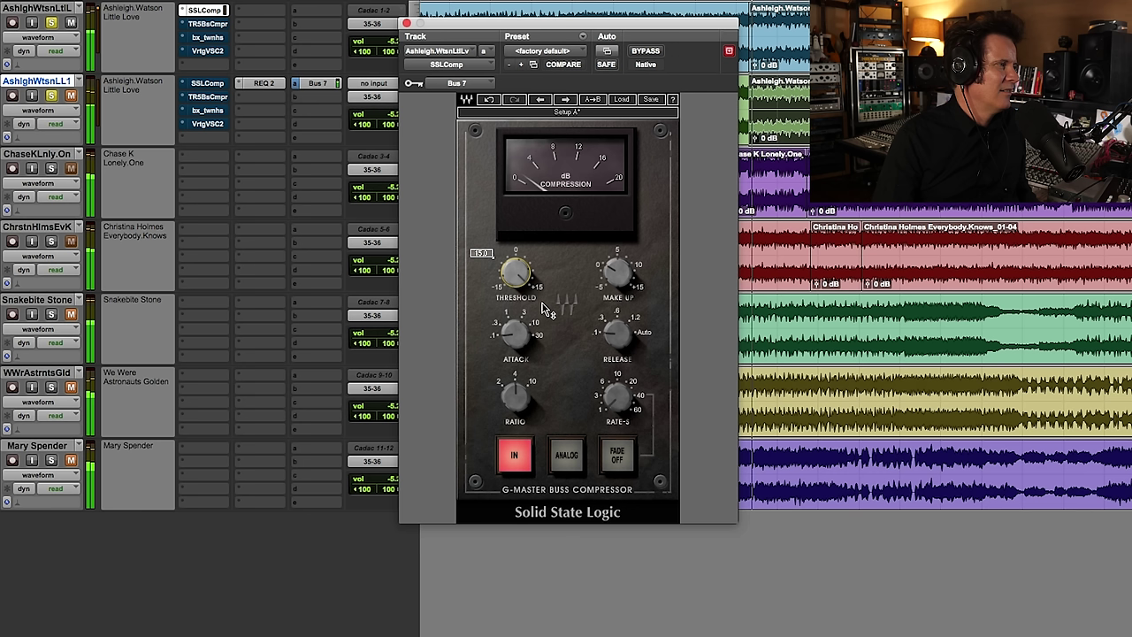
Level-match SSLComp against bypass by setting its makeup gain to 2.0.
left_click(659, 53)
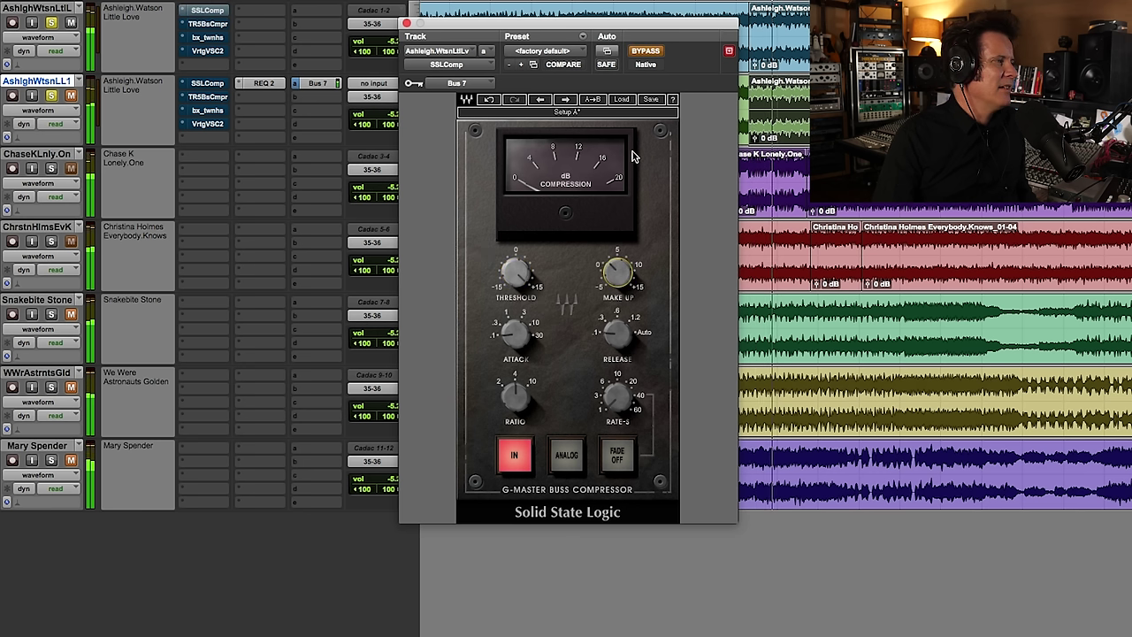
left_click(647, 52)
mouse_move(619, 274)
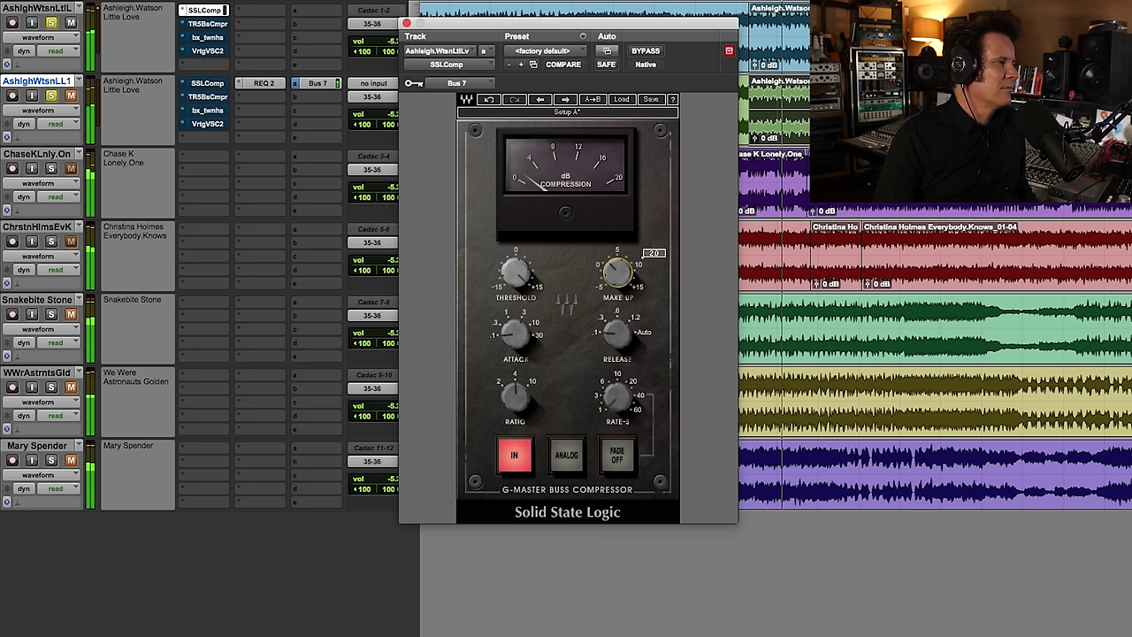
left_click_drag(618, 274, 616, 276)
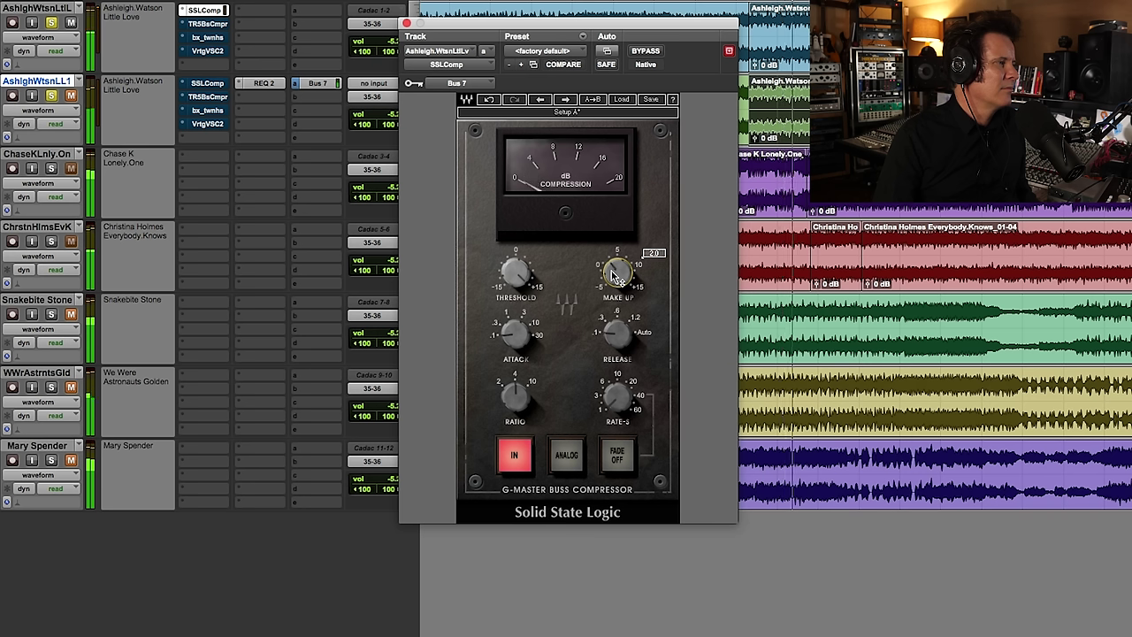
left_click(652, 53)
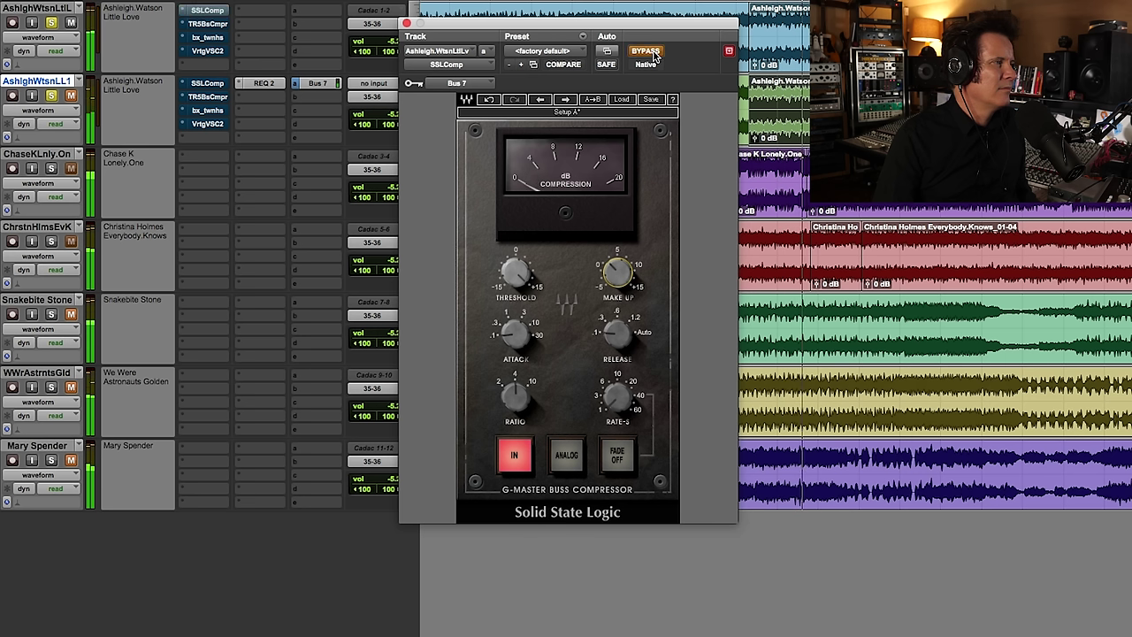
left_click(653, 53)
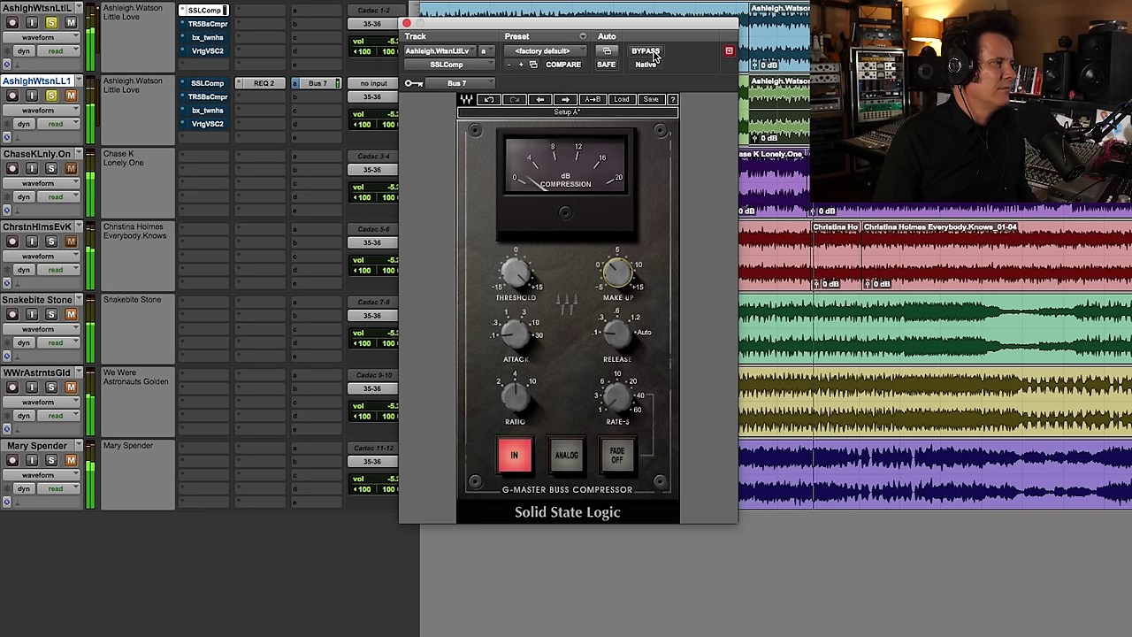
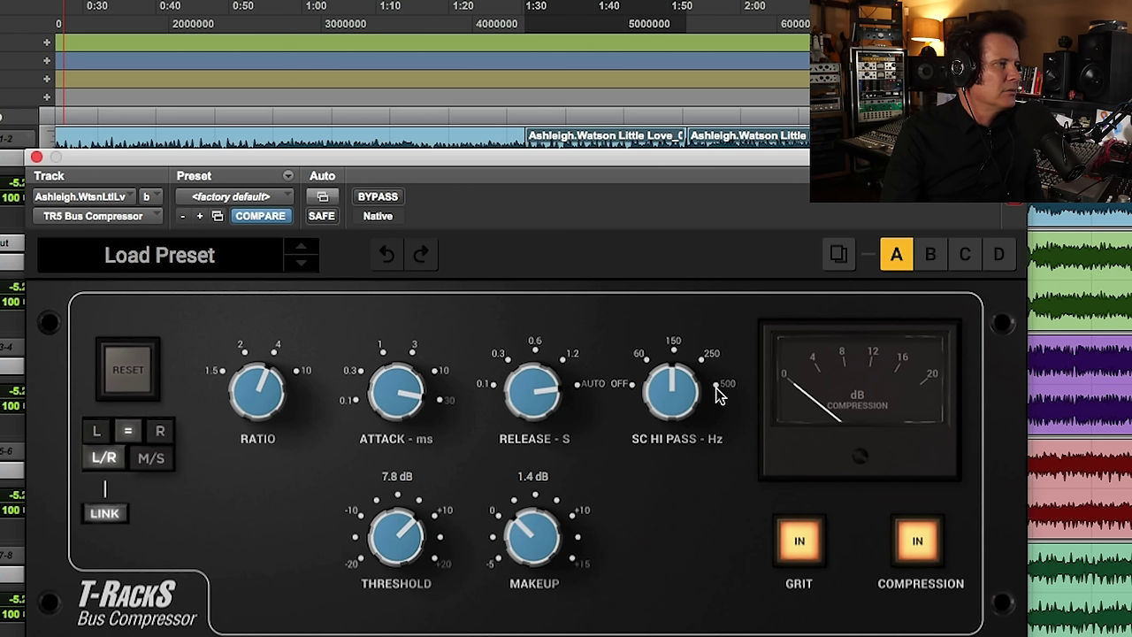
Level-match the T-RackS Bus Compressor against bypass, setting its threshold to 3.7 dB and its makeup gain to 1.6 dB.
left_click(387, 203)
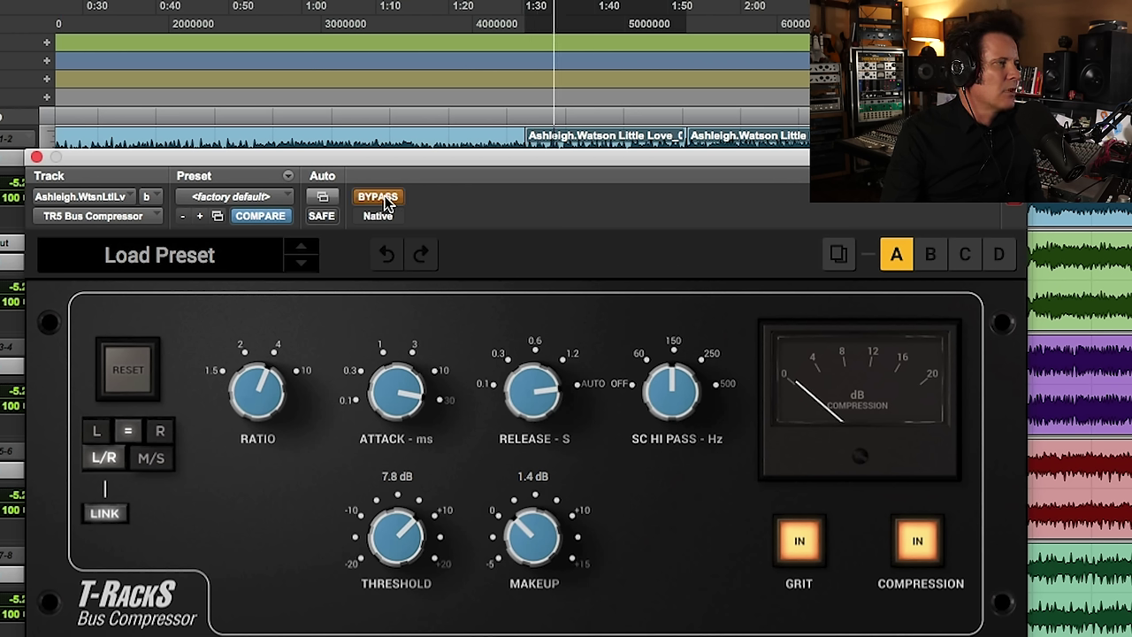
left_click(387, 203)
left_click_drag(389, 555, 385, 589)
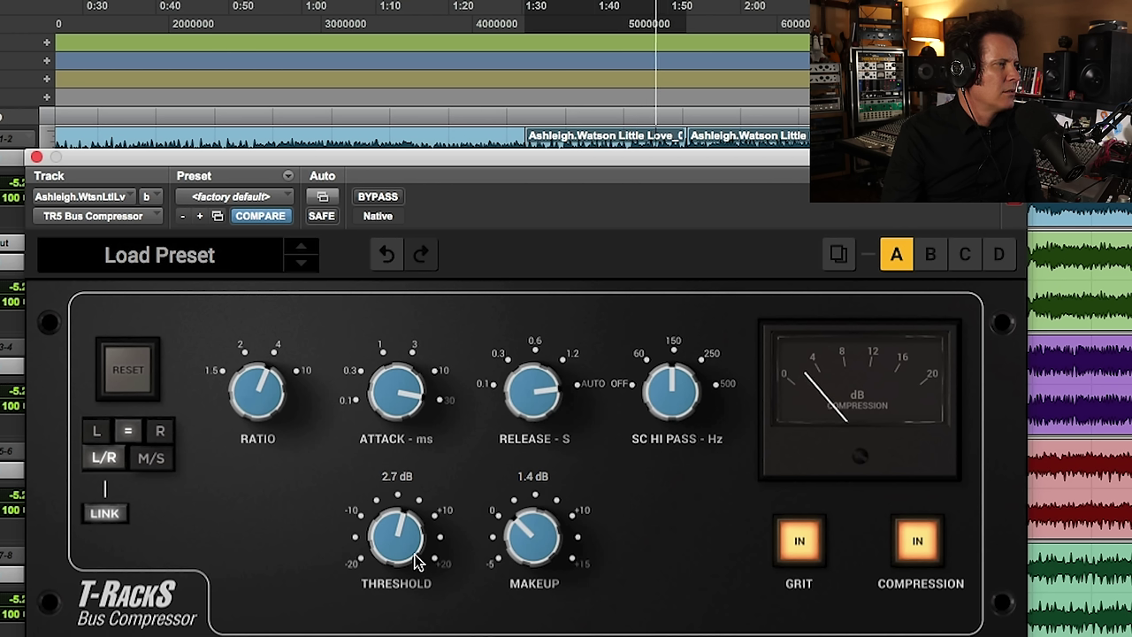
left_click(385, 200)
left_click(386, 200)
left_click_drag(511, 545, 514, 539)
left_click_drag(403, 544, 407, 540)
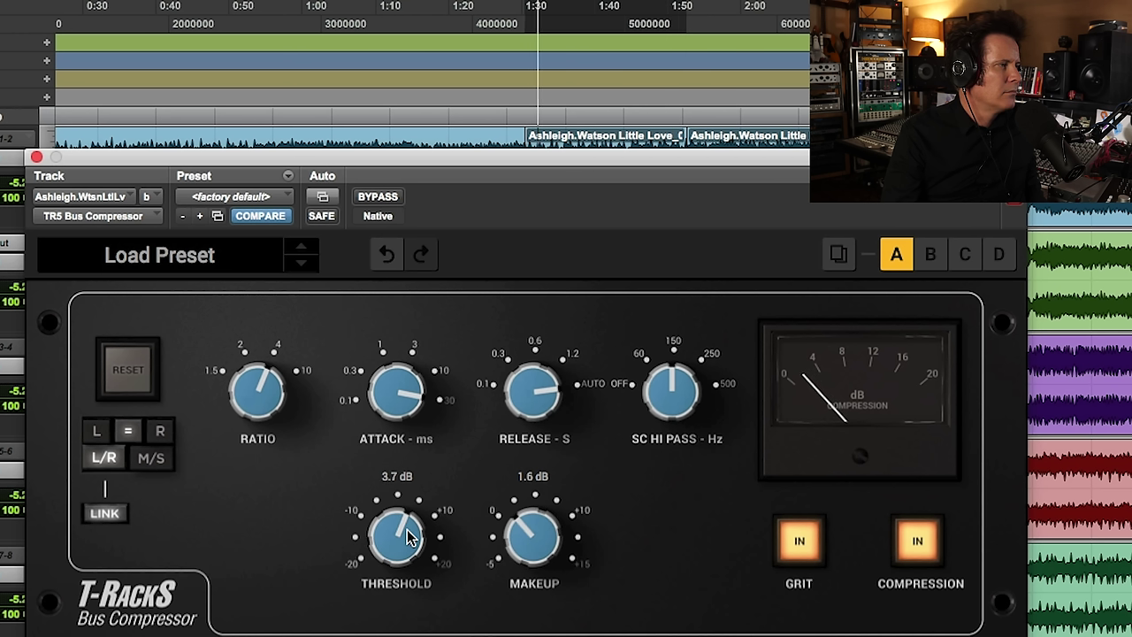
left_click(386, 200)
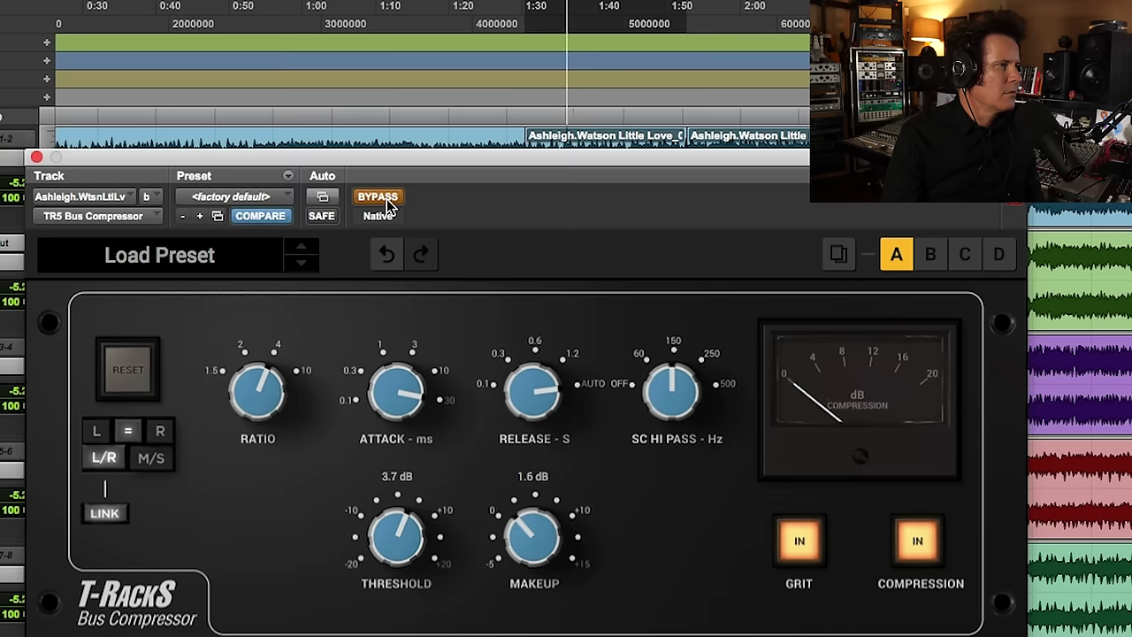
left_click(387, 200)
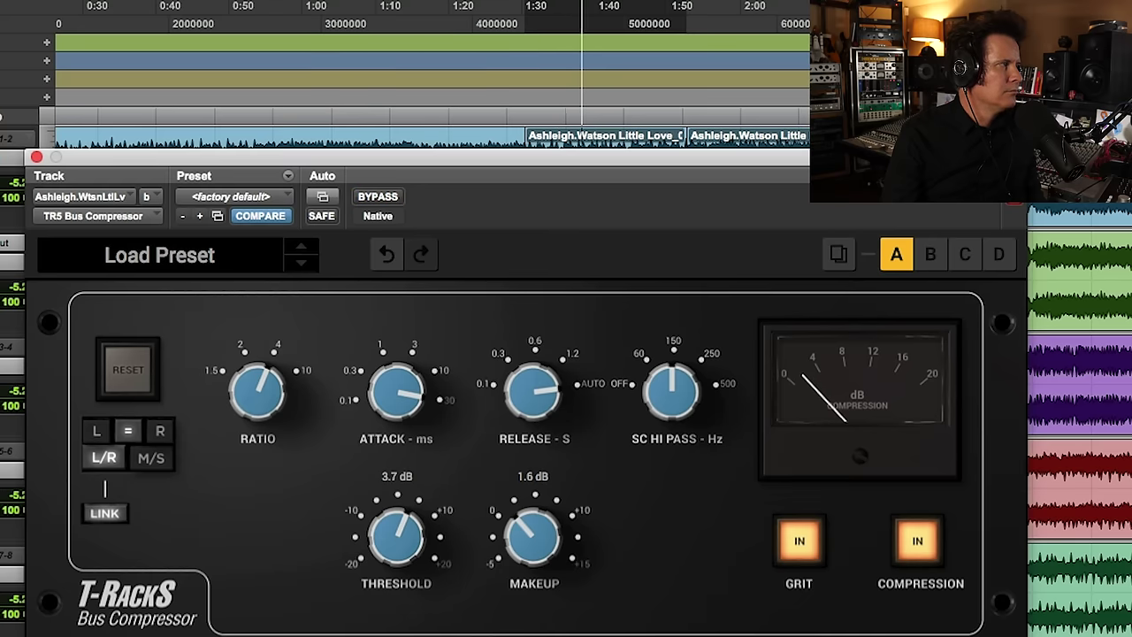
left_click(386, 200)
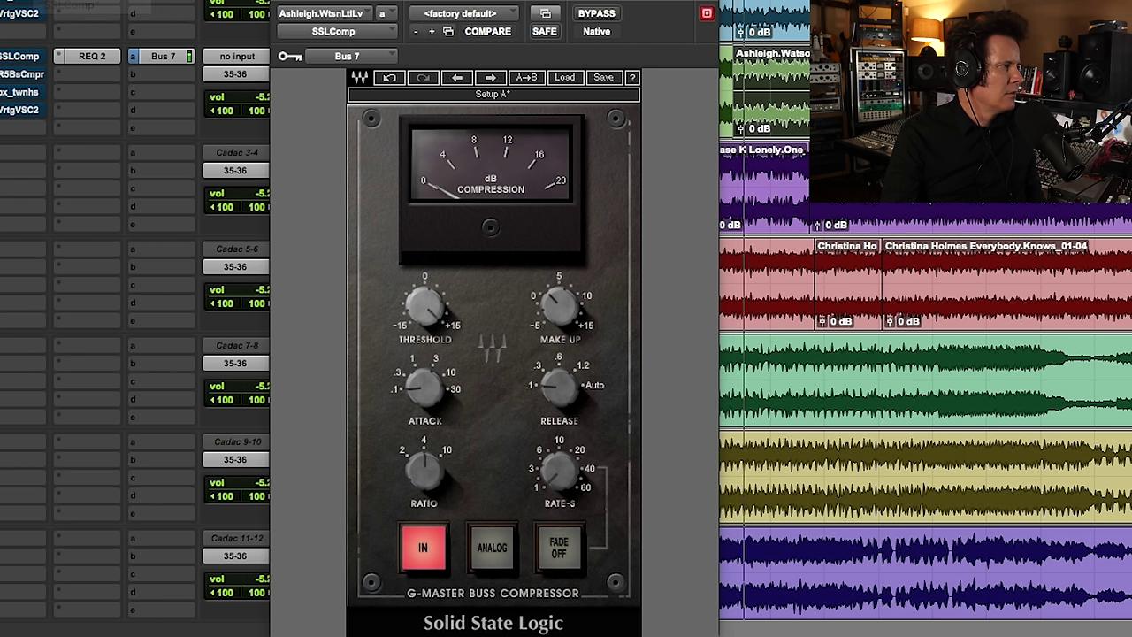
Set the SSLComp attack to 30 ms, its release to Auto and its threshold to 14.4.
mouse_move(423, 389)
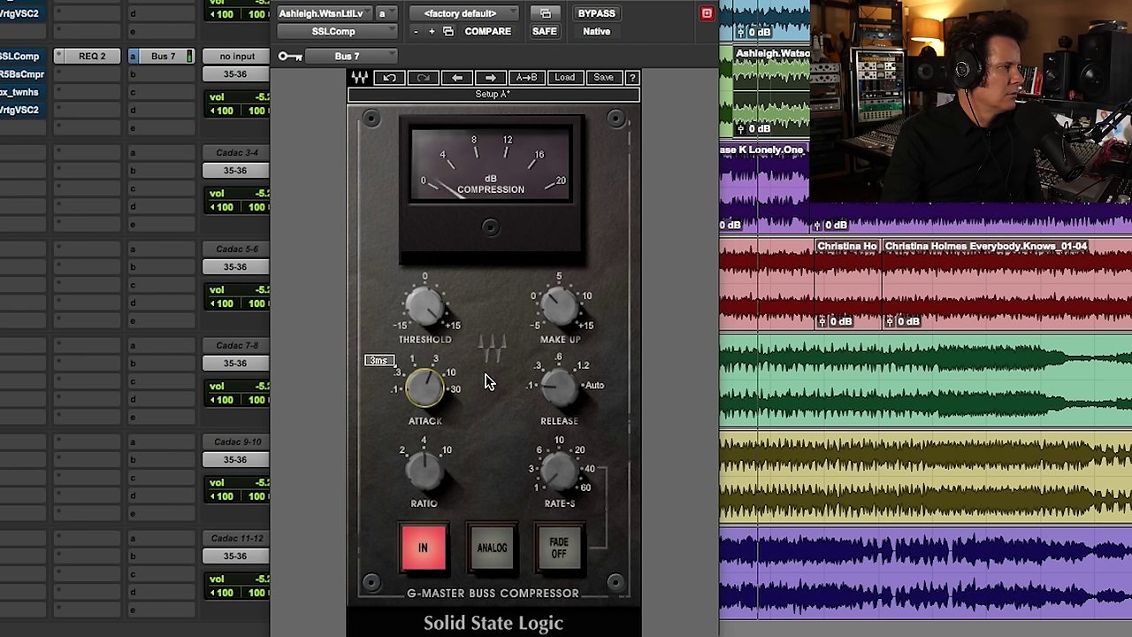
mouse_move(559, 387)
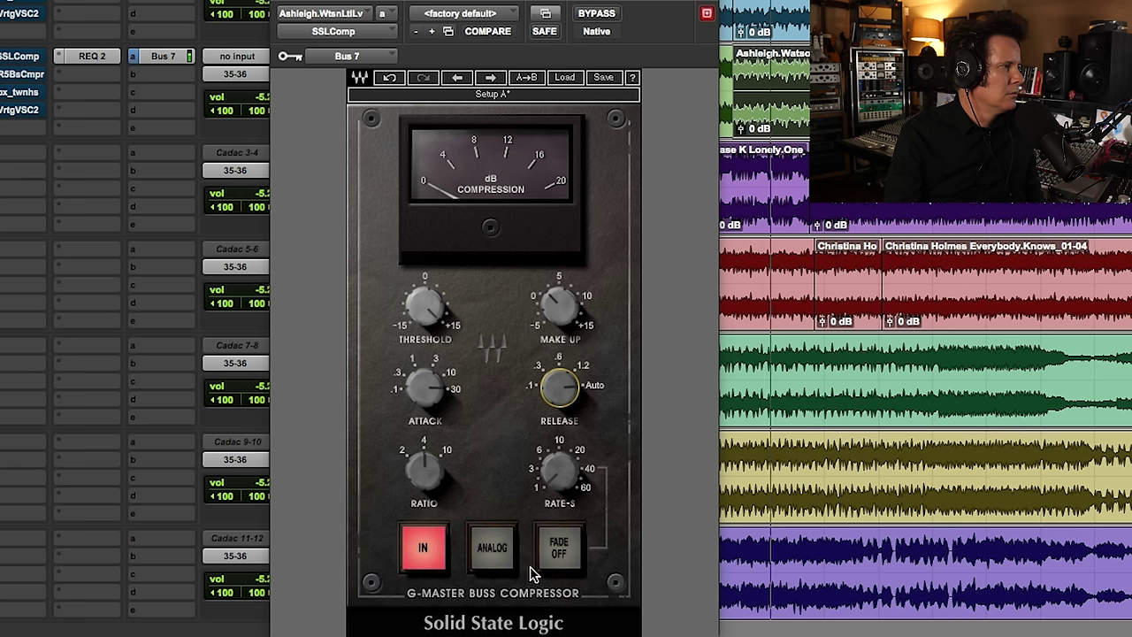
mouse_move(425, 307)
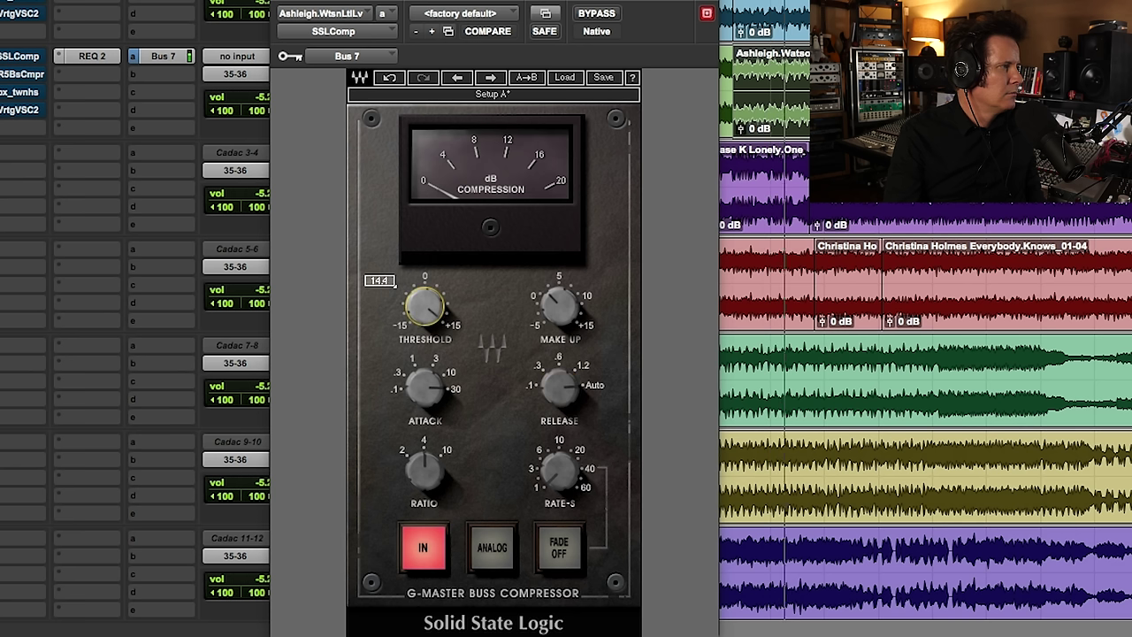
left_click_drag(425, 306, 424, 302)
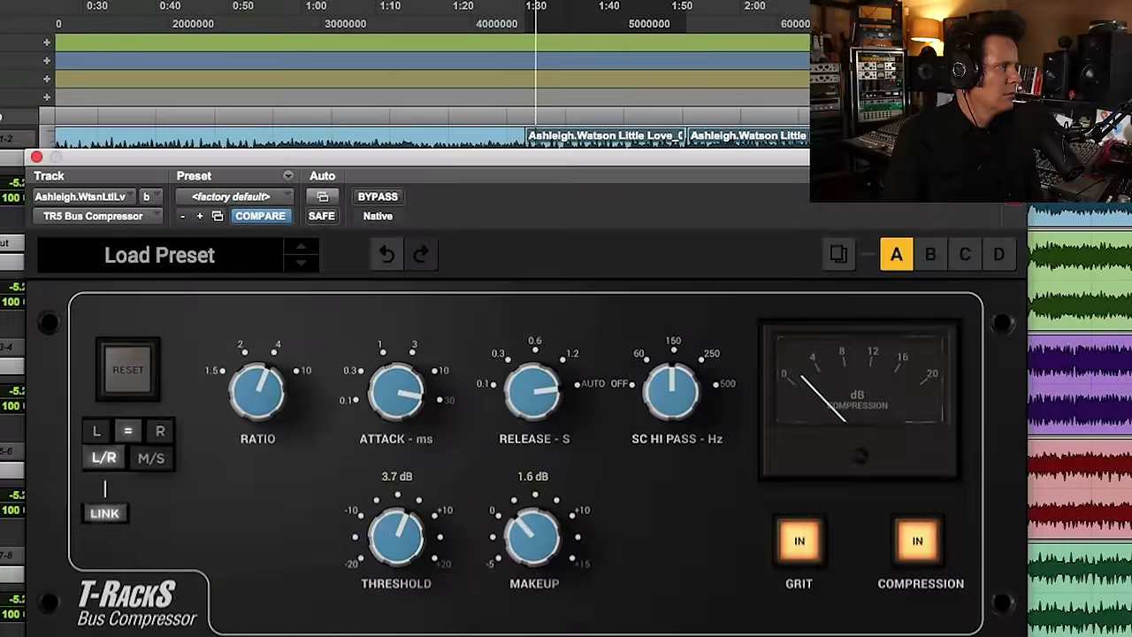
Compare the T-RackS Bus Compressor and the bx_townhouse buss compressor with bypass while playing the Little Love mix.
left_click(378, 197)
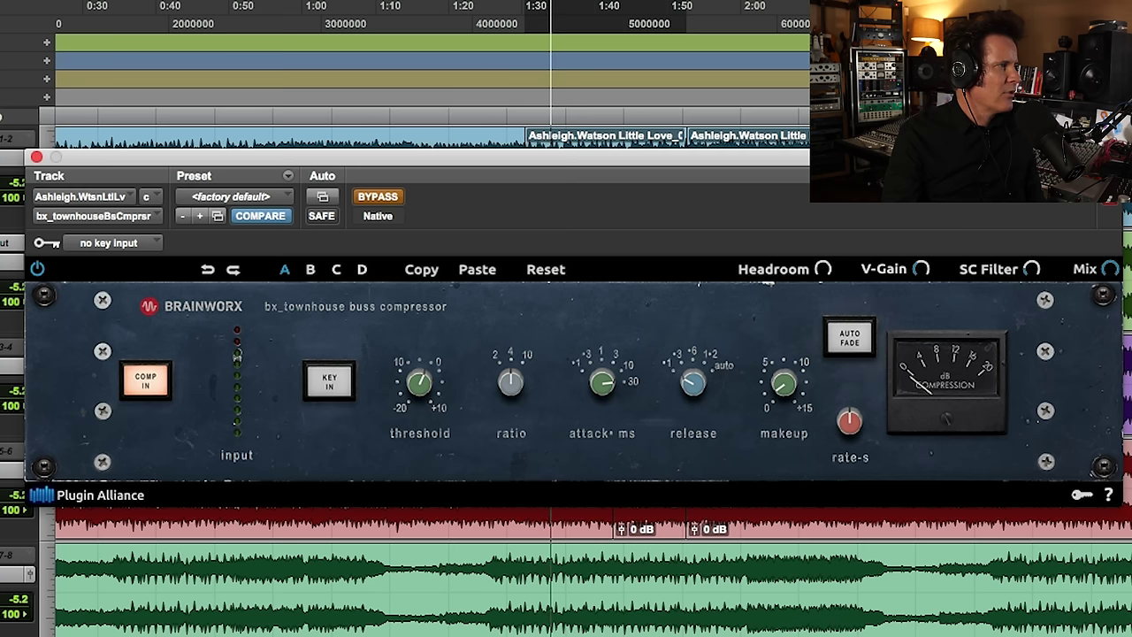
left_click(378, 194)
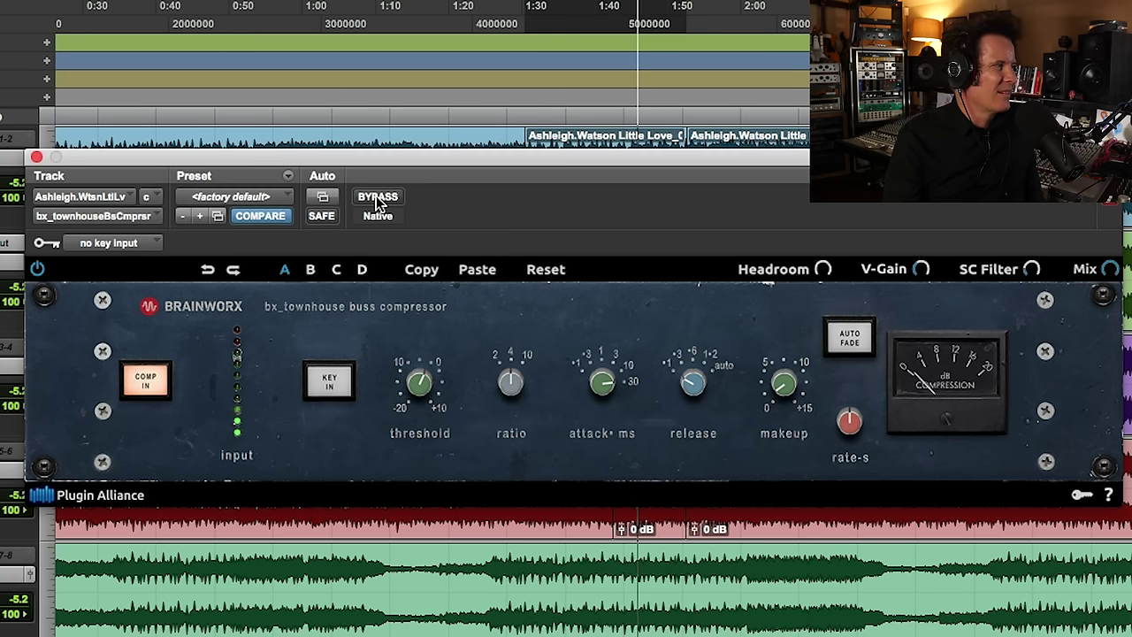
mouse_move(1007, 276)
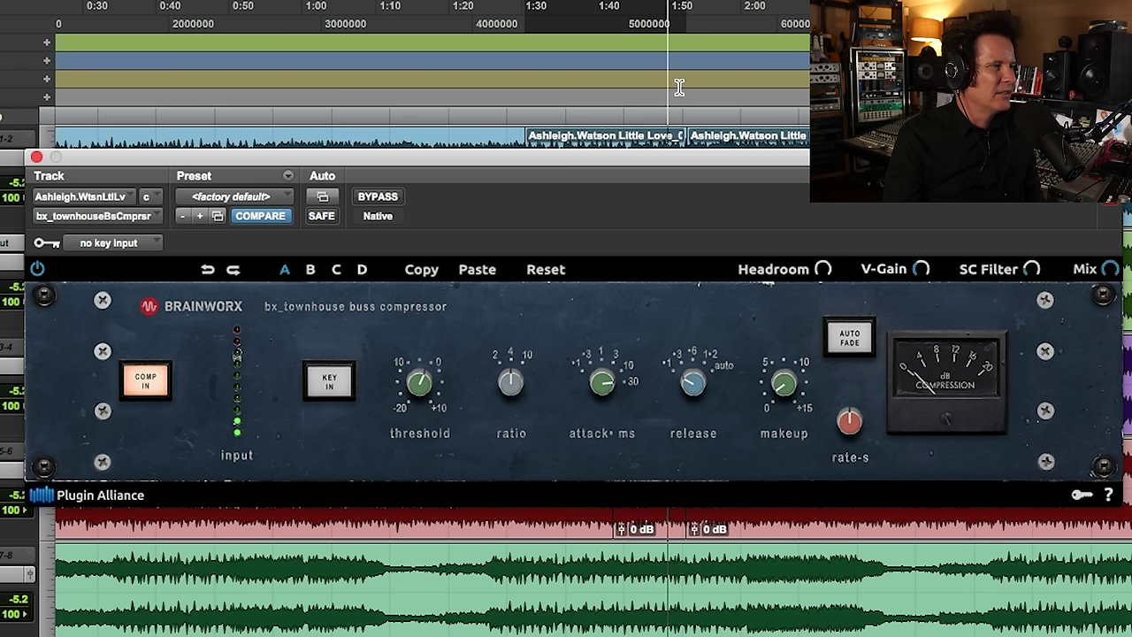
key("space")
key("space")
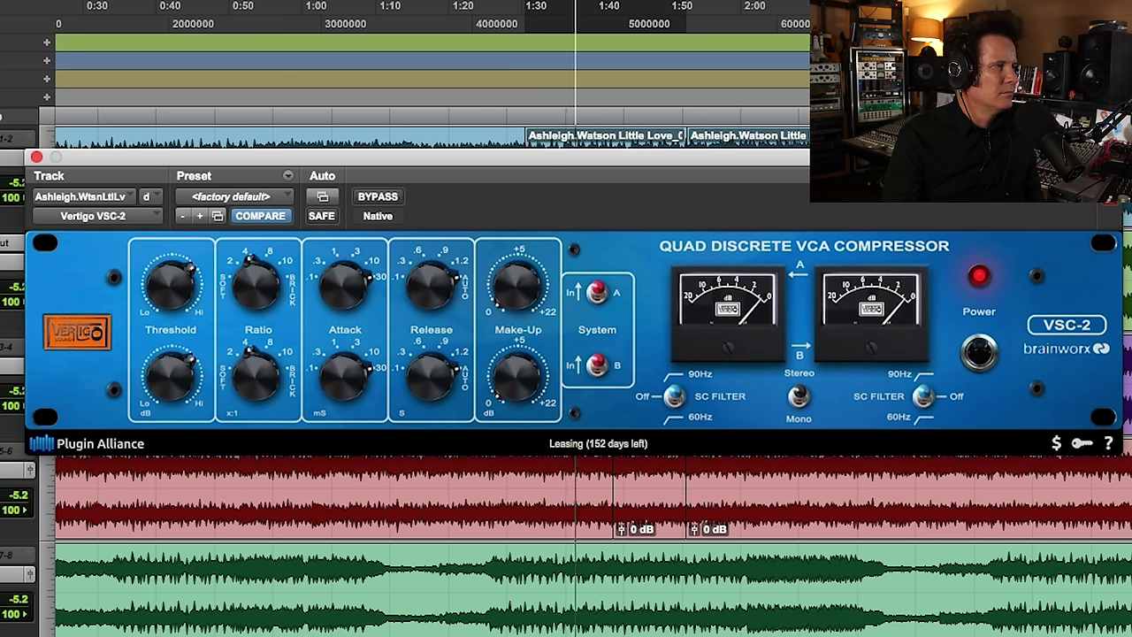
Compare the Vertigo VSC-2 with bypass on the Little Love mix, and replay the mix with the bx_townhouse buss compressor shown.
left_click(389, 201)
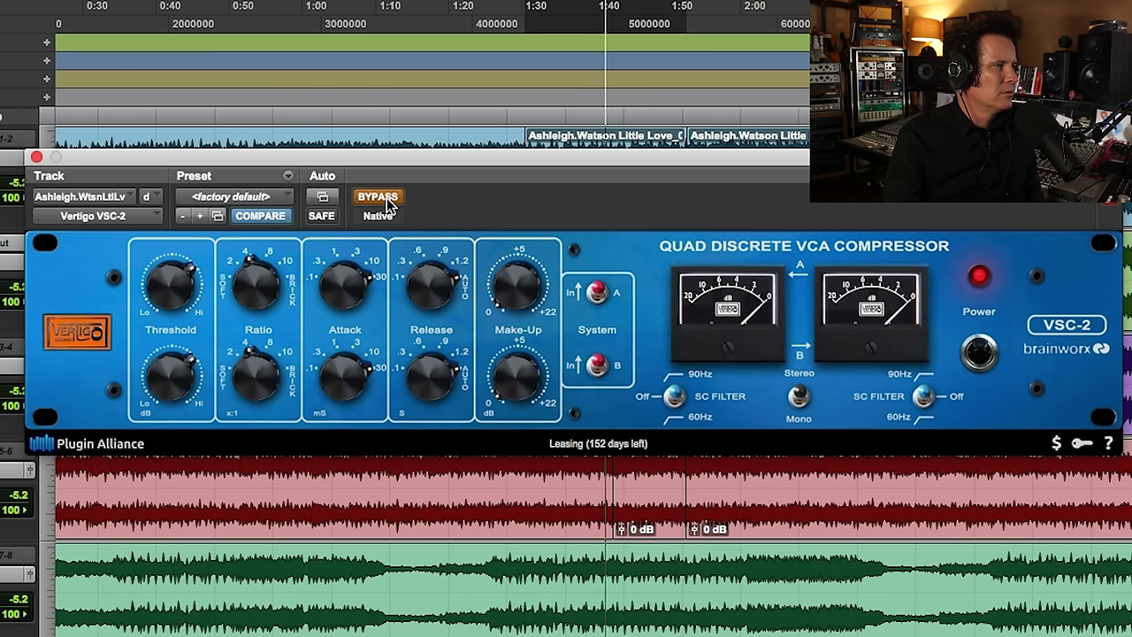
left_click(389, 202)
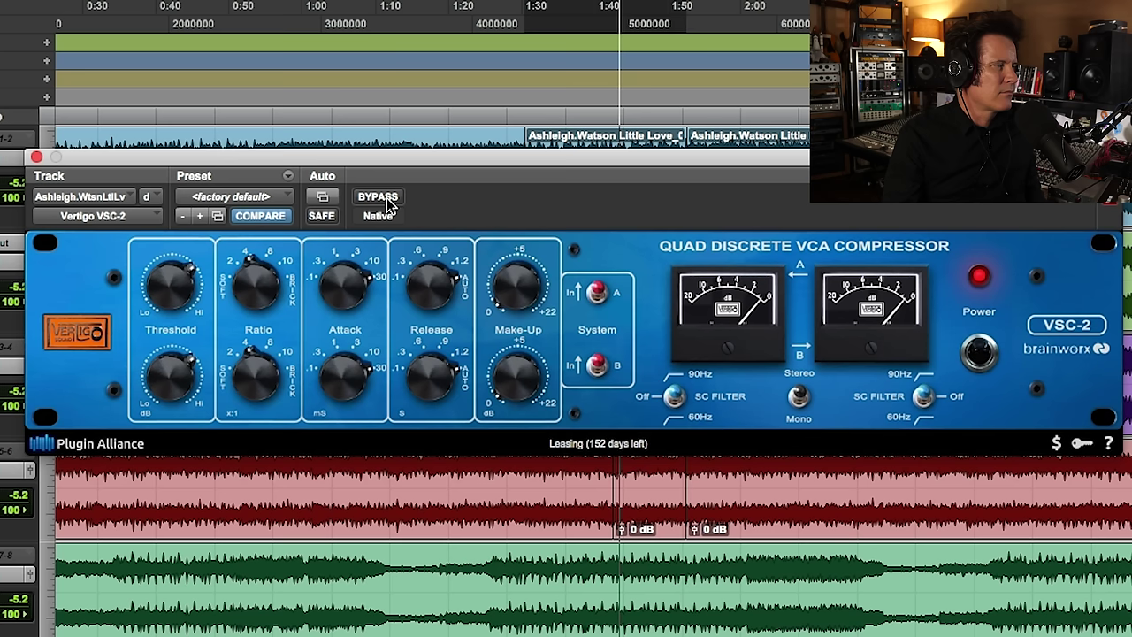
key("space")
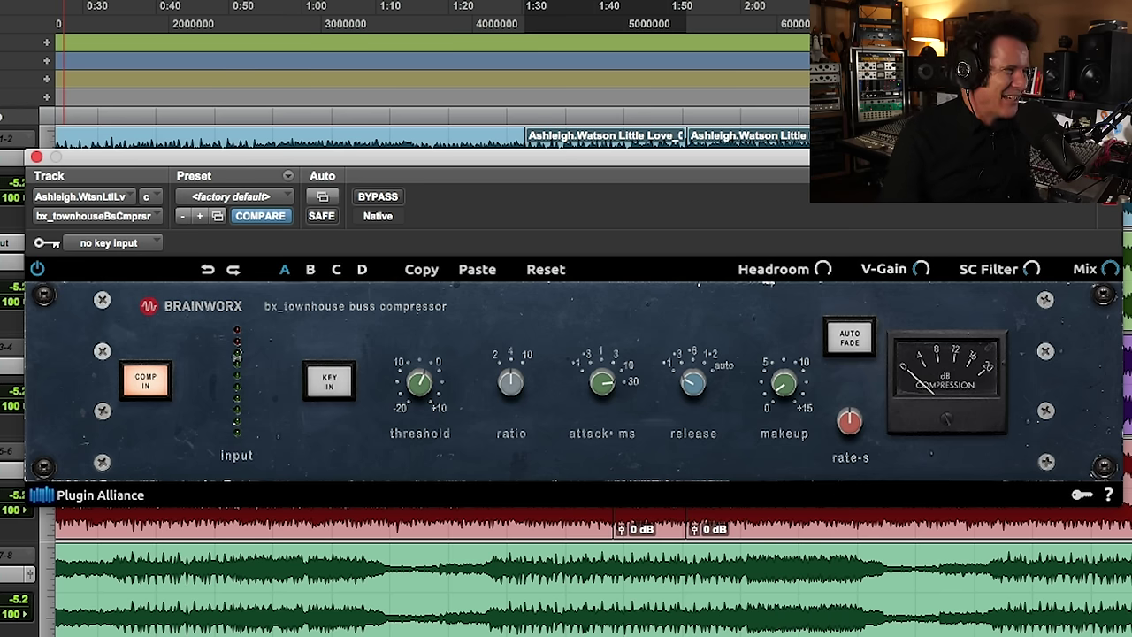
key("space")
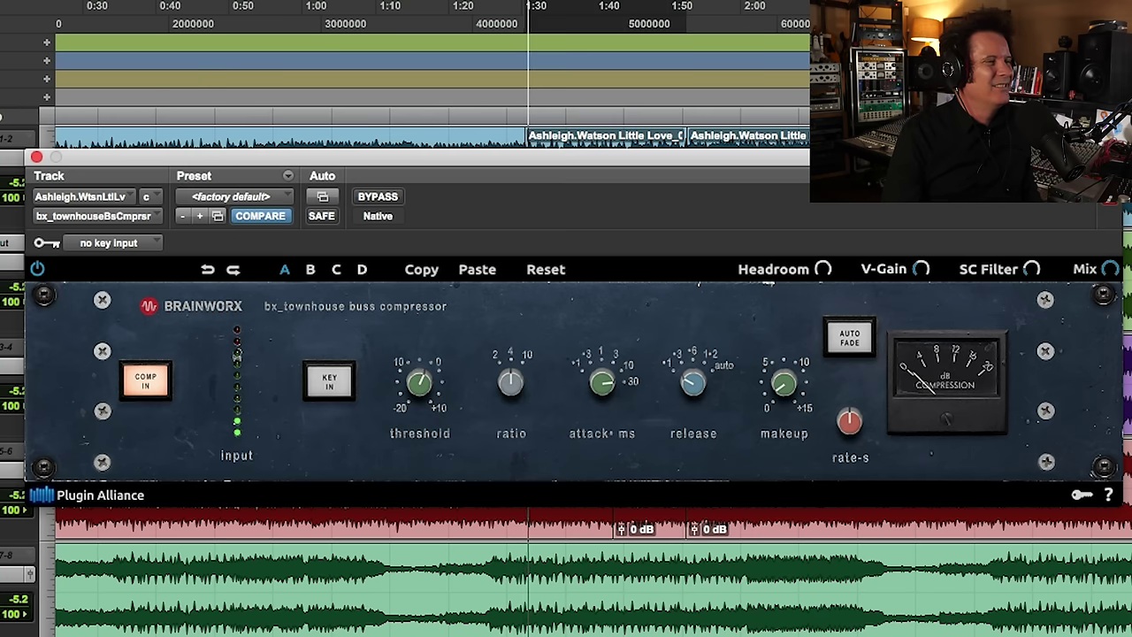